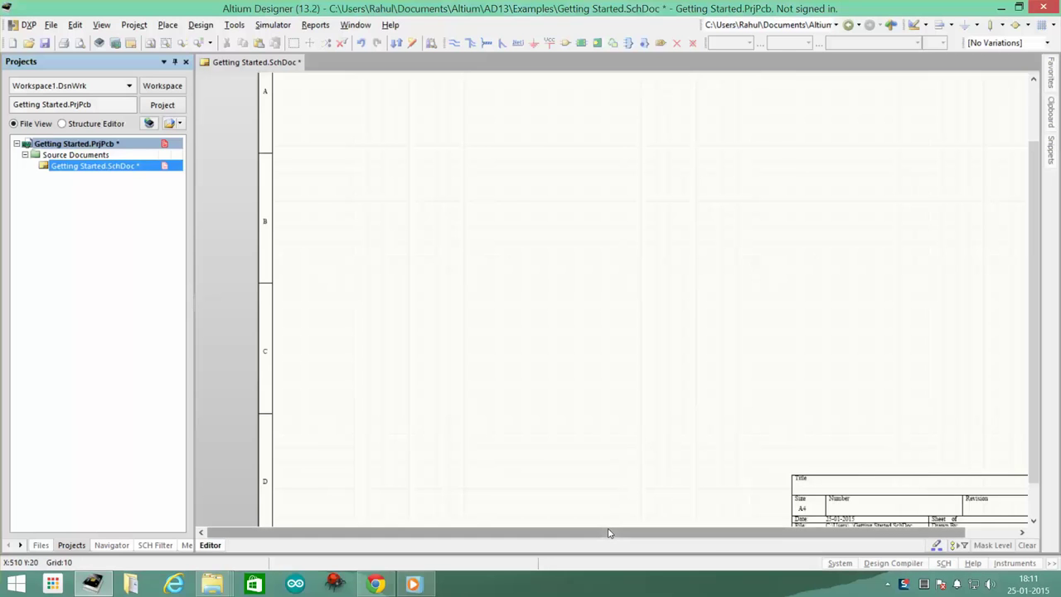
# Step: Place two text strings in the title block's Title and Revision fields
pyautogui.moveTo(614, 531); pyautogui.dragTo(647, 528)
pyautogui.scroll(1, 491, 366)
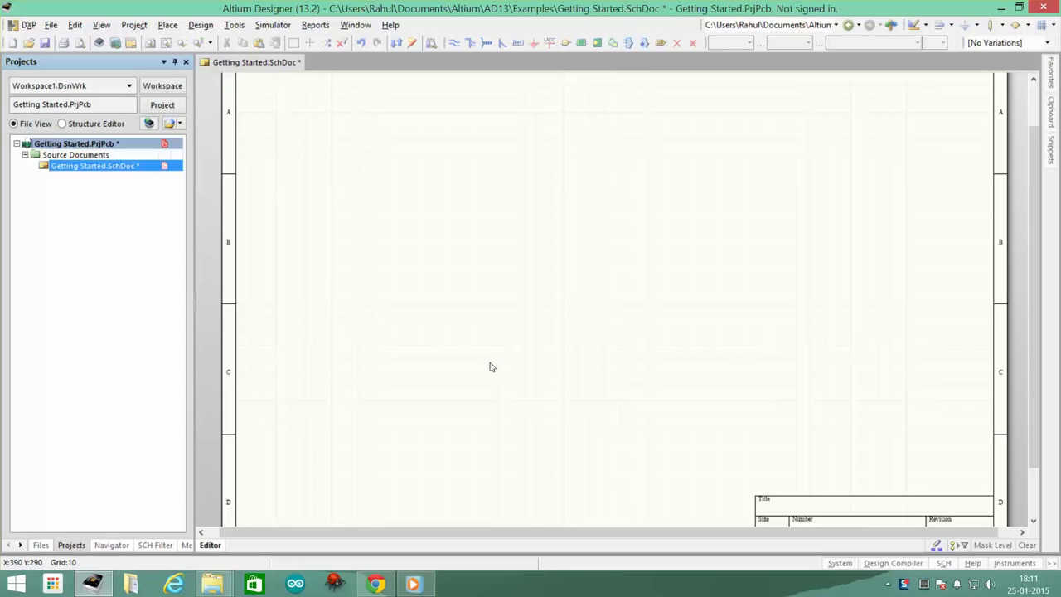
pyautogui.scroll(1, 490, 367)
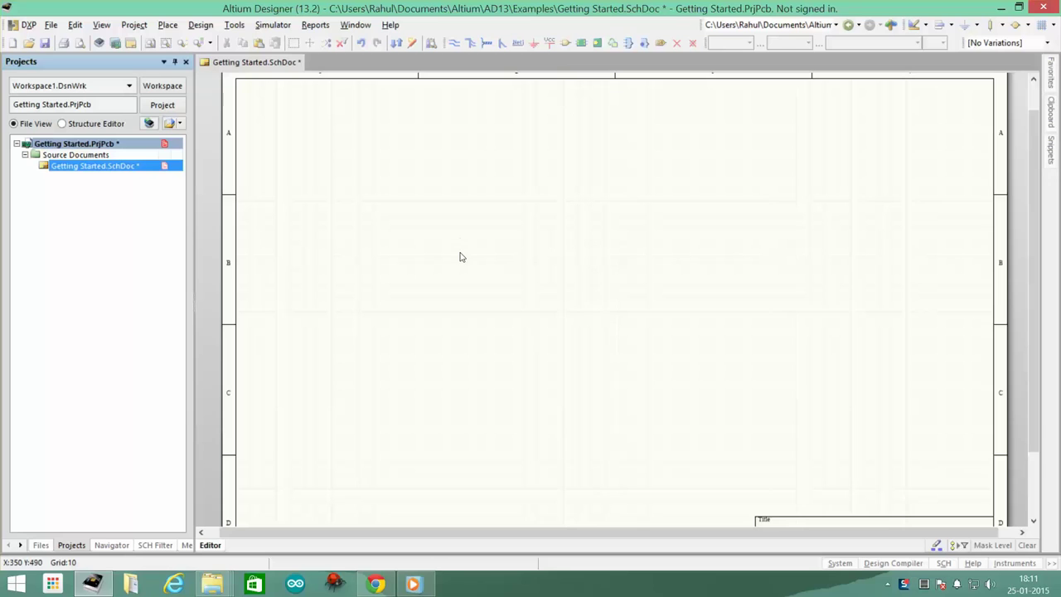
pyautogui.scroll(-3, 472, 256)
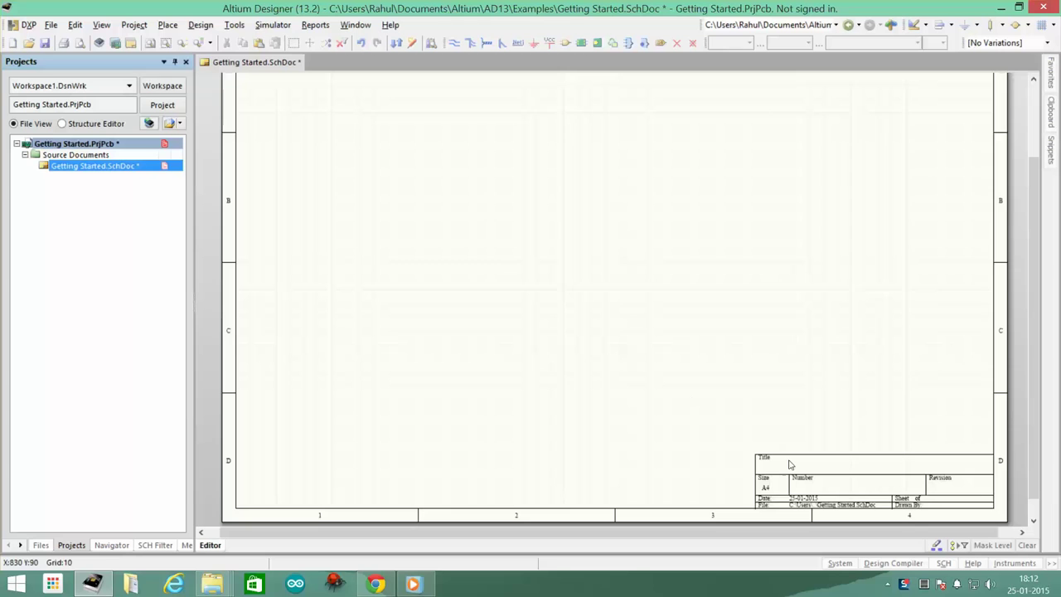
pyautogui.click(176, 25)
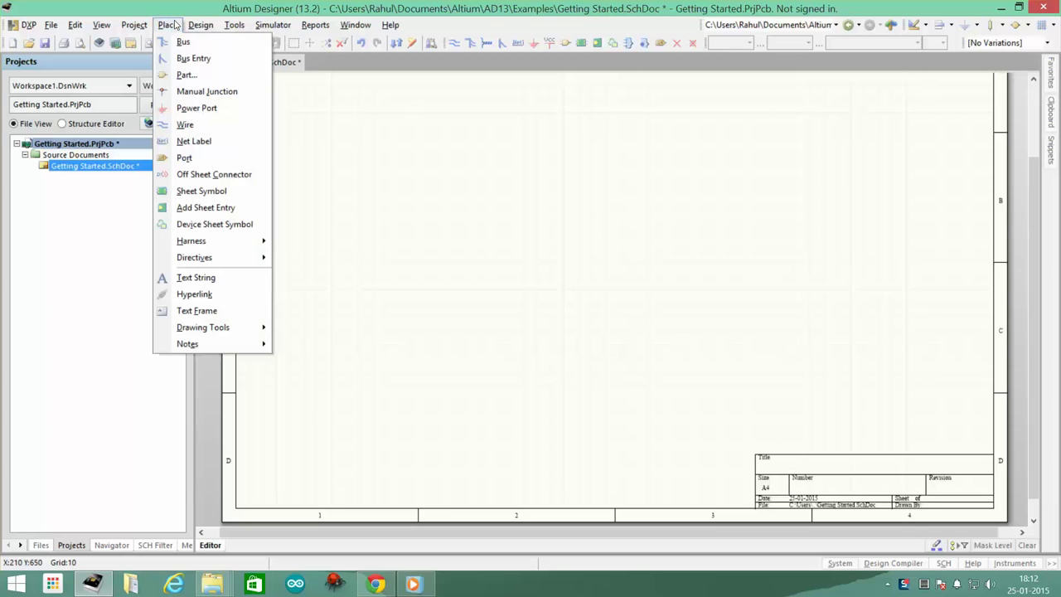
pyautogui.click(195, 278)
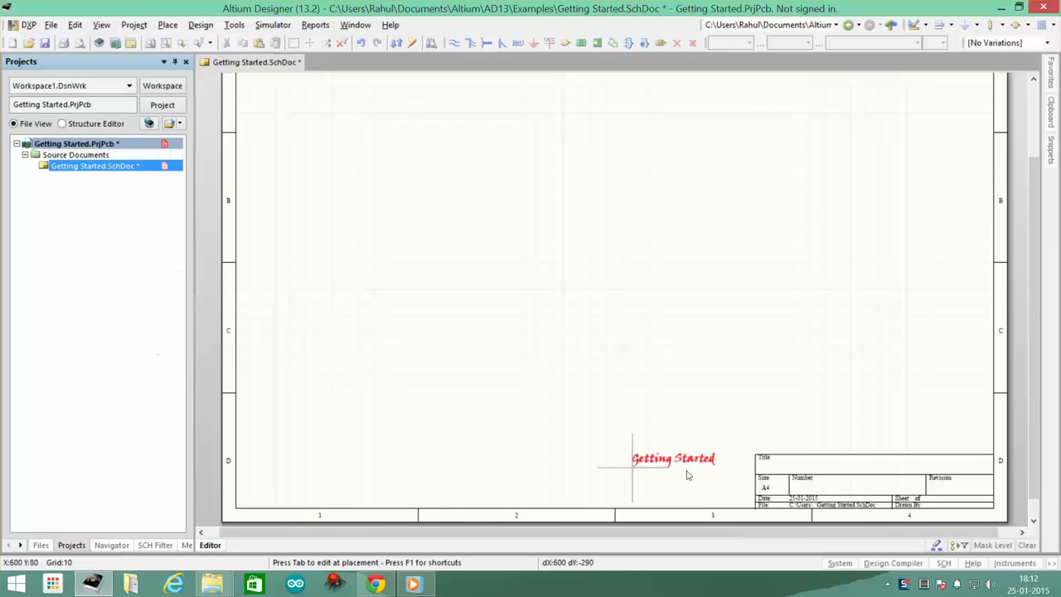
pyautogui.click(790, 470)
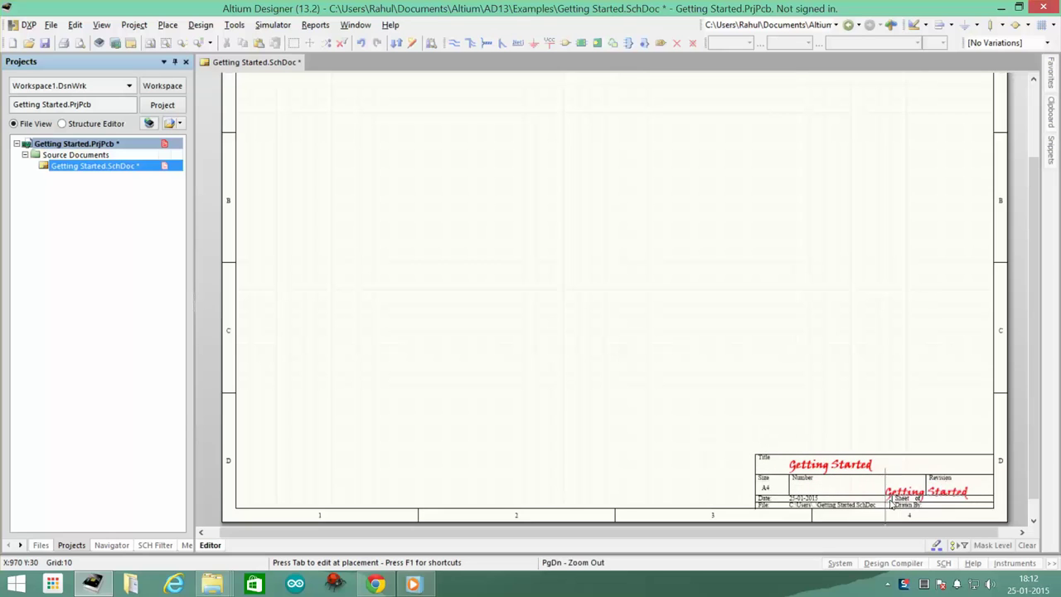
pyautogui.click(927, 491)
pyautogui.press('Escape')
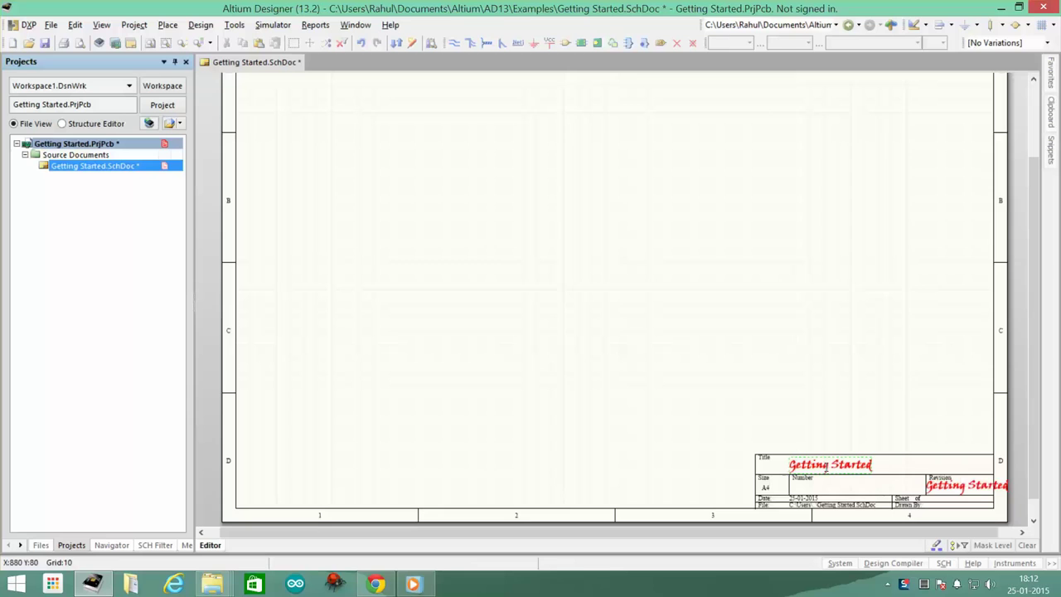
# Step: Set the texts to title LED STRIP and revision A, nudging the A right within its field
pyautogui.doubleClick(833, 466)
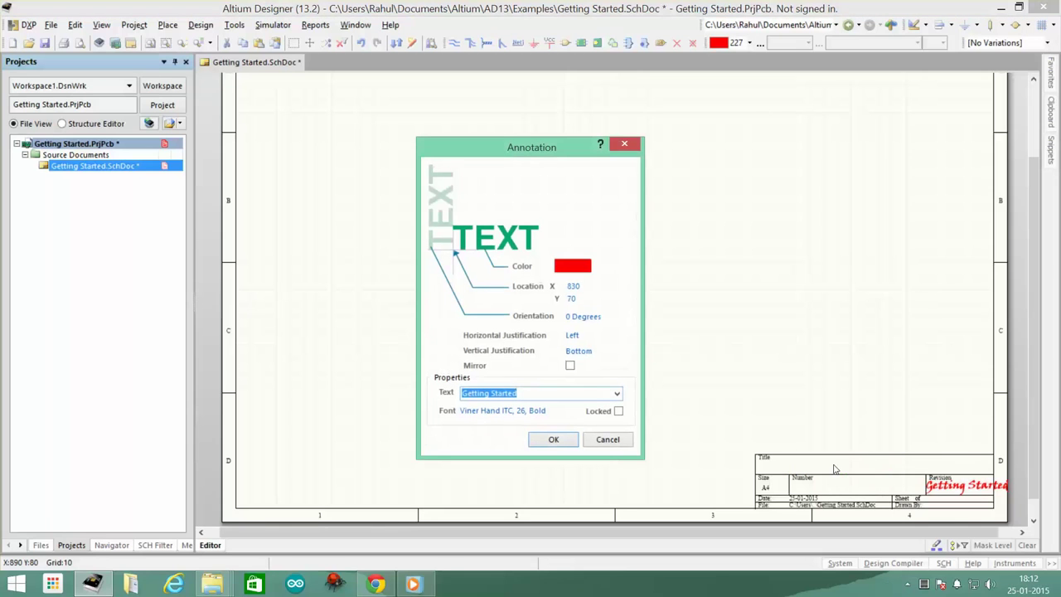
pyautogui.write('LED STRIP')
pyautogui.click(554, 439)
pyautogui.doubleClick(980, 485)
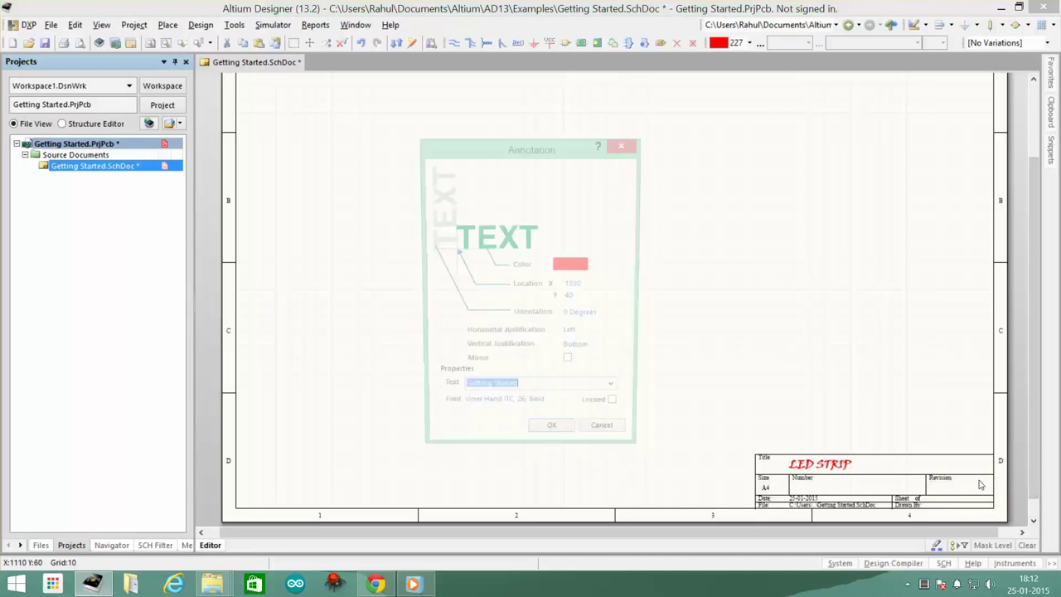
pyautogui.write('A')
pyautogui.click(552, 439)
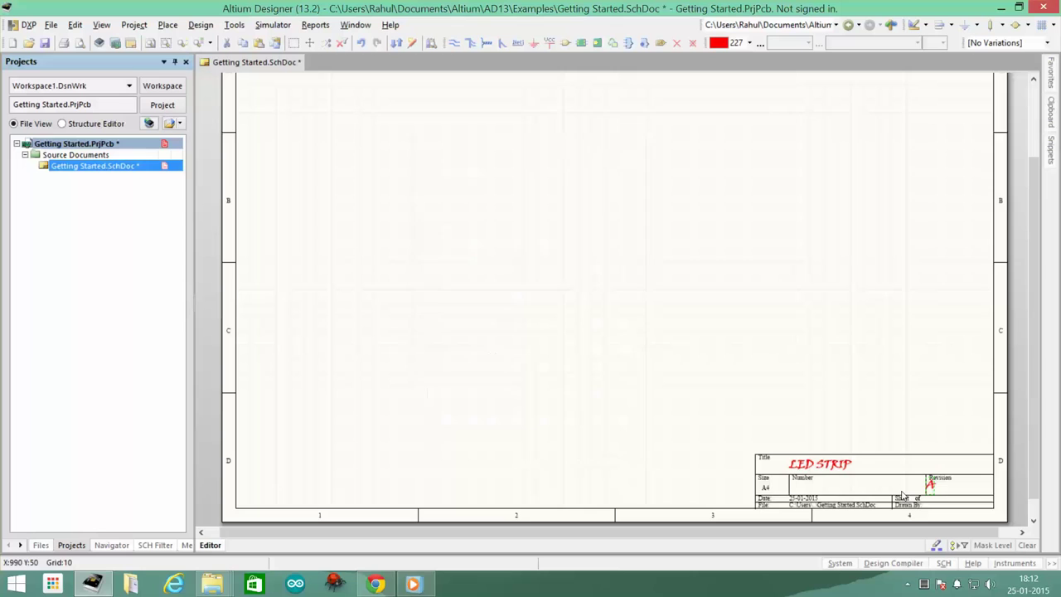
pyautogui.moveTo(945, 488); pyautogui.dragTo(959, 488)
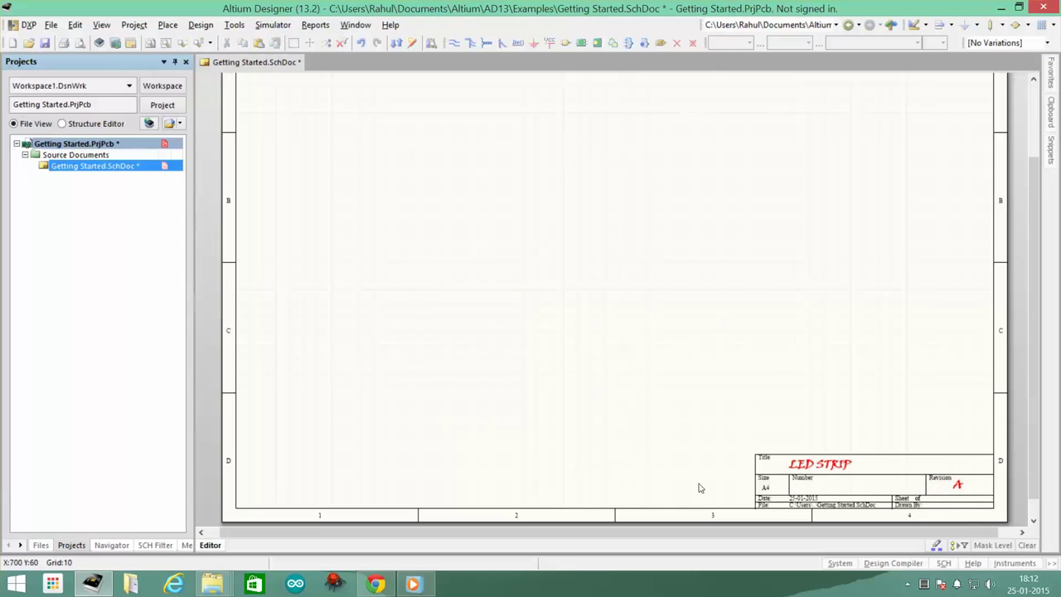
# Step: Open the Libraries Search dialog from the Place Part component browser
pyautogui.scroll(3, 666, 392)
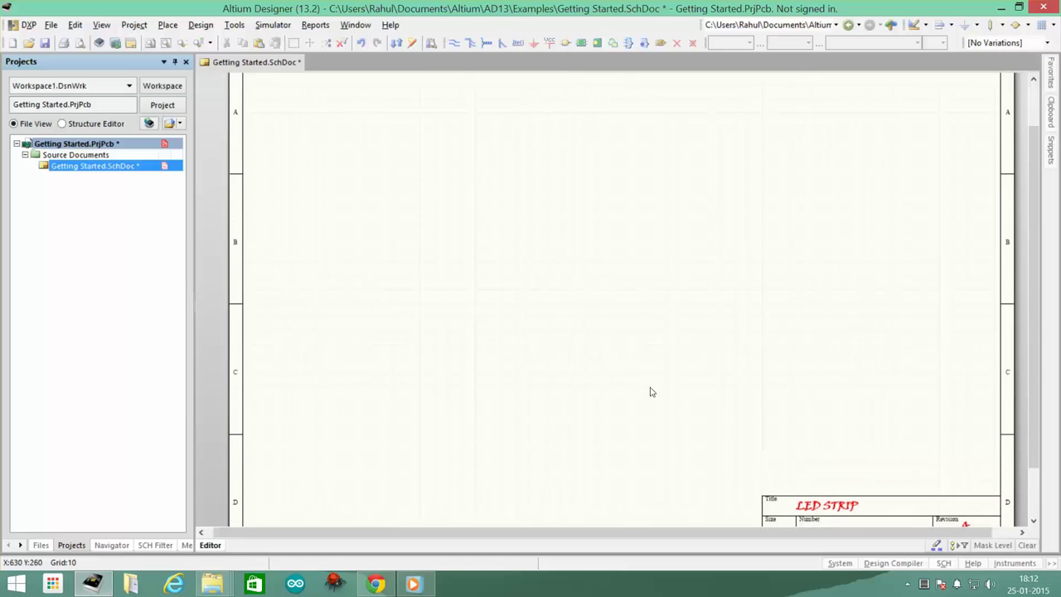
pyautogui.keyDown('ctrl'); pyautogui.scroll(-3, 725, 343); pyautogui.keyUp('ctrl')
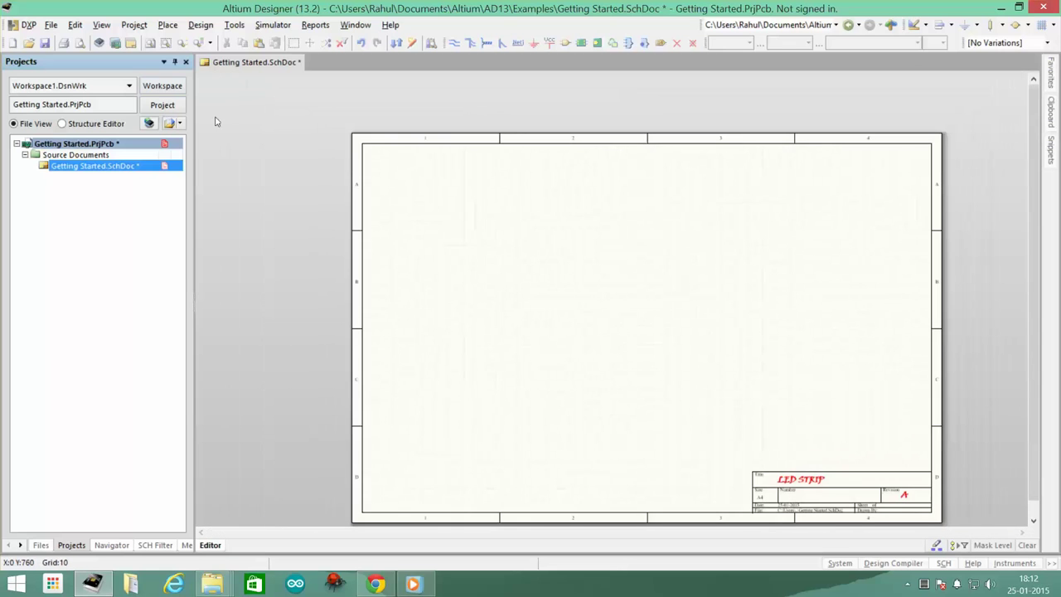
pyautogui.moveTo(557, 247); pyautogui.dragTo(728, 413)
pyautogui.moveTo(624, 307); pyautogui.dragTo(658, 410)
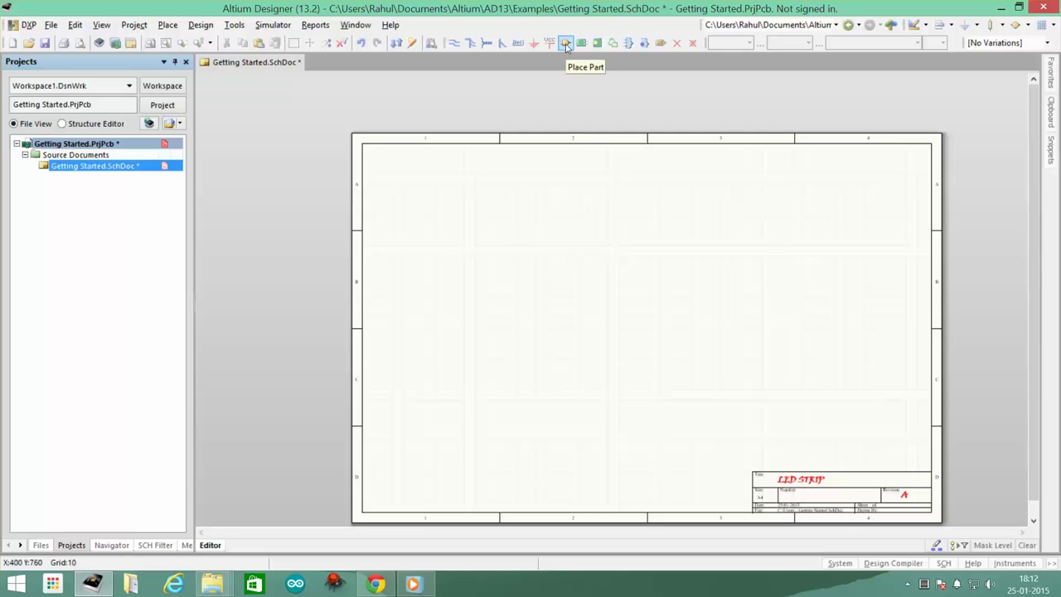
pyautogui.click(566, 44)
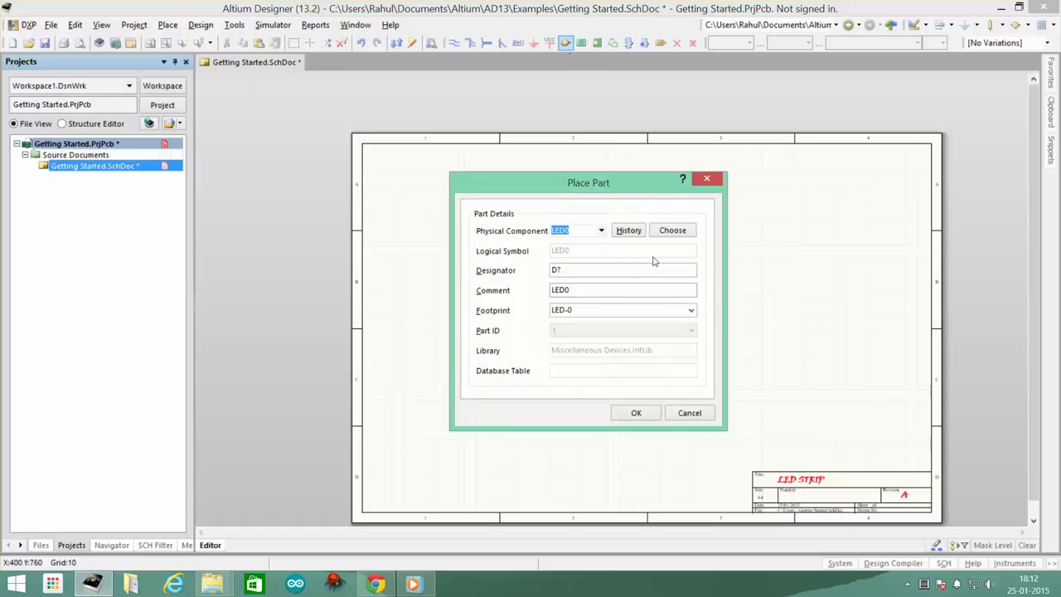
pyautogui.click(667, 235)
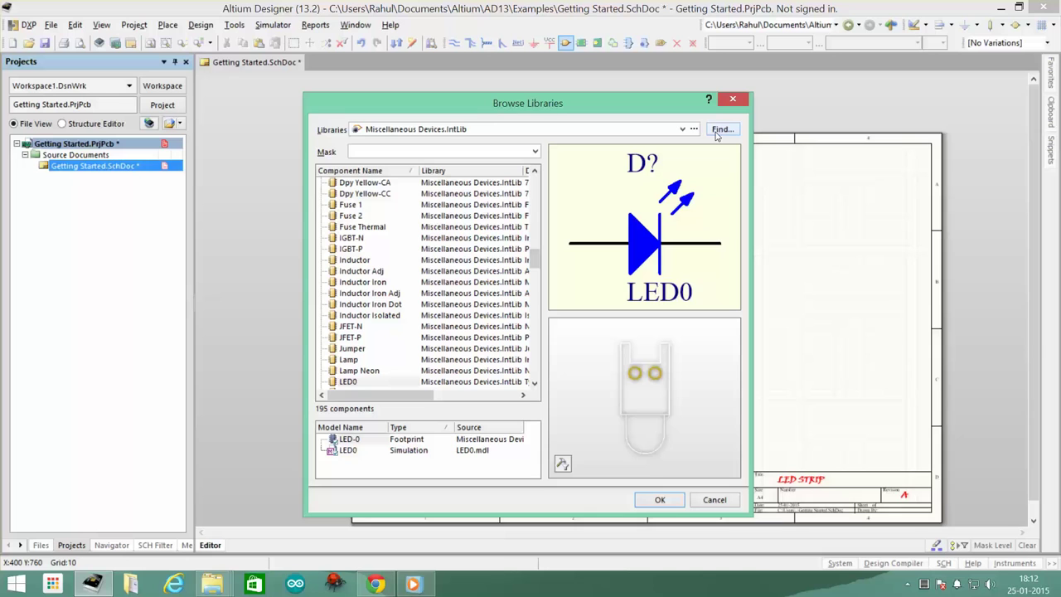
pyautogui.click(717, 132)
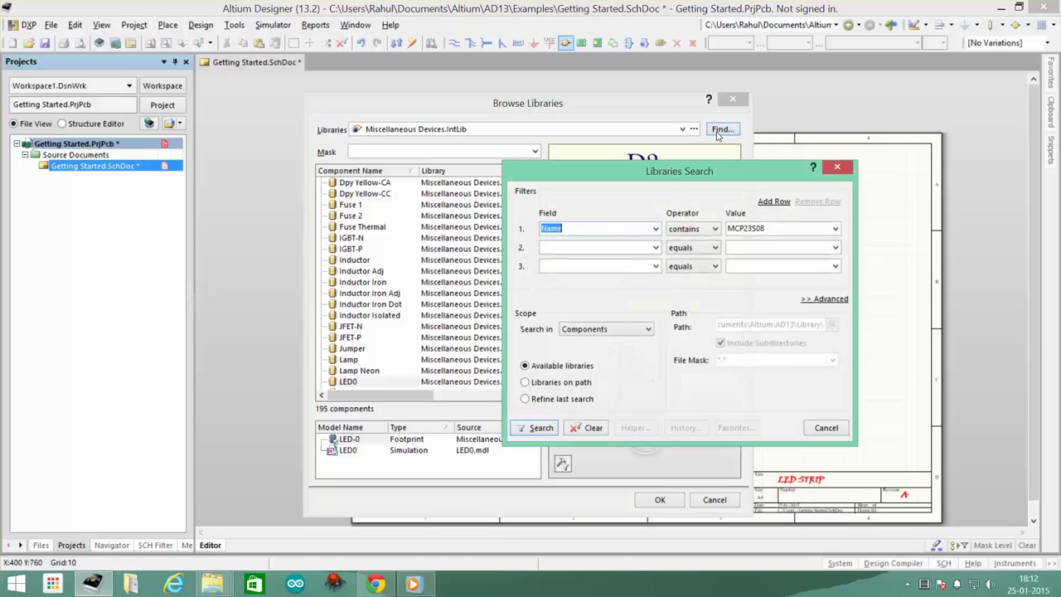
pyautogui.moveTo(727, 176); pyautogui.dragTo(600, 143)
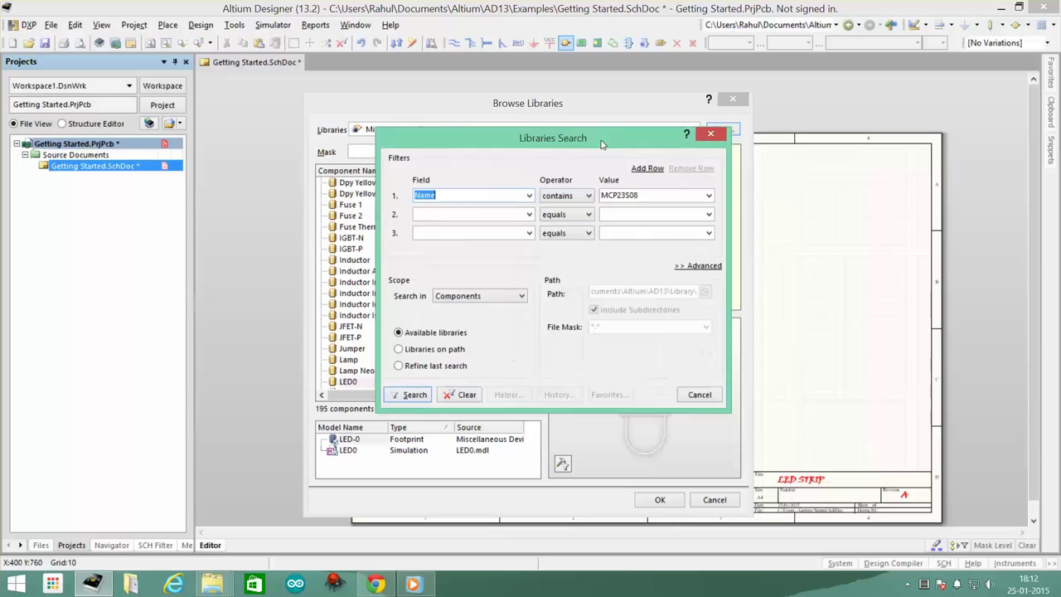
# Step: Replace the MCP23S08 search value with ATMEGA8 under the Name contains rule
pyautogui.click(635, 196)
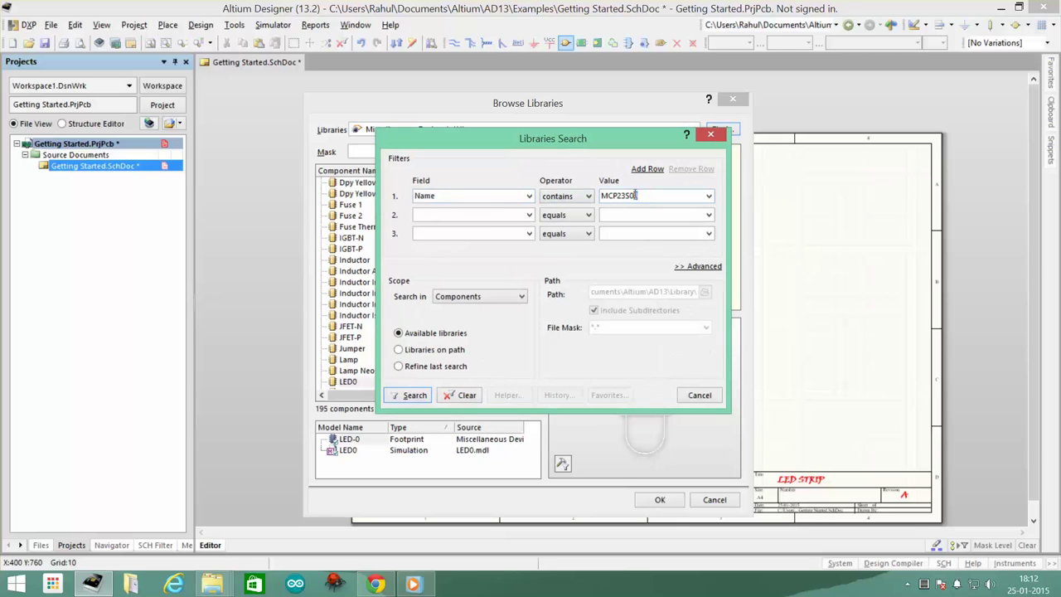
pyautogui.moveTo(641, 196); pyautogui.dragTo(596, 194)
pyautogui.press('BackSpace')
pyautogui.click(587, 197)
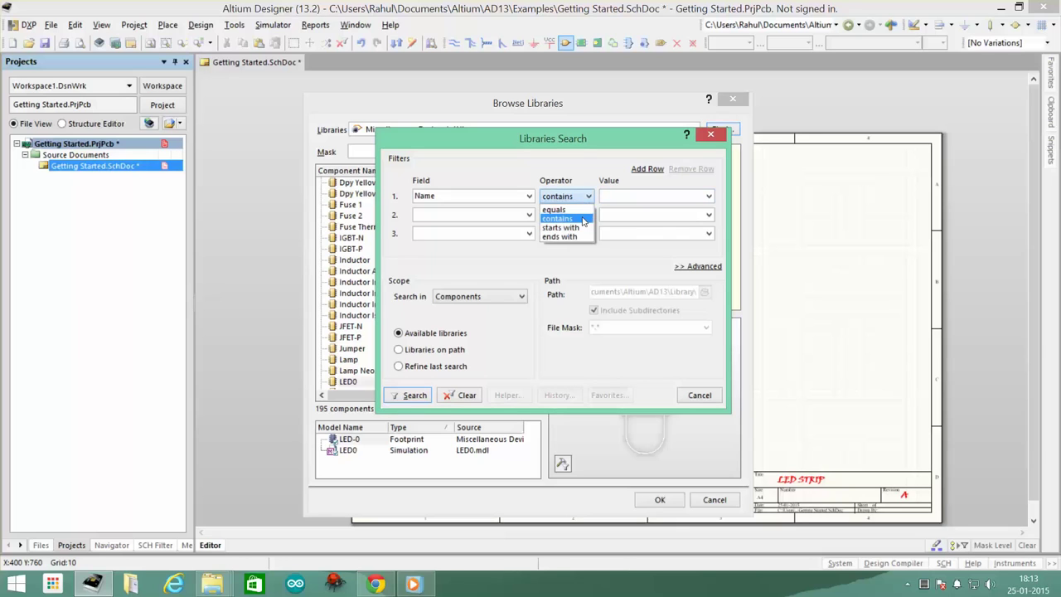
pyautogui.click(583, 218)
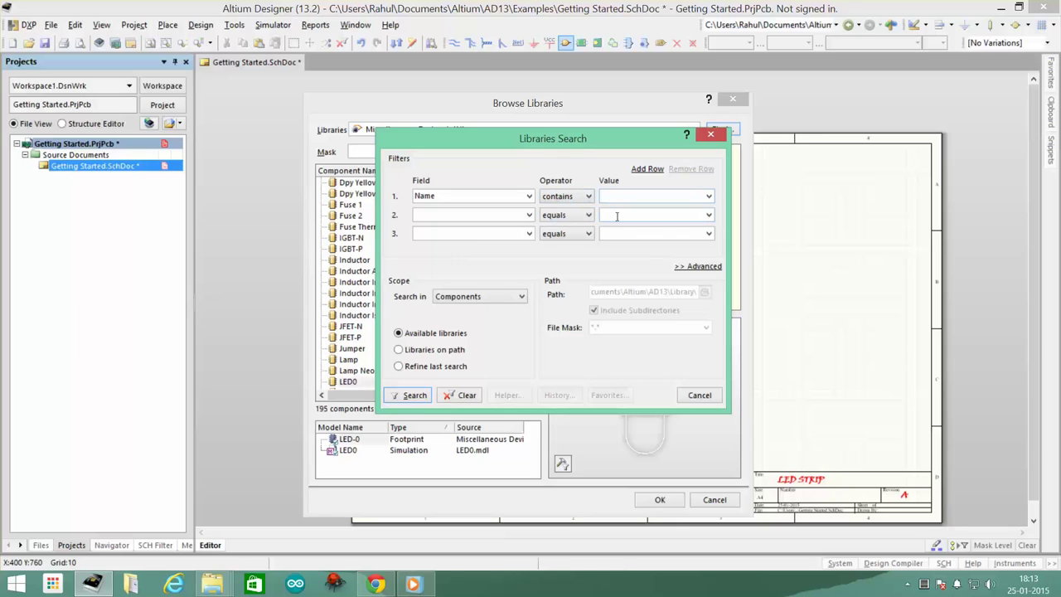
pyautogui.write('ATM')
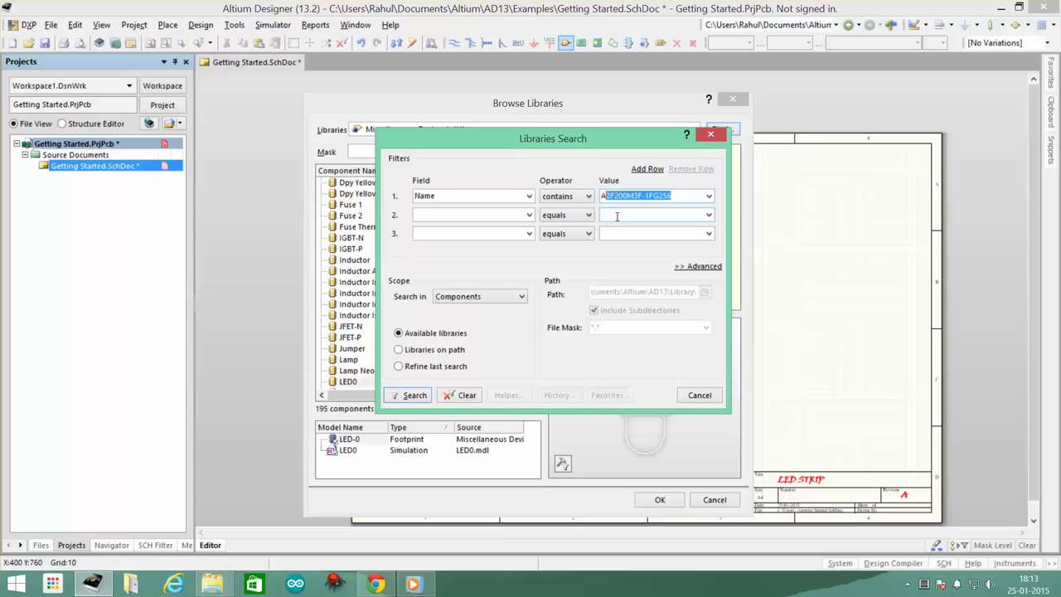
pyautogui.write('EGA8')
pyautogui.press('Delete')
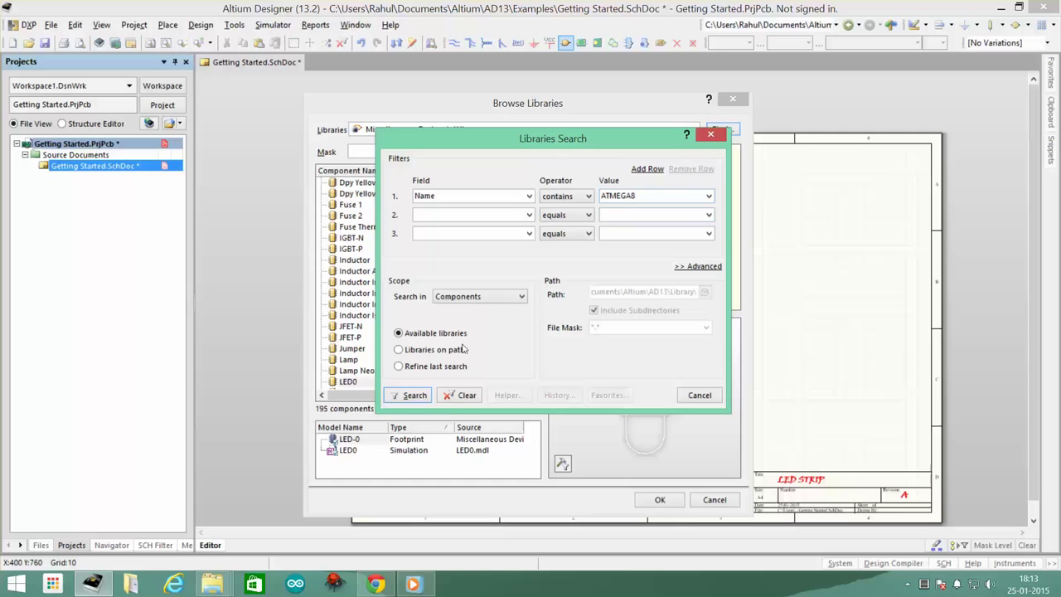
# Step: Search, pick the ATmega8-16PI in its 28P3 package, and drop it near the sheet centre
pyautogui.click(410, 398)
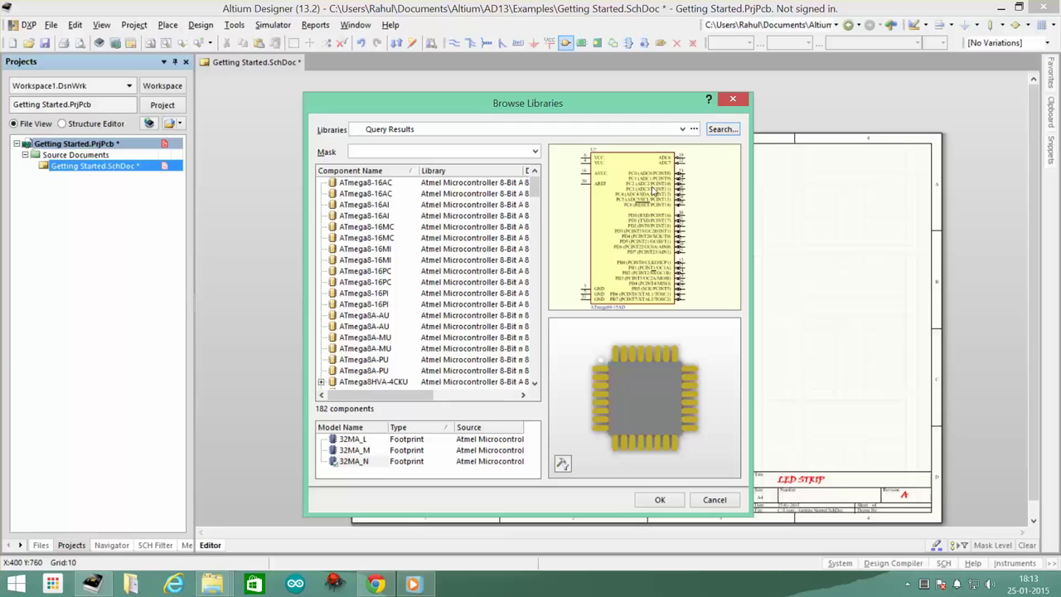
pyautogui.click(377, 194)
pyautogui.click(374, 205)
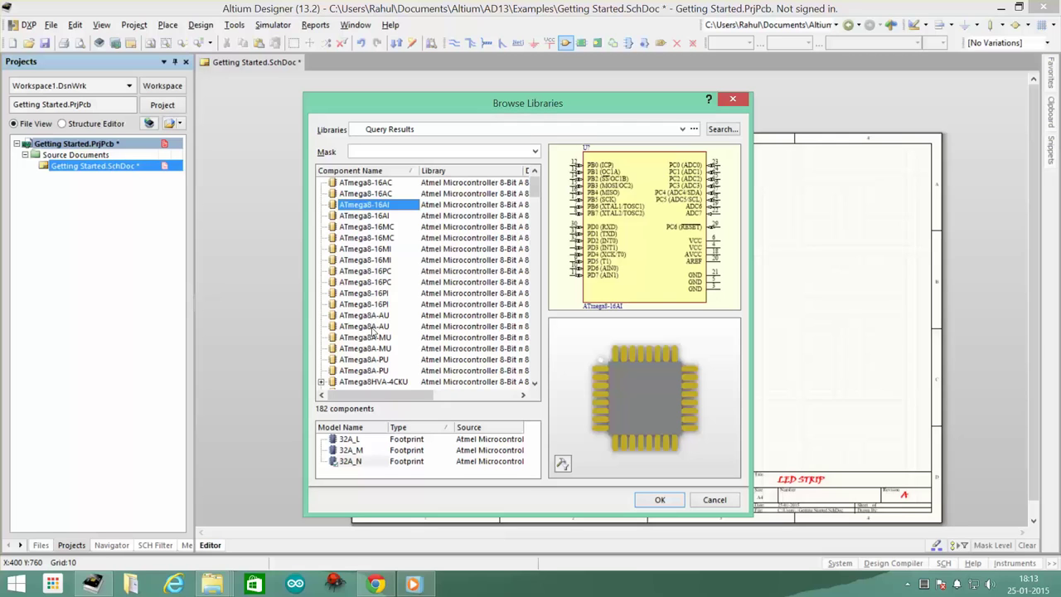
pyautogui.click(375, 304)
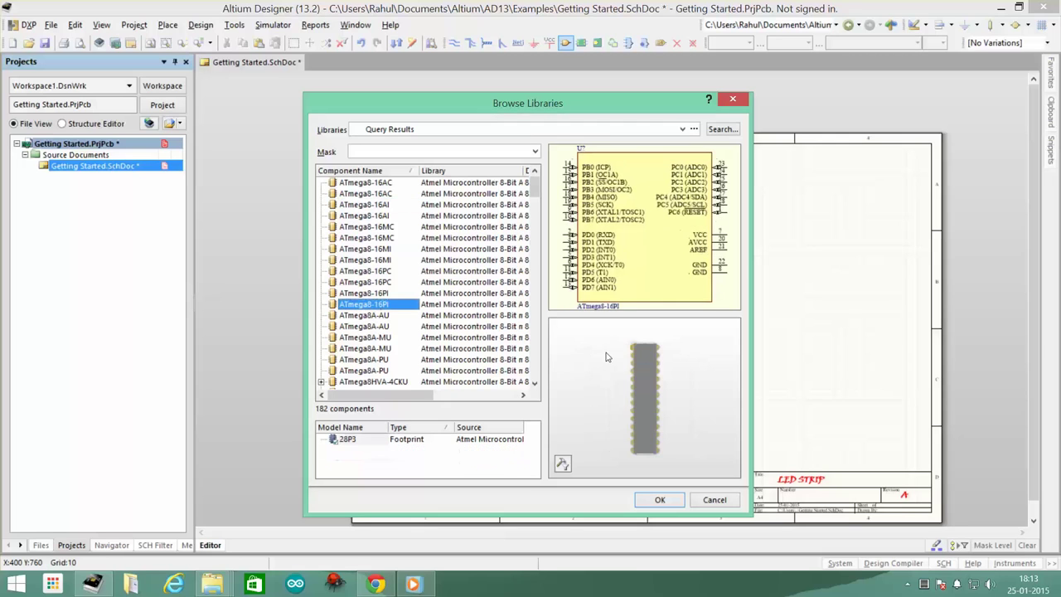
pyautogui.click(655, 500)
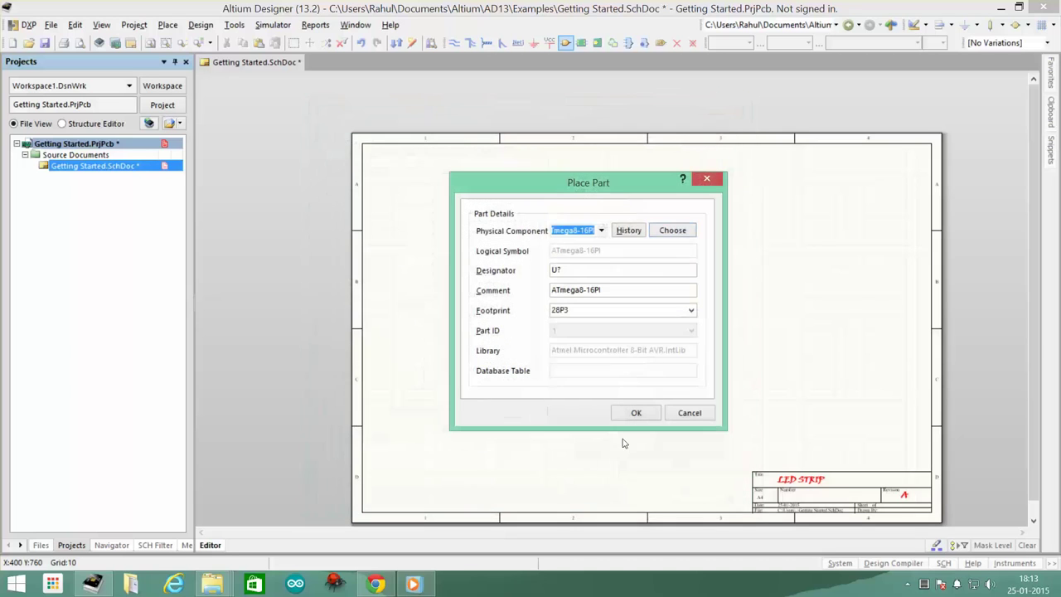
pyautogui.click(637, 413)
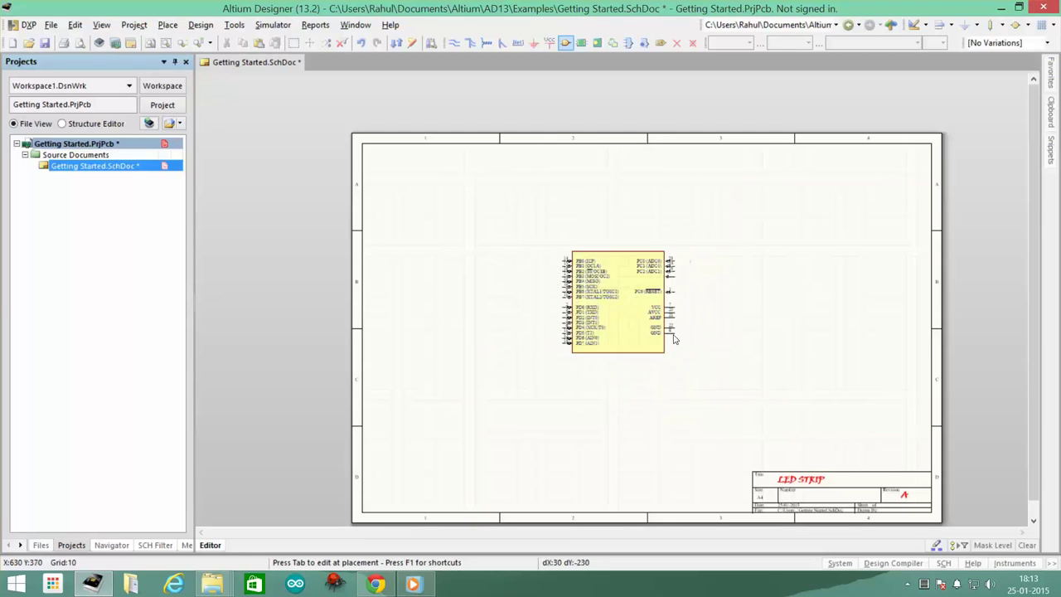
pyautogui.click(630, 351)
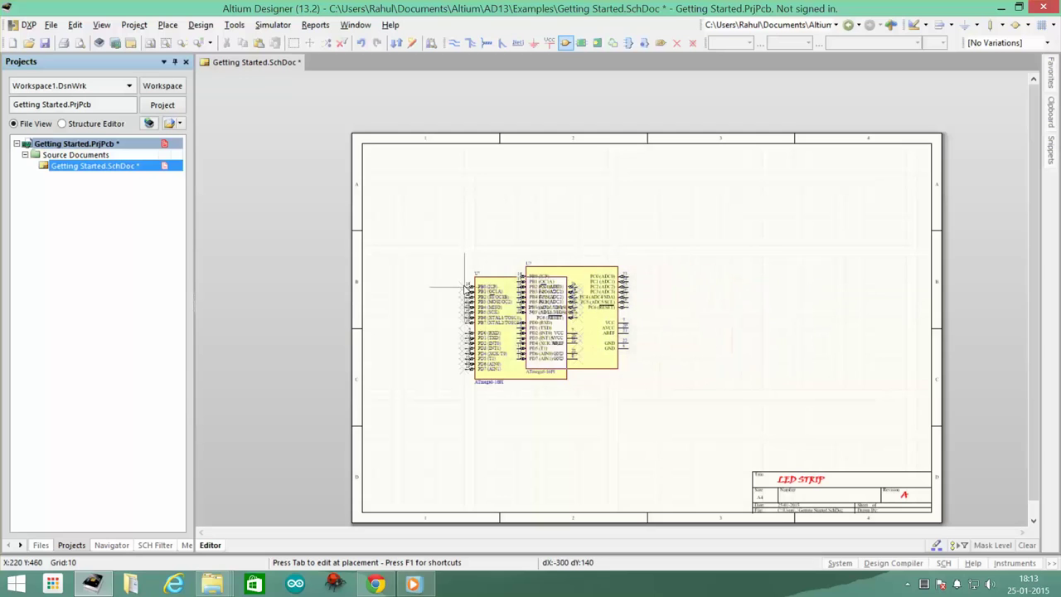
# Step: Search the libraries for MCP23S08 and compare its package variants
pyautogui.rightClick(489, 281)
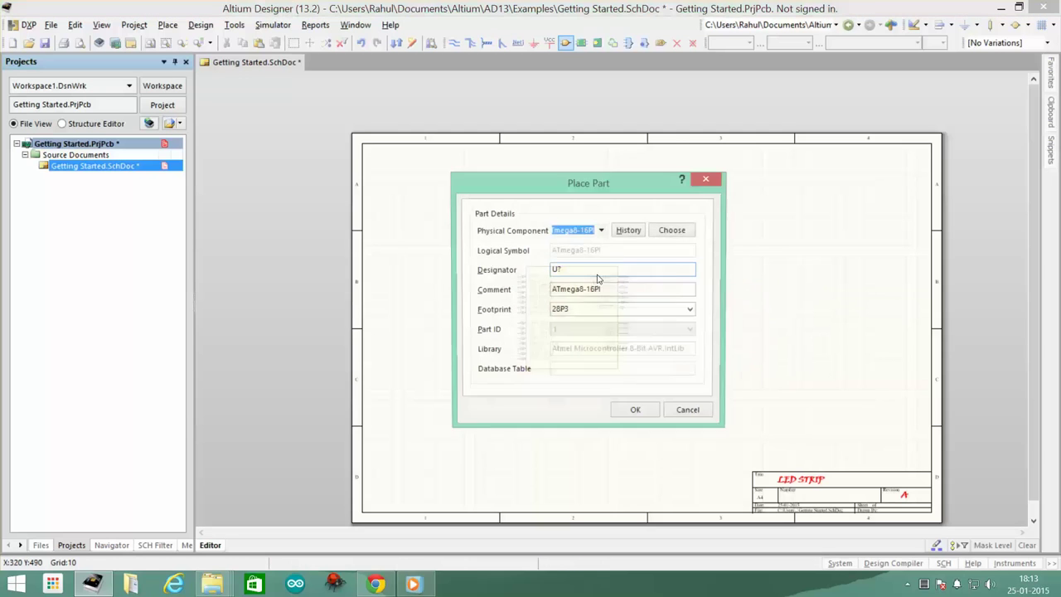
pyautogui.click(672, 230)
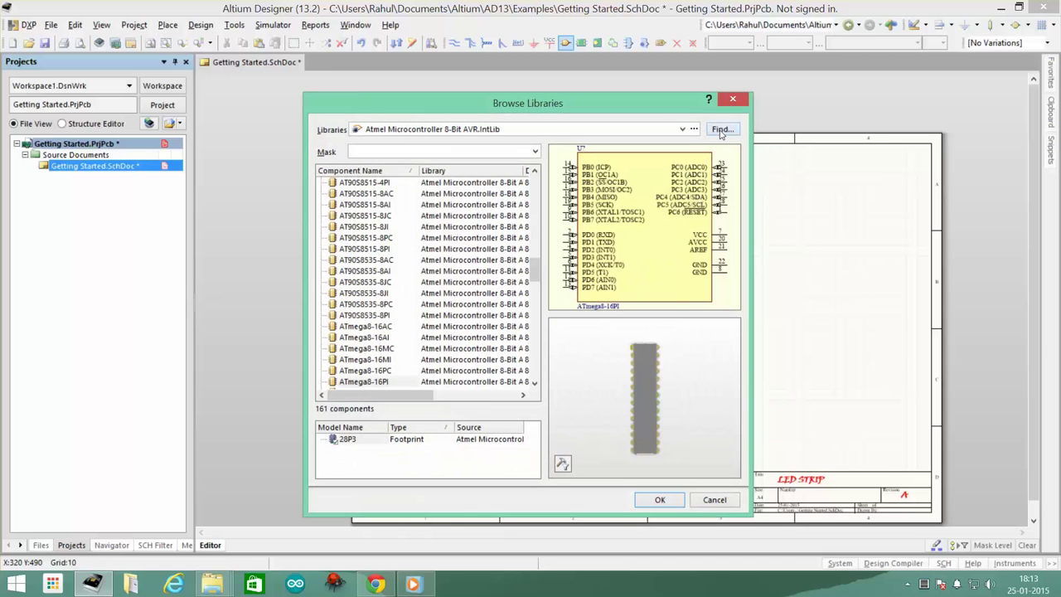
pyautogui.click(721, 130)
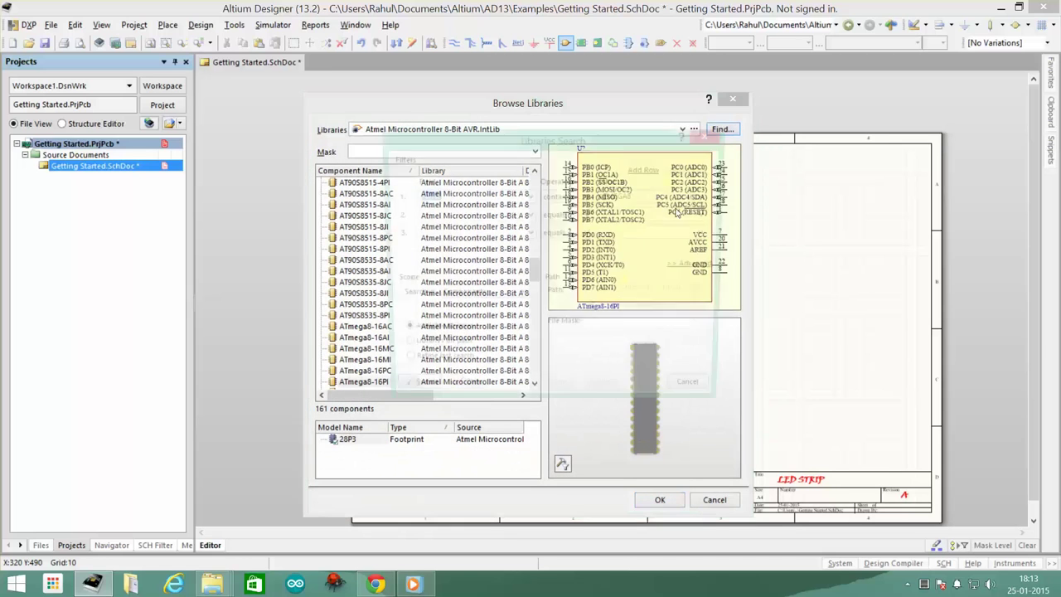
pyautogui.write('M')
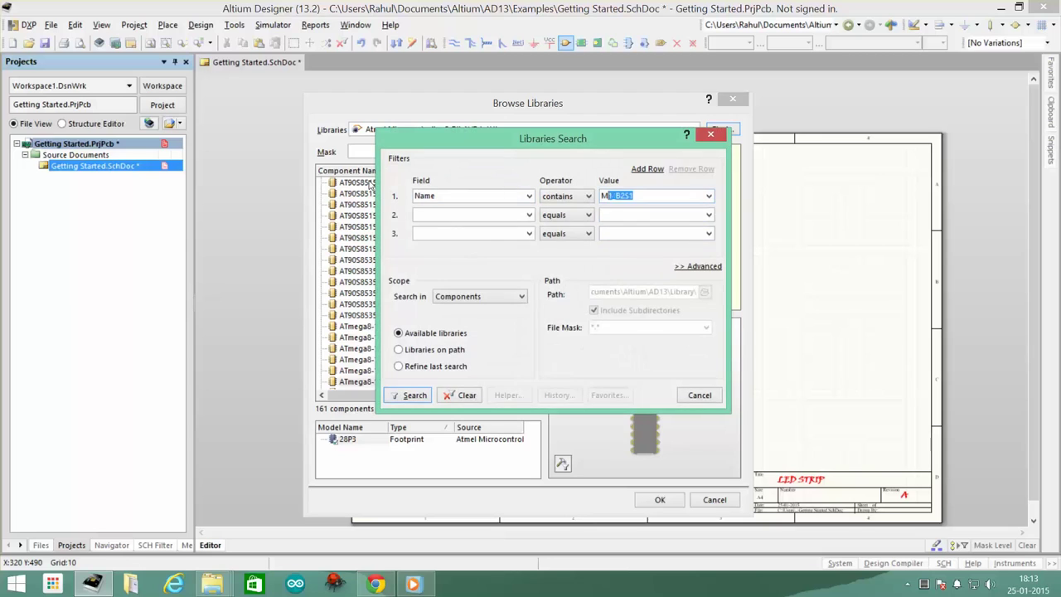
pyautogui.write('CPS')
pyautogui.write('23S')
pyautogui.write('0')
pyautogui.write('8')
pyautogui.click(412, 395)
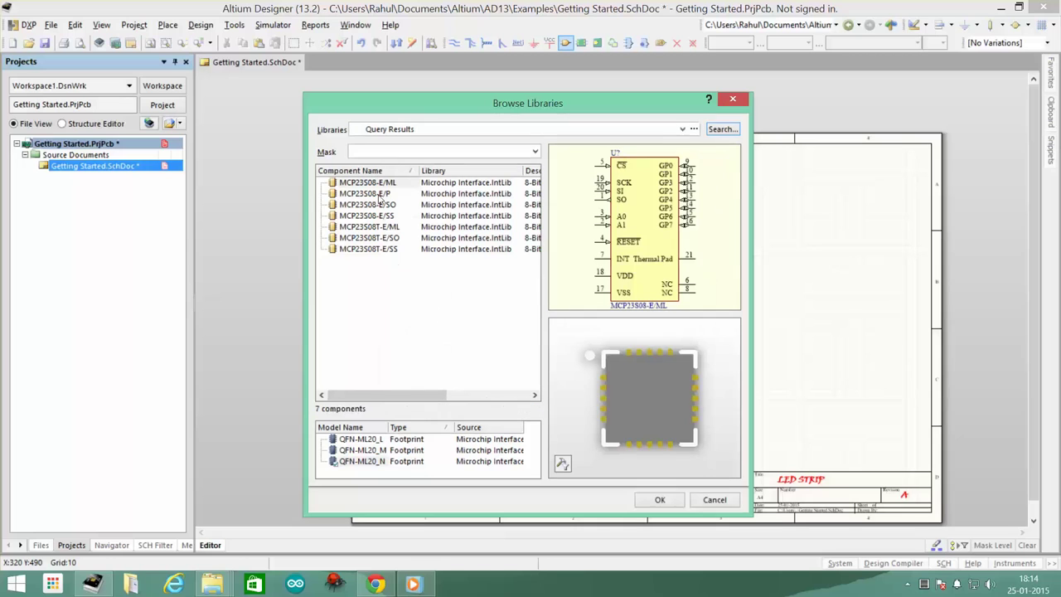
pyautogui.click(389, 193)
pyautogui.click(390, 183)
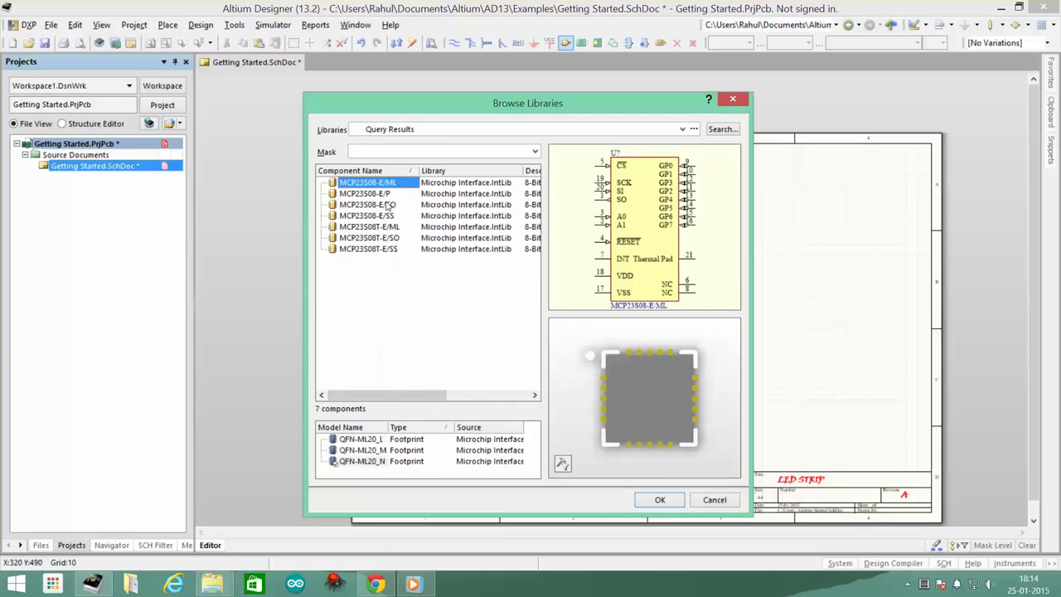
pyautogui.click(388, 205)
pyautogui.click(388, 215)
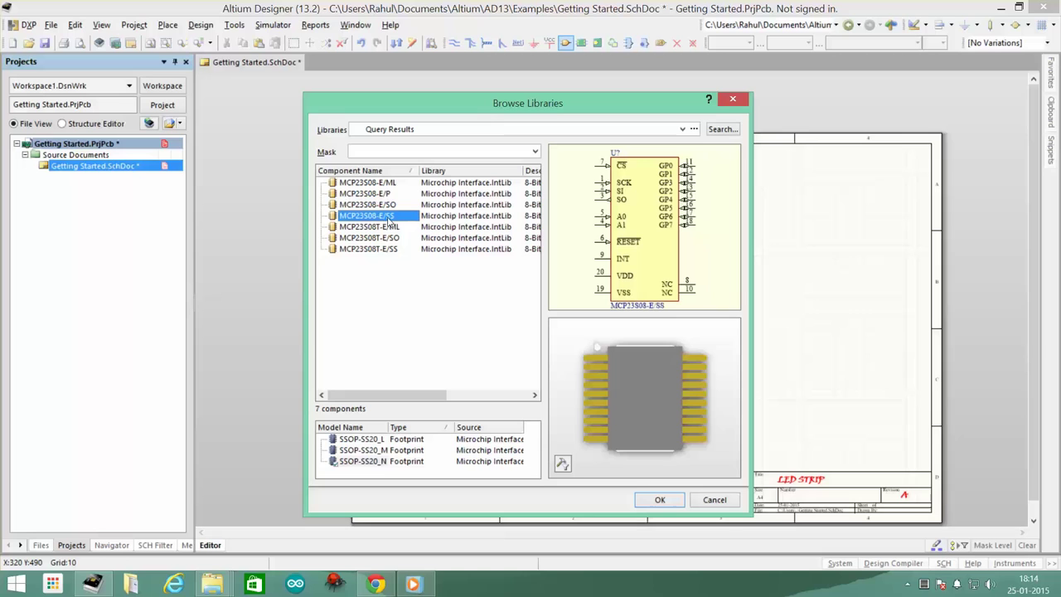
# Step: Place the DIP MCP23S08-E/P right of the ATmega8 and close the Place Part window
pyautogui.click(389, 193)
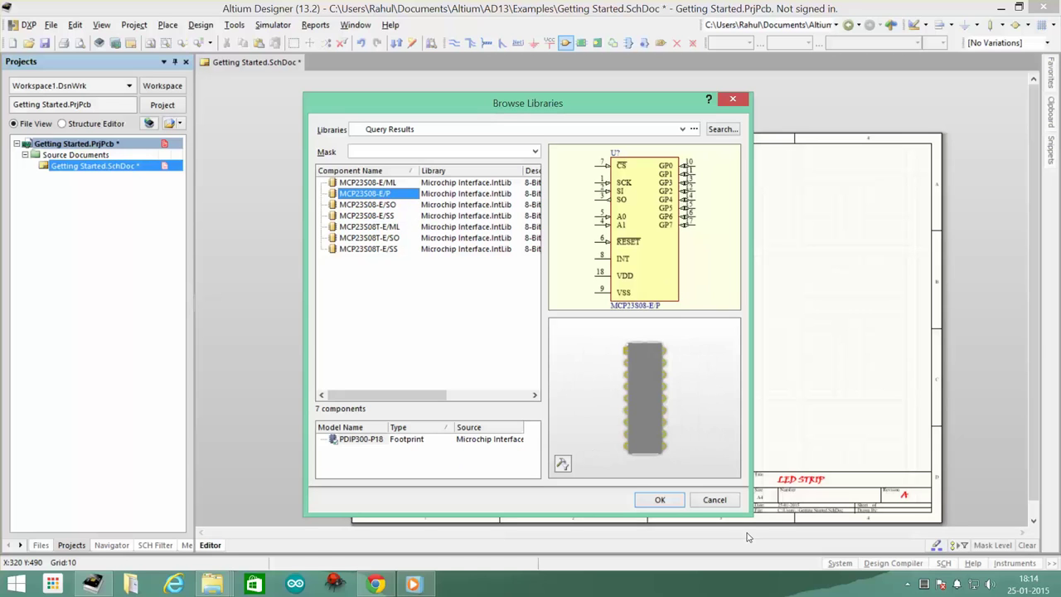
pyautogui.click(660, 500)
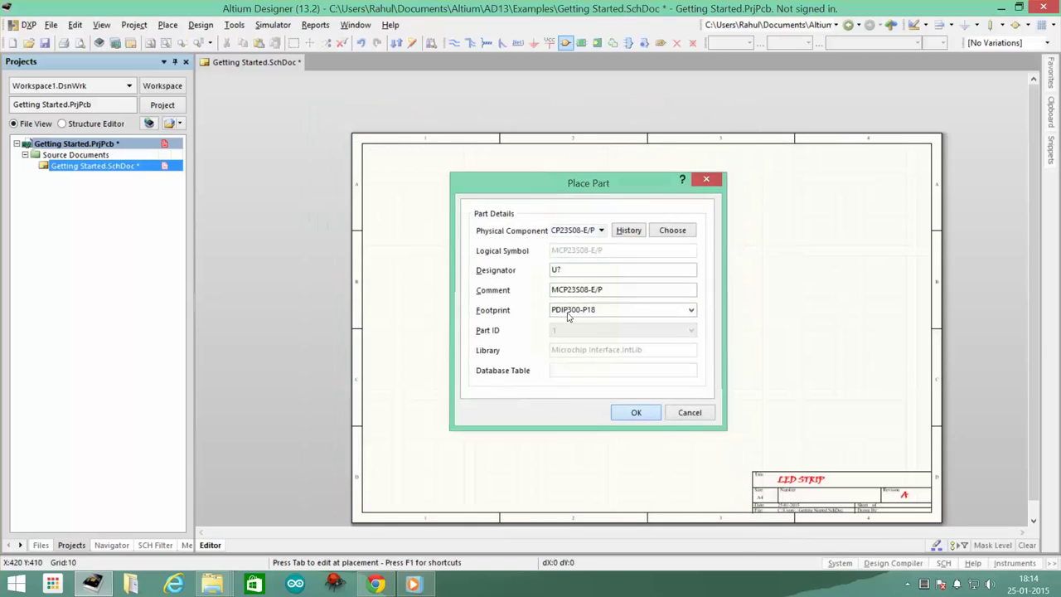
pyautogui.click(635, 412)
pyautogui.keyDown('ctrl'); pyautogui.scroll(5, 789, 344); pyautogui.keyUp('ctrl')
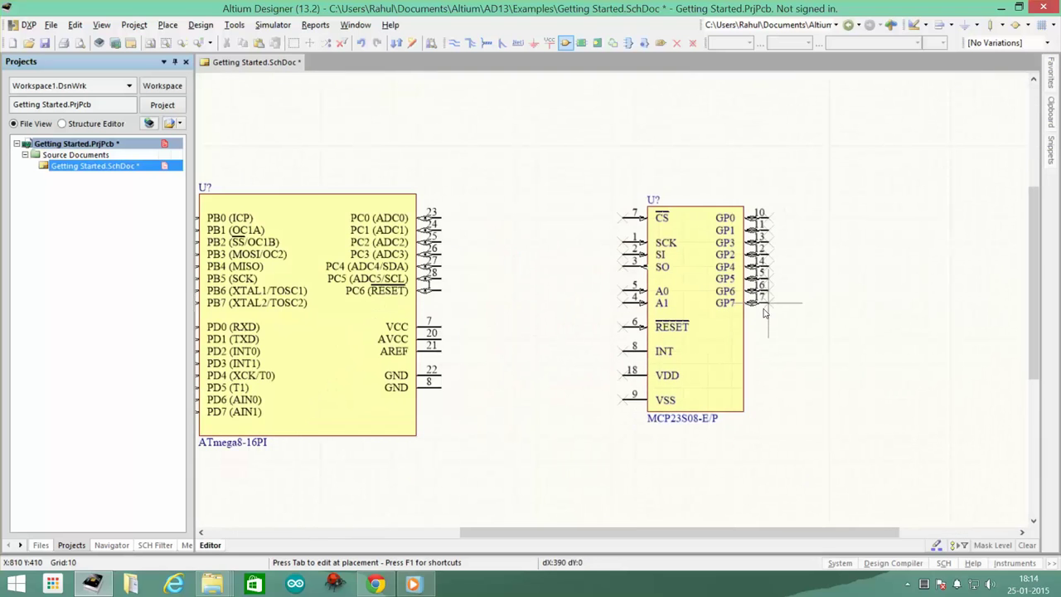
pyautogui.click(764, 313)
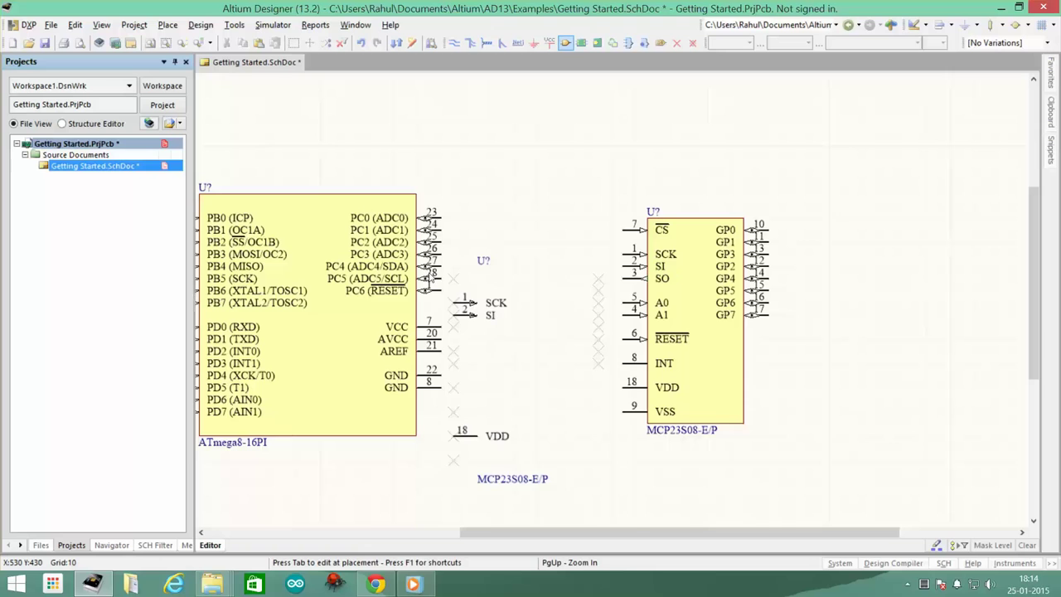
pyautogui.rightClick(575, 427)
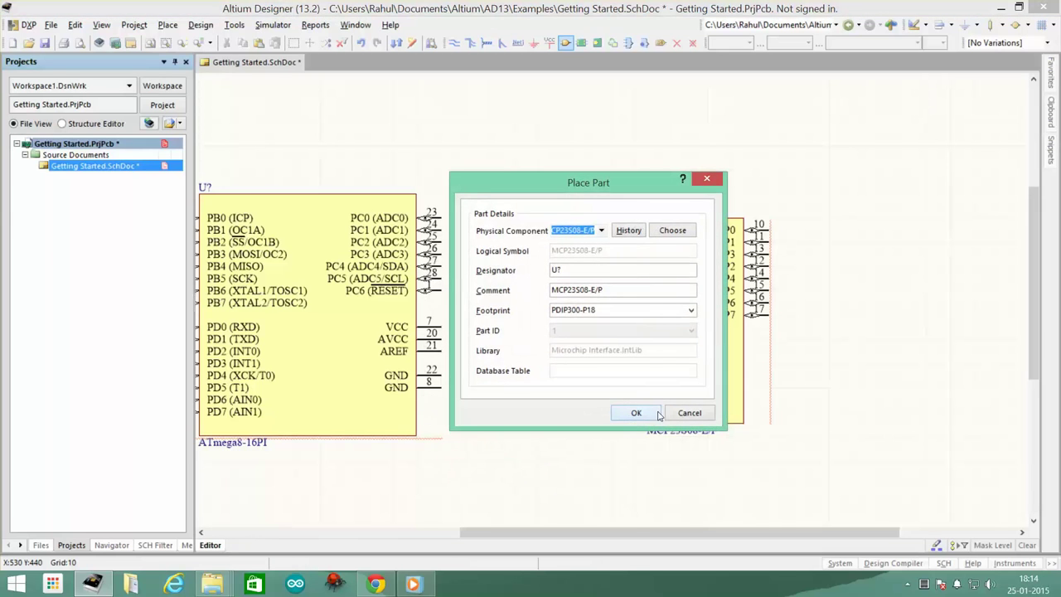
pyautogui.click(705, 181)
pyautogui.keyDown('shift'); pyautogui.hscroll(2, 750, 453); pyautogui.keyUp('shift')
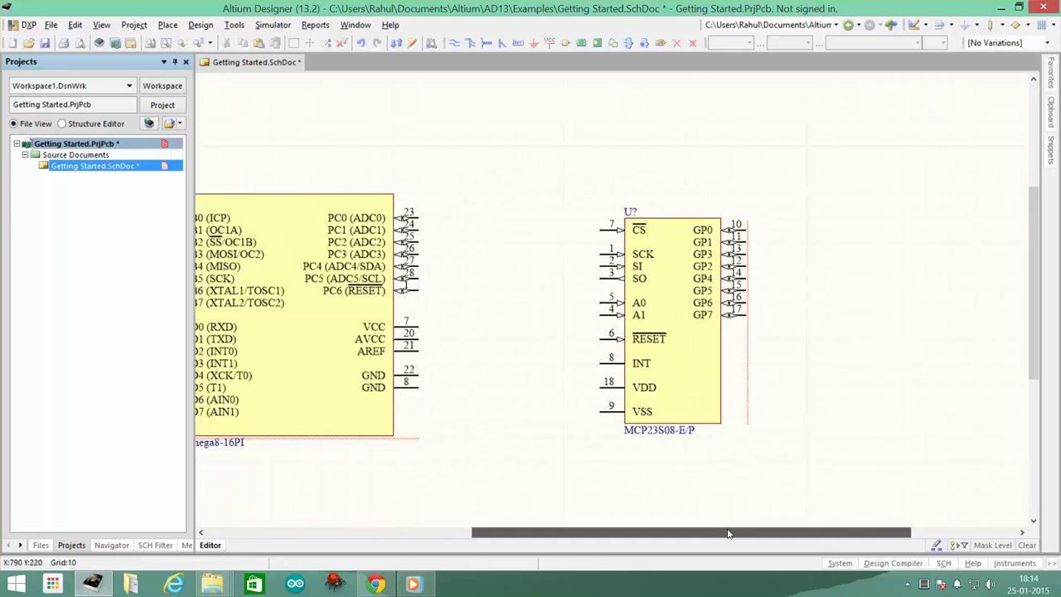
pyautogui.moveTo(754, 232); pyautogui.dragTo(835, 348)
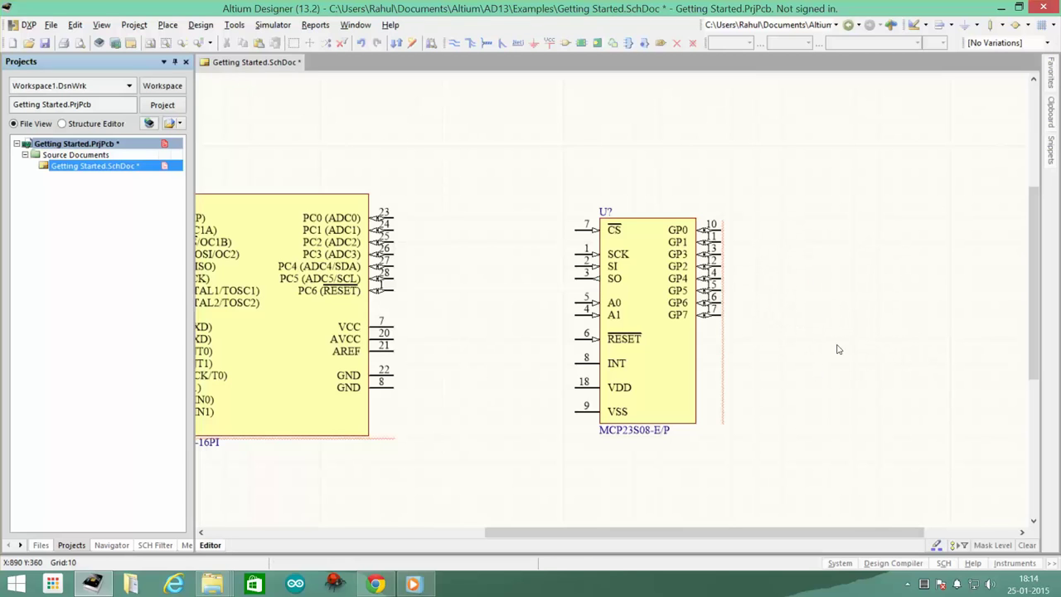
# Step: Place a 1K resistor from the toolbar resistor palette beside the MCP23S08's GP0 pin
pyautogui.click(863, 296)
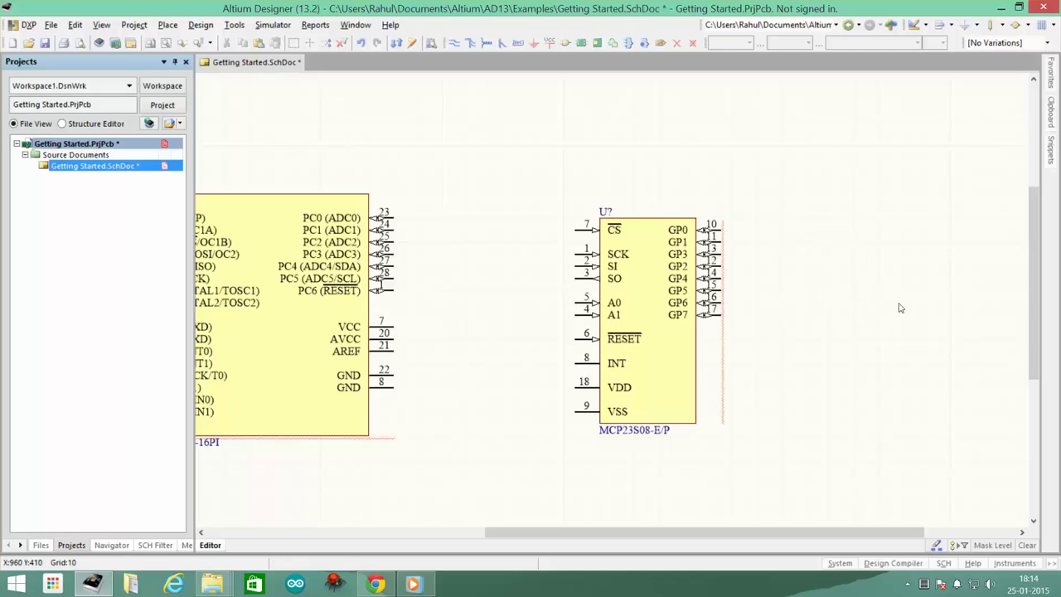
pyautogui.click(1001, 29)
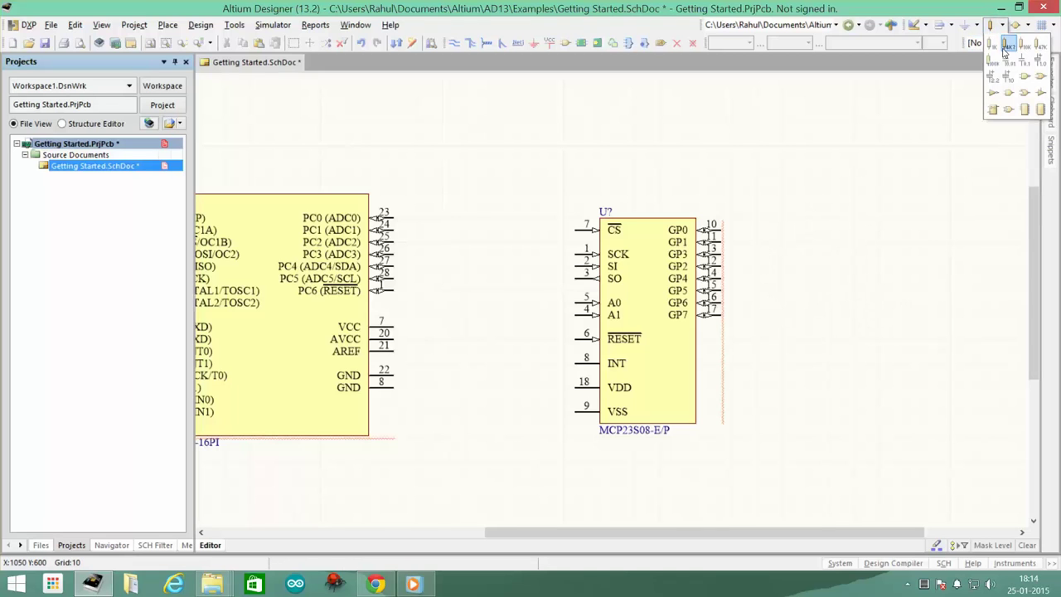
pyautogui.click(996, 49)
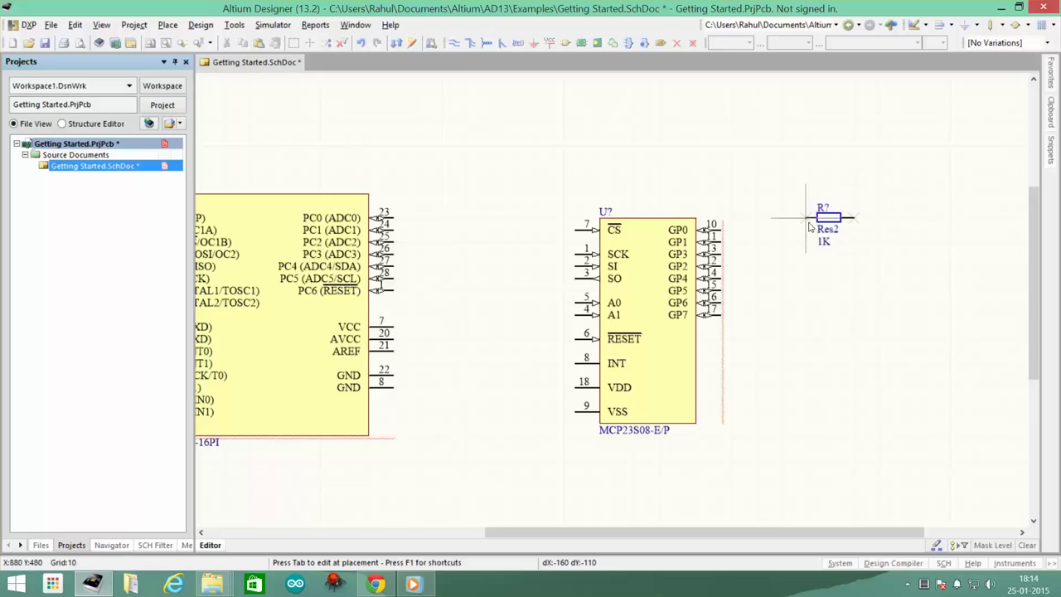
pyautogui.click(761, 230)
pyautogui.press('Escape')
pyautogui.scroll(5, 926, 239)
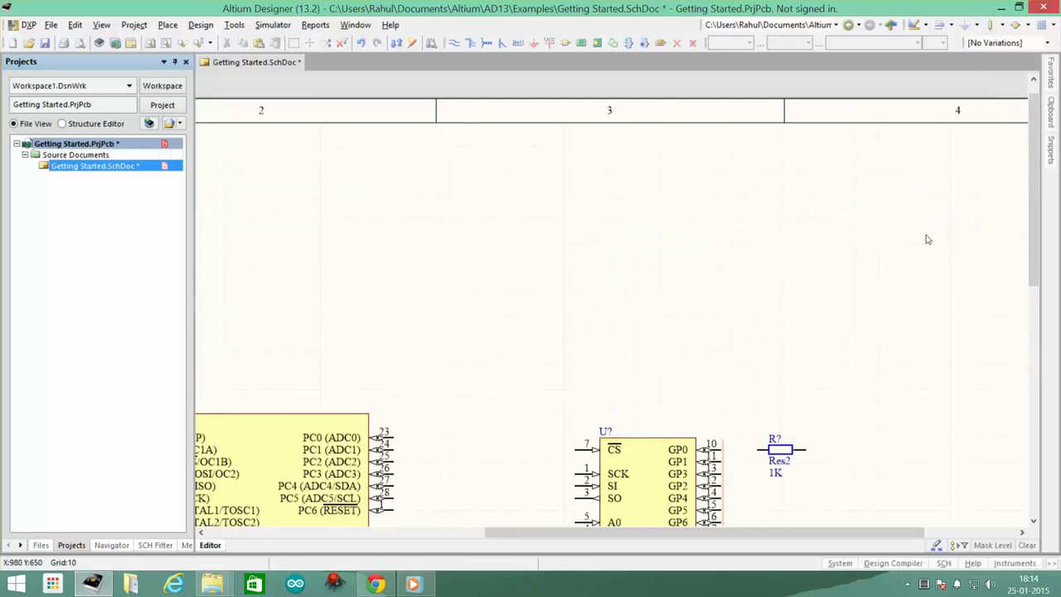
pyautogui.scroll(-2, 939, 166)
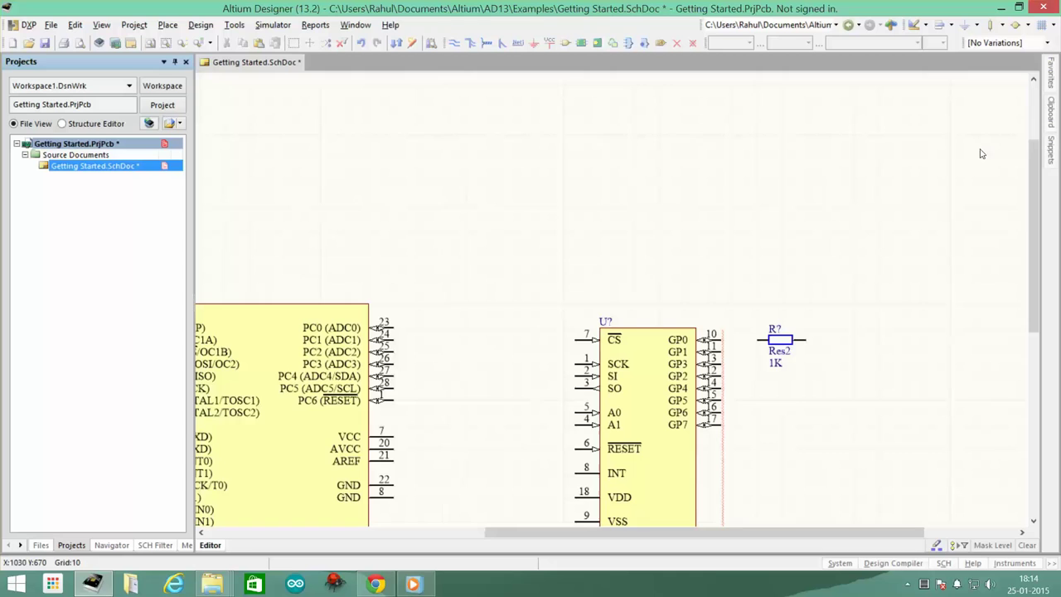
pyautogui.click(1003, 27)
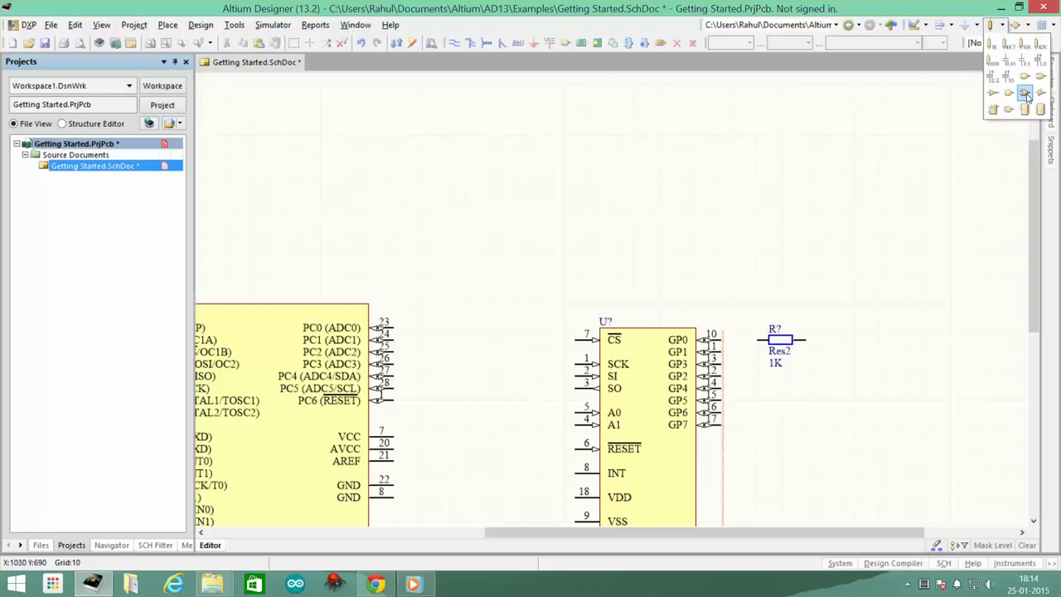
pyautogui.keyDown('ctrl'); pyautogui.scroll(2, 841, 365); pyautogui.keyUp('ctrl')
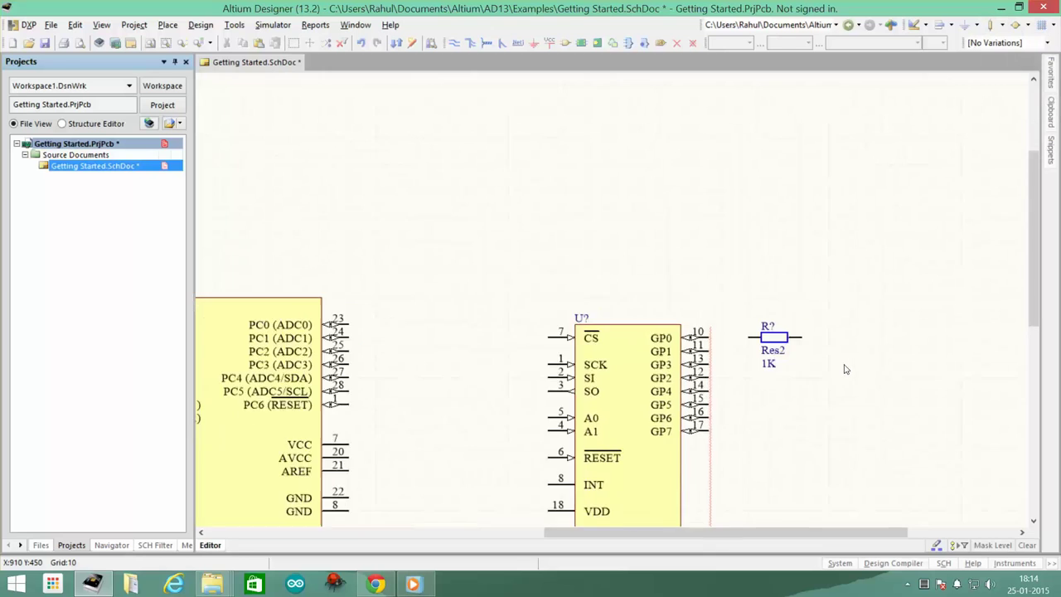
pyautogui.keyDown('ctrl'); pyautogui.scroll(2, 769, 360); pyautogui.keyUp('ctrl')
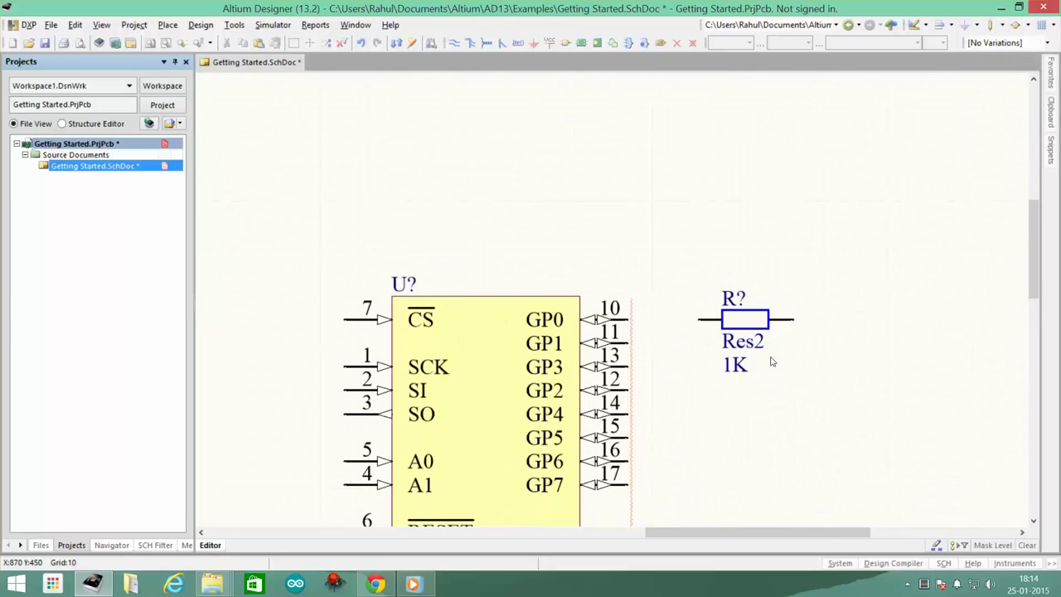
pyautogui.click(753, 324)
pyautogui.press('Escape')
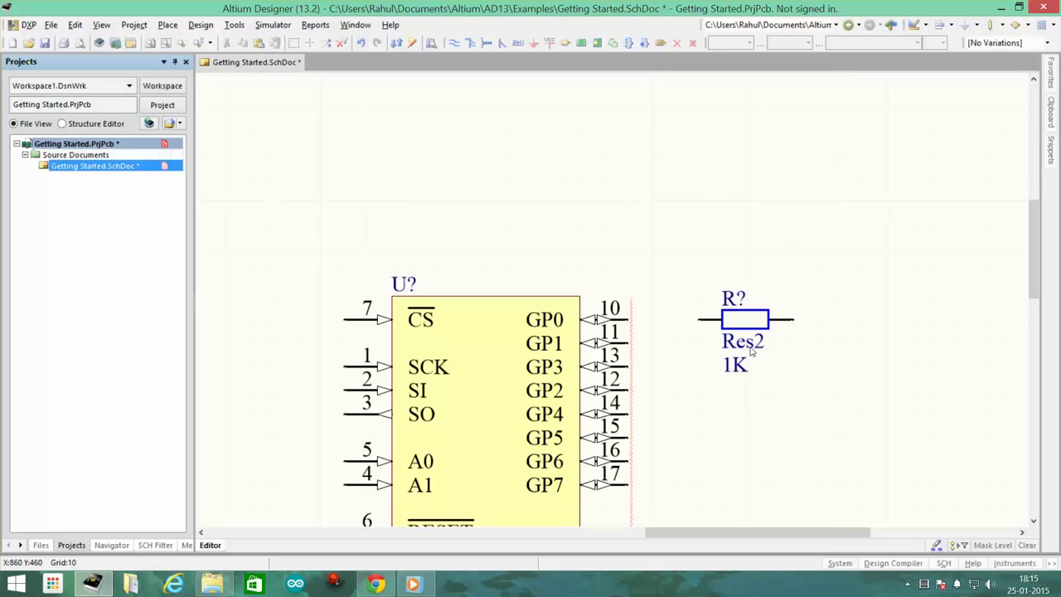
# Step: Hide the resistor's Res2 comment
pyautogui.click(749, 346)
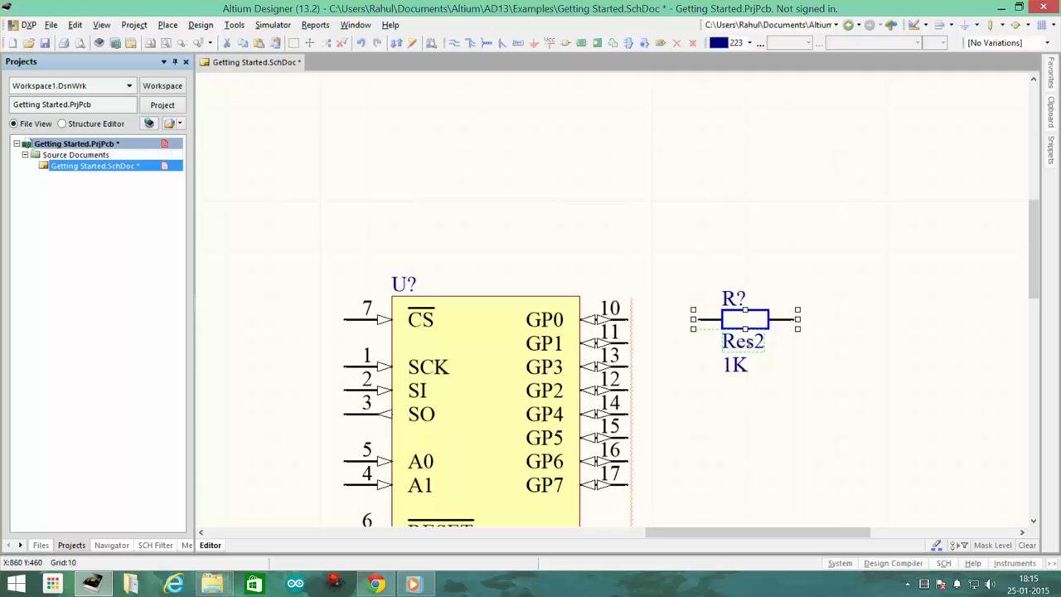
pyautogui.doubleClick(742, 341)
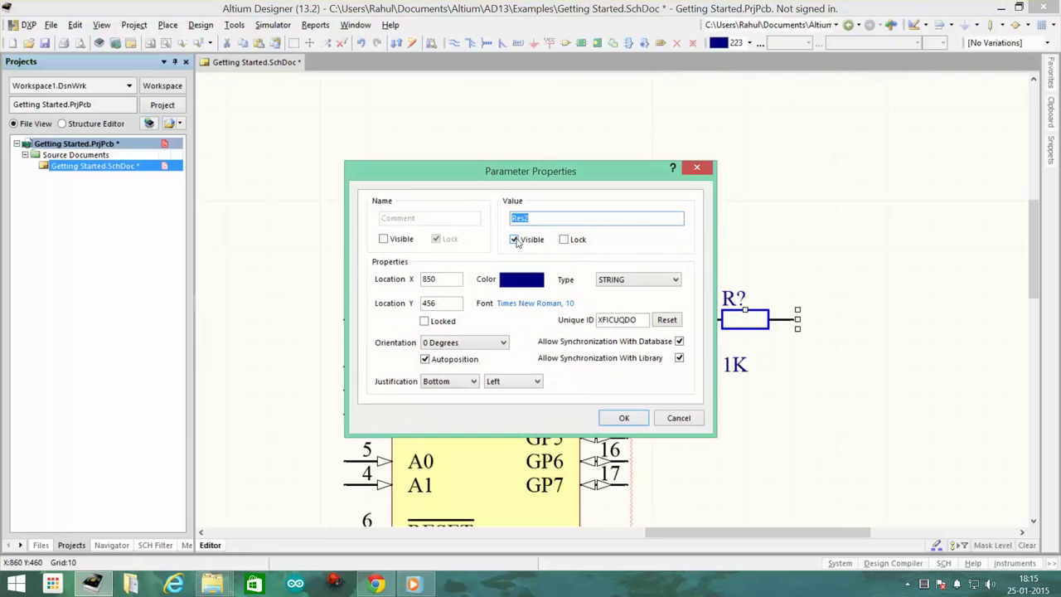
pyautogui.click(514, 240)
pyautogui.click(628, 416)
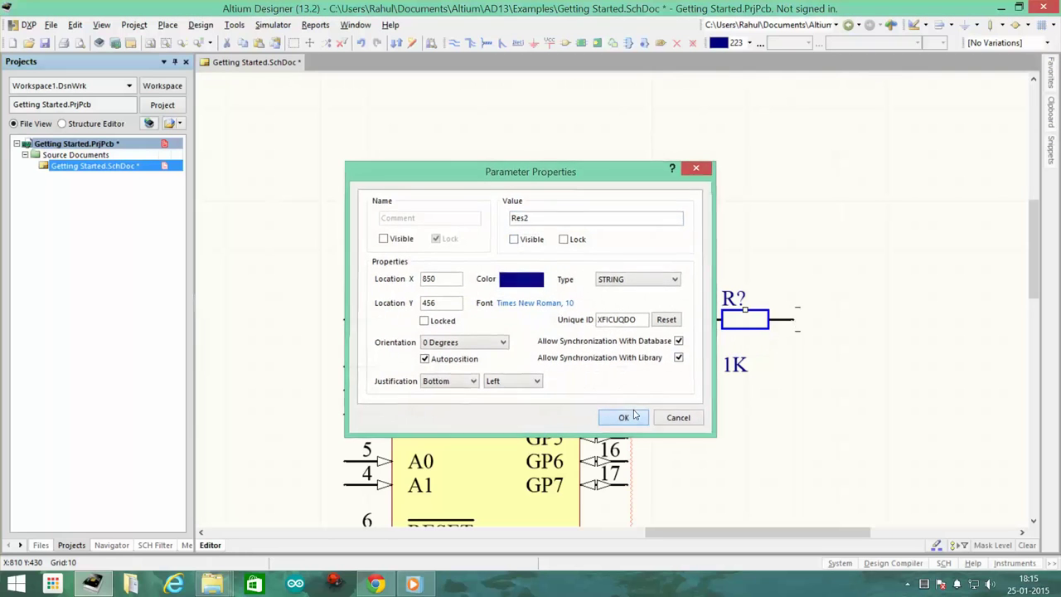
# Step: Move the 1K value to the resistor's right end and R? to its left end
pyautogui.click(775, 403)
pyautogui.moveTo(743, 370); pyautogui.dragTo(793, 297)
pyautogui.moveTo(723, 307); pyautogui.dragTo(697, 318)
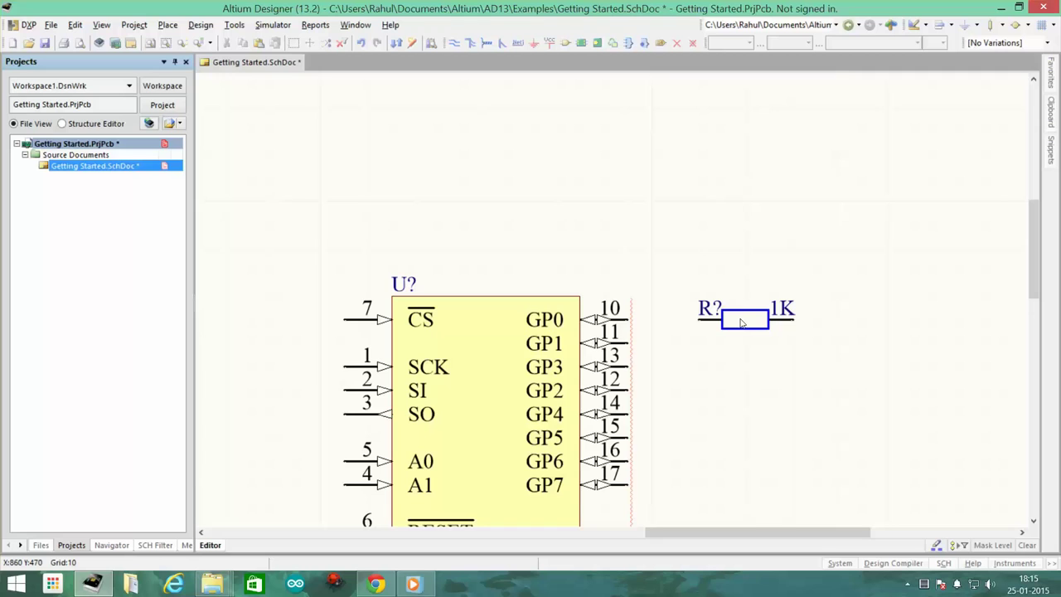
# Step: Paste seven copies of the 1K resistor below the original to make a column of eight
pyautogui.click(741, 323)
pyautogui.hotkey('ctrl', 'v')
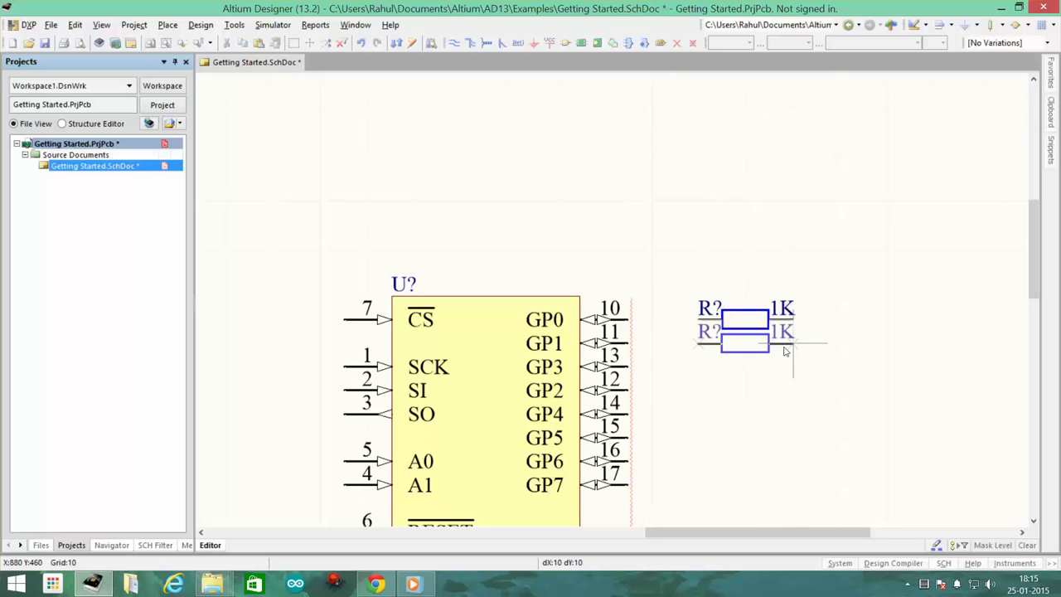
pyautogui.click(786, 346)
pyautogui.hotkey('ctrl', 'v')
pyautogui.click(793, 373)
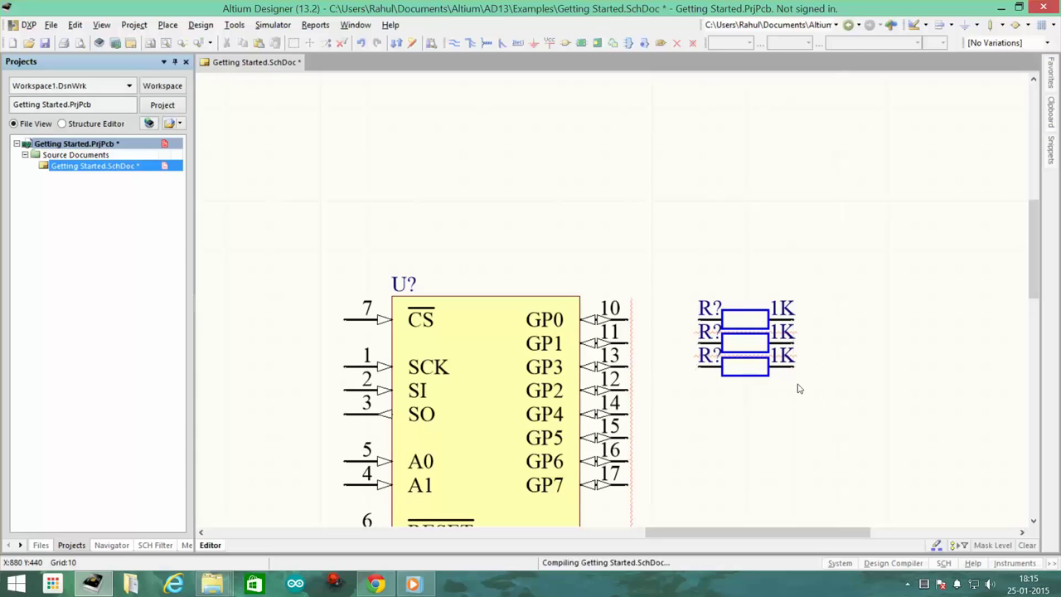
pyautogui.hotkey('ctrl', 'v')
pyautogui.click(800, 397)
pyautogui.hotkey('ctrl', 'v')
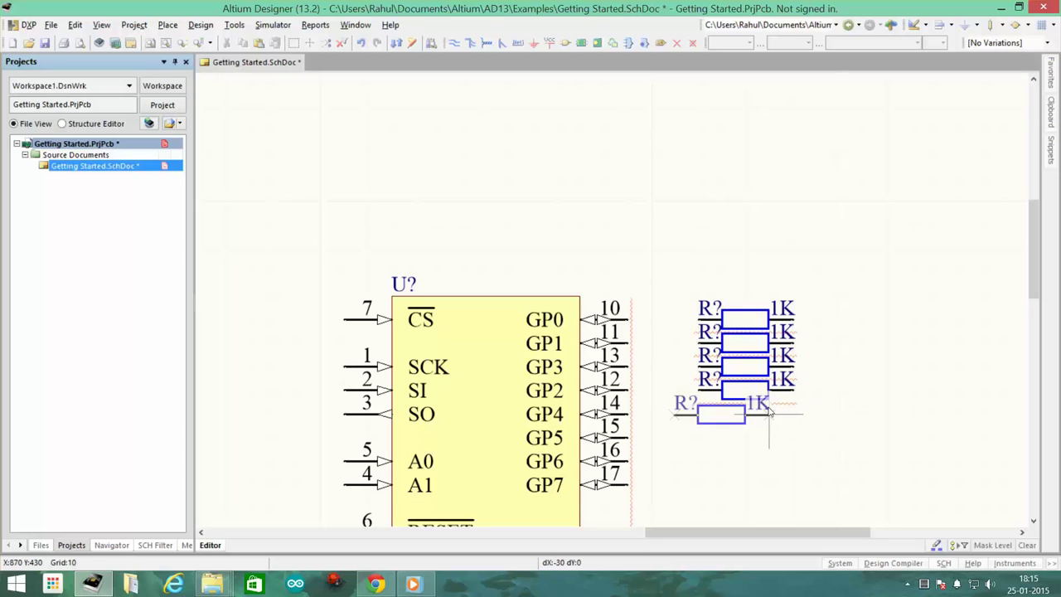
pyautogui.click(786, 408)
pyautogui.hotkey('ctrl', 'v')
pyautogui.click(795, 432)
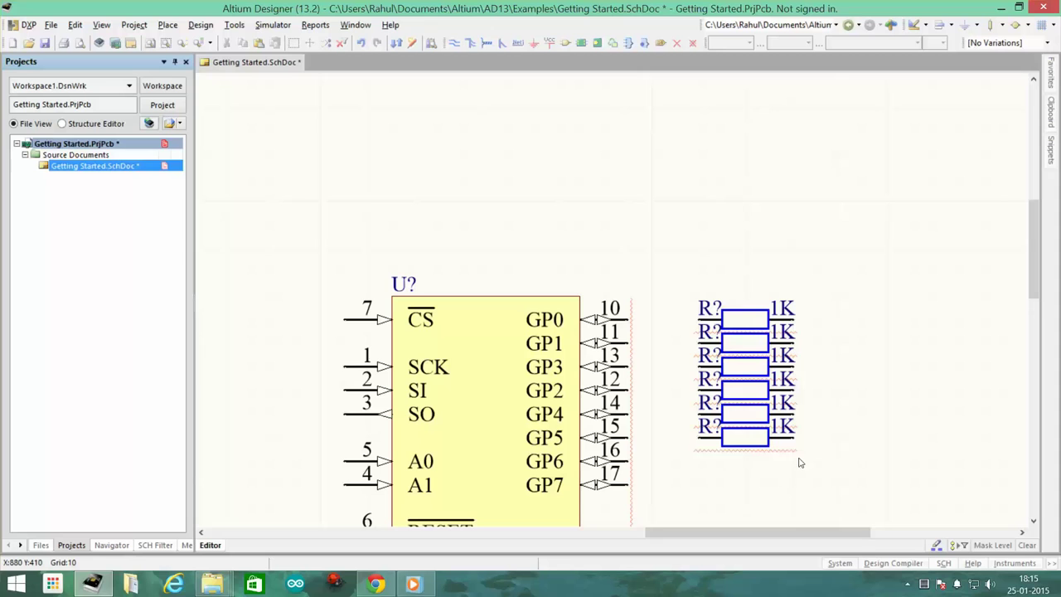
pyautogui.hotkey('ctrl', 'v')
pyautogui.click(791, 456)
pyautogui.hotkey('ctrl', 'v')
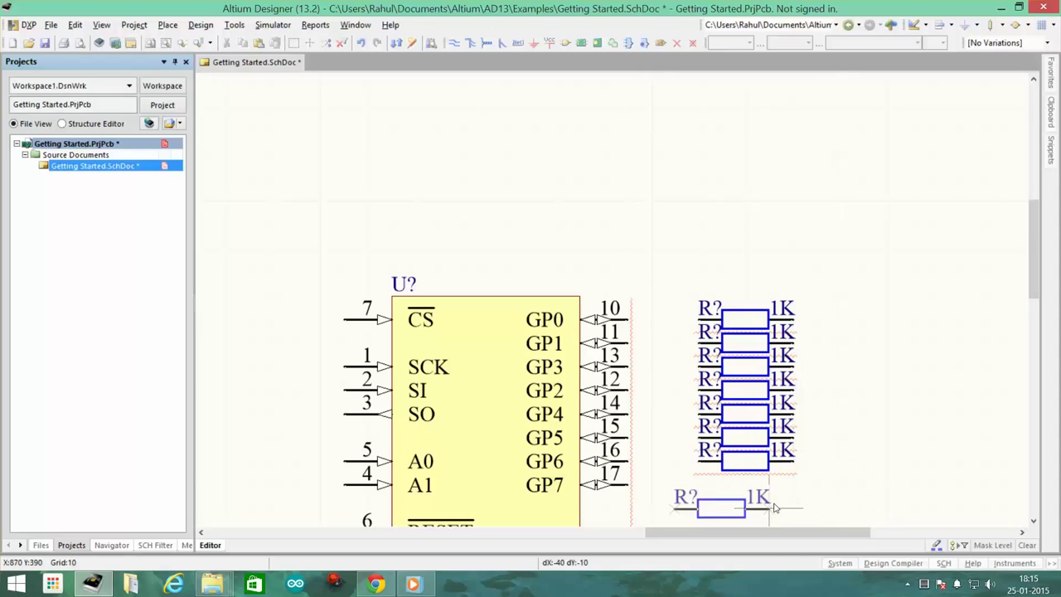
pyautogui.click(790, 491)
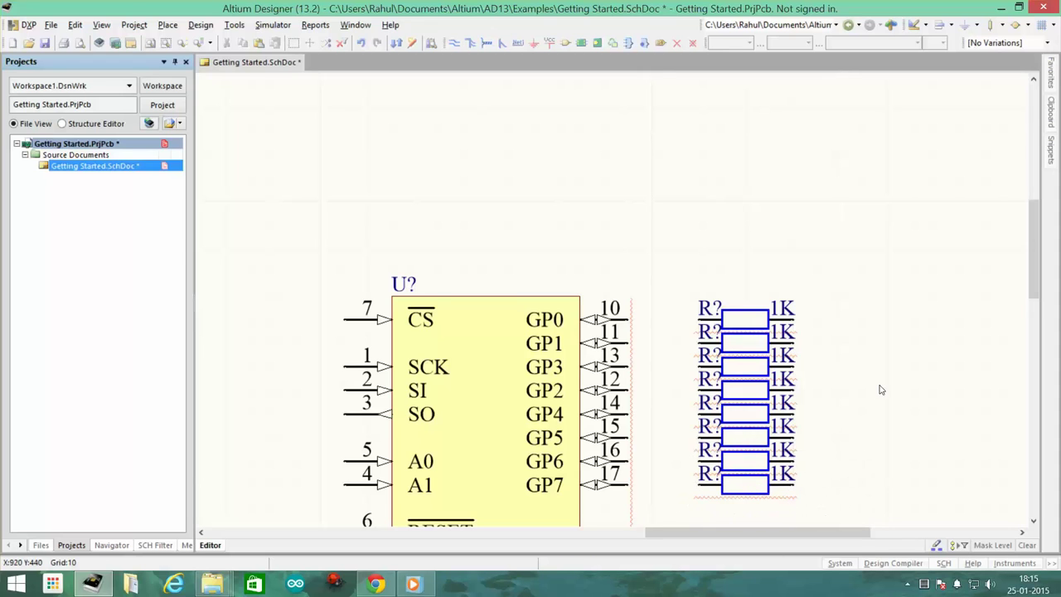
pyautogui.keyDown('ctrl'); pyautogui.scroll(-2, 760, 385); pyautogui.keyUp('ctrl')
pyautogui.keyDown('ctrl'); pyautogui.scroll(-1, 749, 388); pyautogui.keyUp('ctrl')
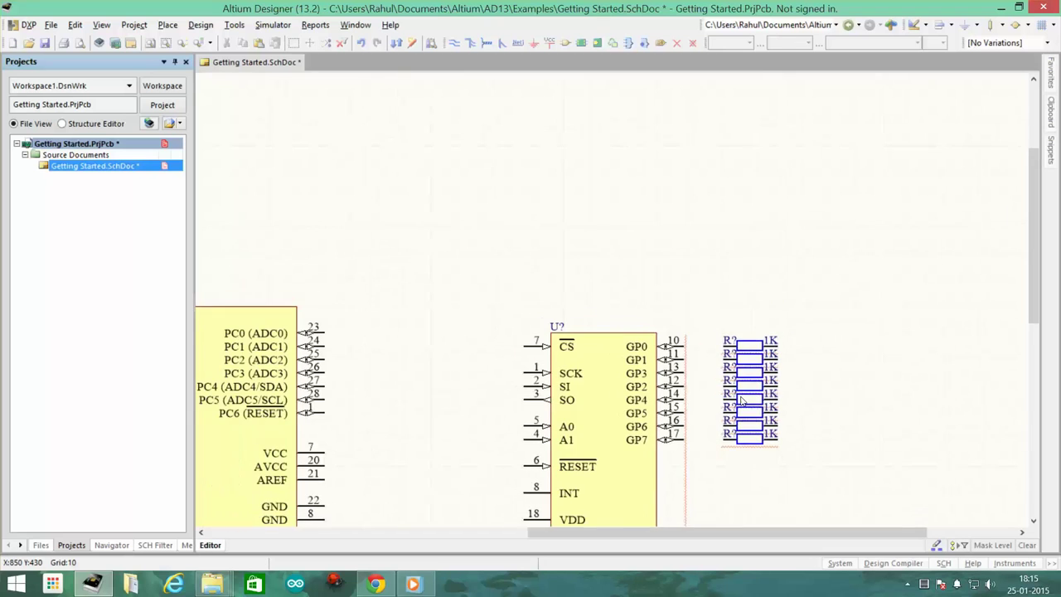
pyautogui.keyDown('ctrl'); pyautogui.scroll(3, 779, 262); pyautogui.keyUp('ctrl')
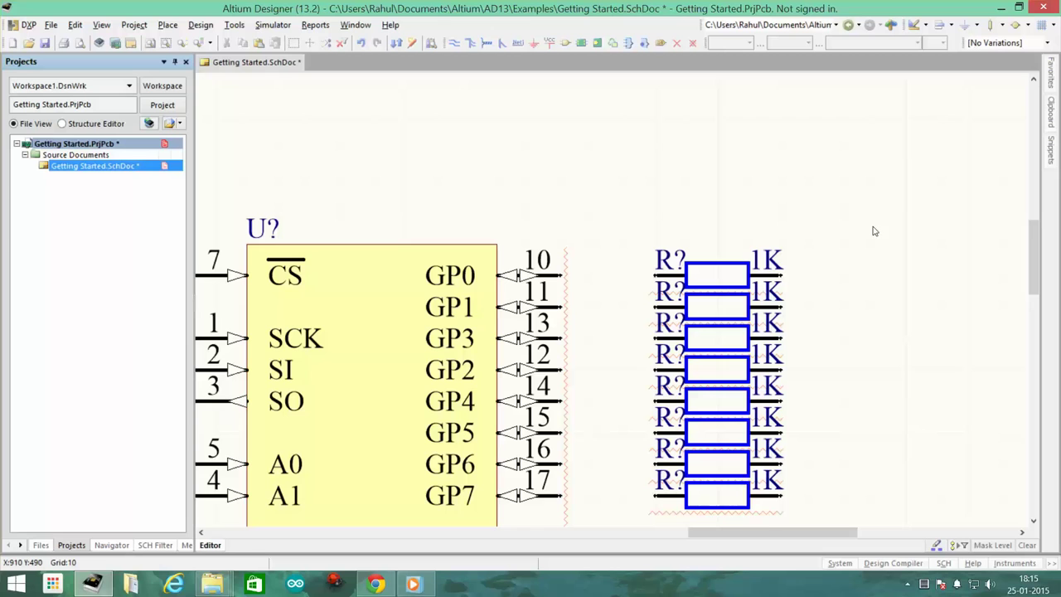
pyautogui.doubleClick(769, 261)
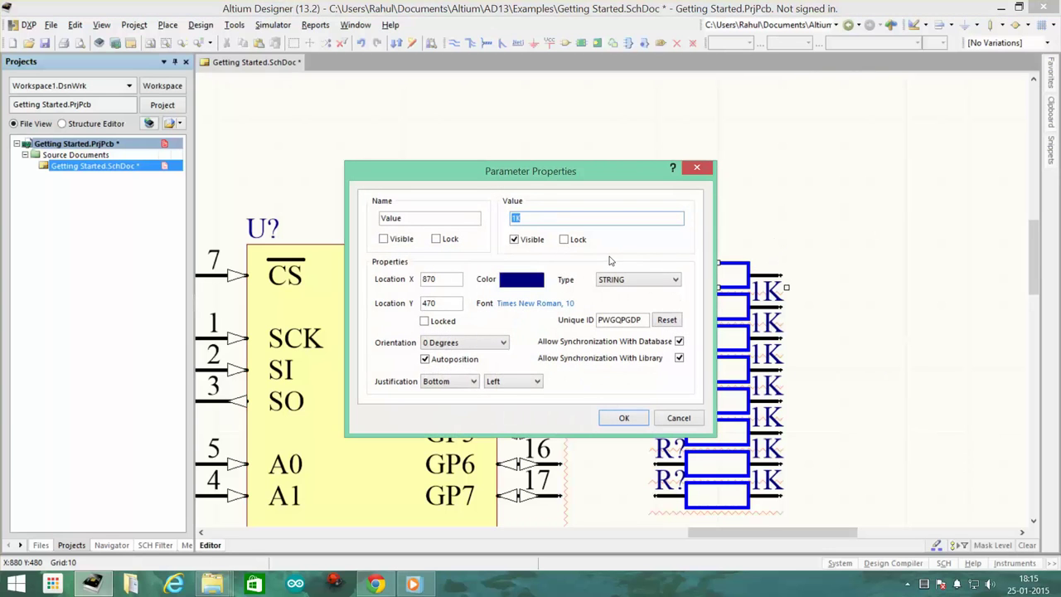
pyautogui.click(696, 169)
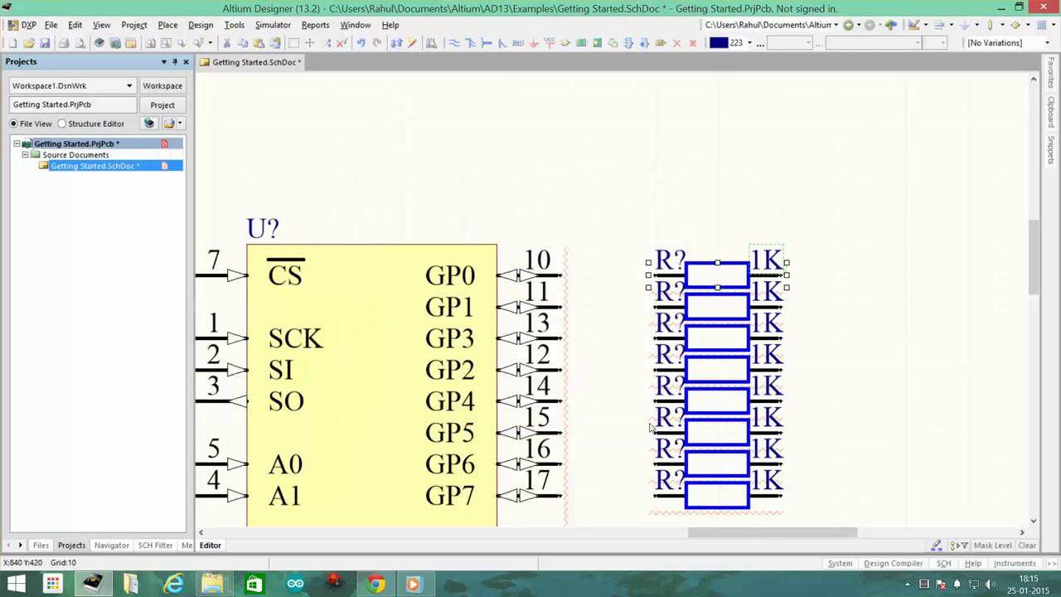
pyautogui.keyDown('ctrl'); pyautogui.scroll(-4, 650, 427); pyautogui.keyUp('ctrl')
pyautogui.moveTo(663, 532); pyautogui.dragTo(598, 530)
pyautogui.keyDown('ctrl'); pyautogui.scroll(-2, 628, 354); pyautogui.keyUp('ctrl')
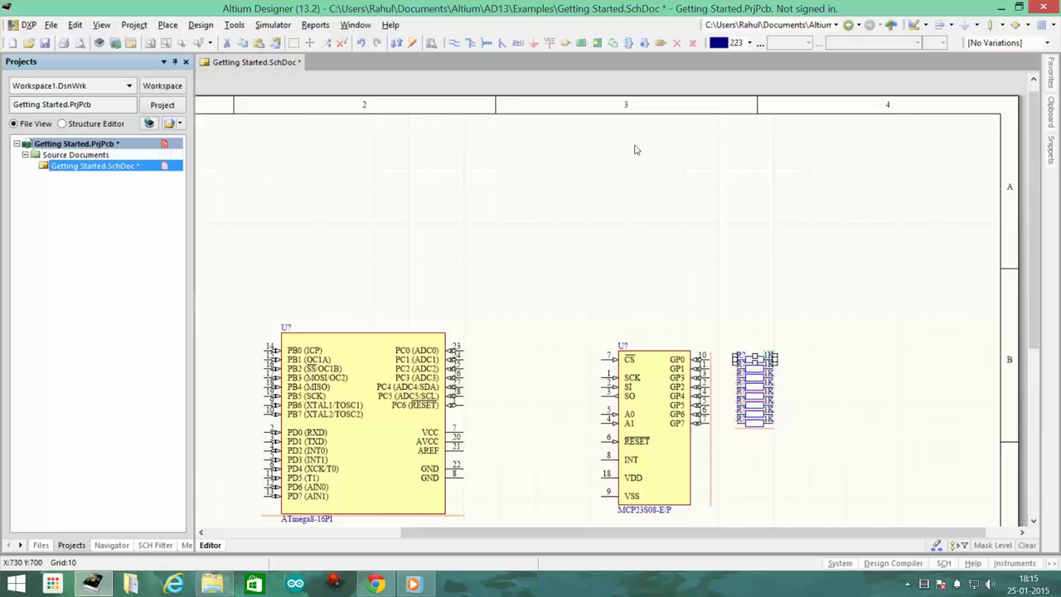
# Step: Choose LED0 from Miscellaneous Devices.IntLib in the Place Part browser and accept it
pyautogui.click(567, 43)
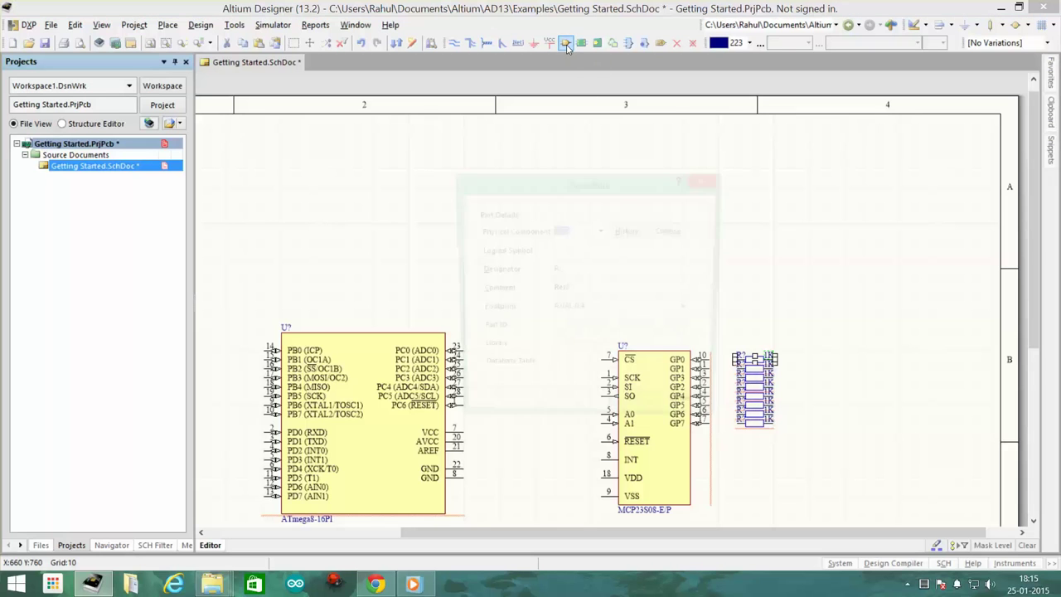
pyautogui.click(673, 233)
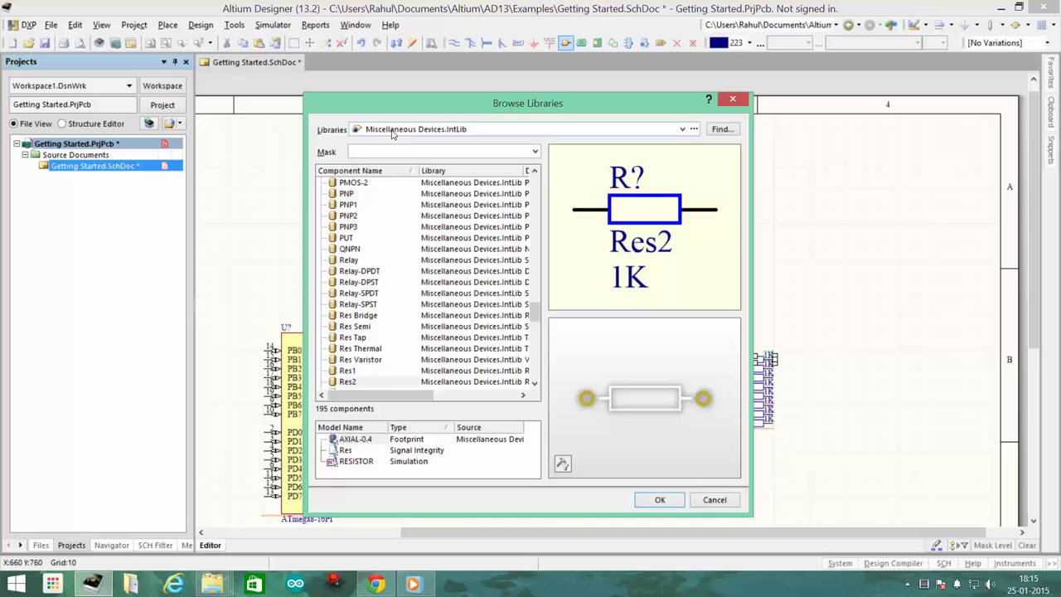
pyautogui.click(365, 327)
pyautogui.scroll(-5, 368, 330)
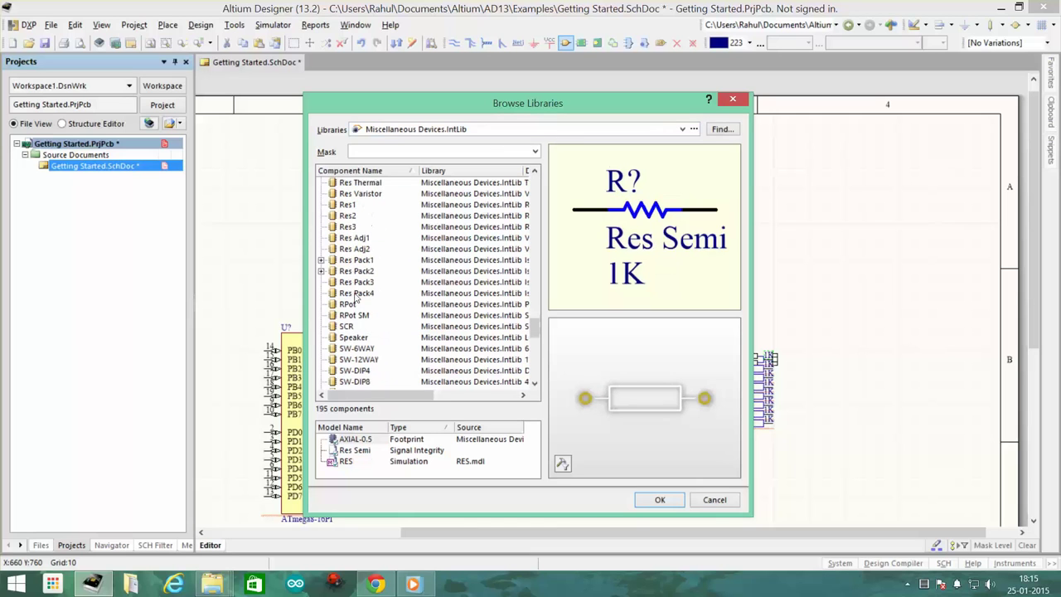
pyautogui.scroll(-15, 356, 299)
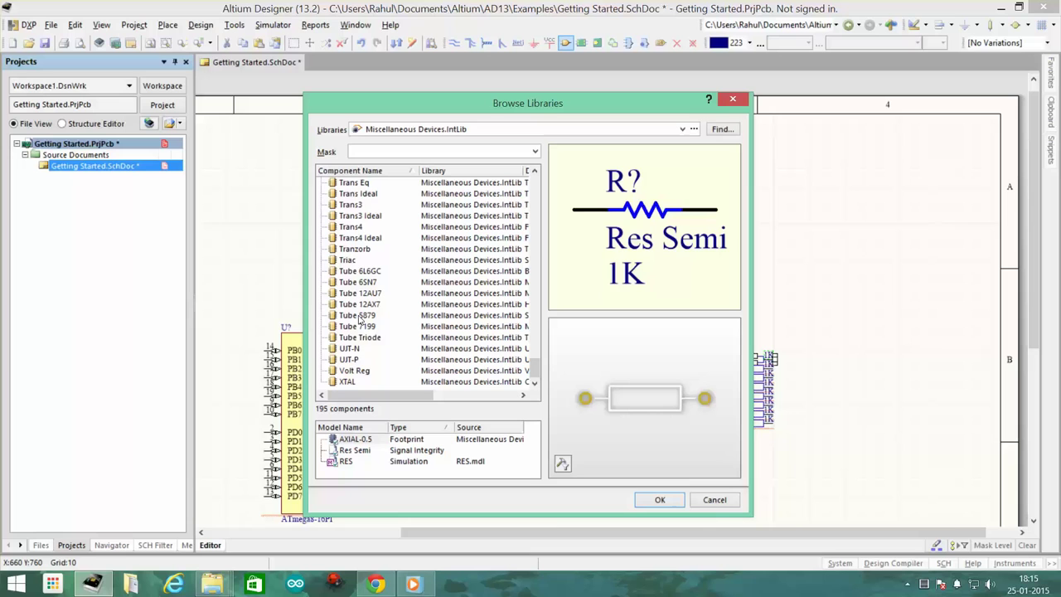
pyautogui.scroll(9, 360, 320)
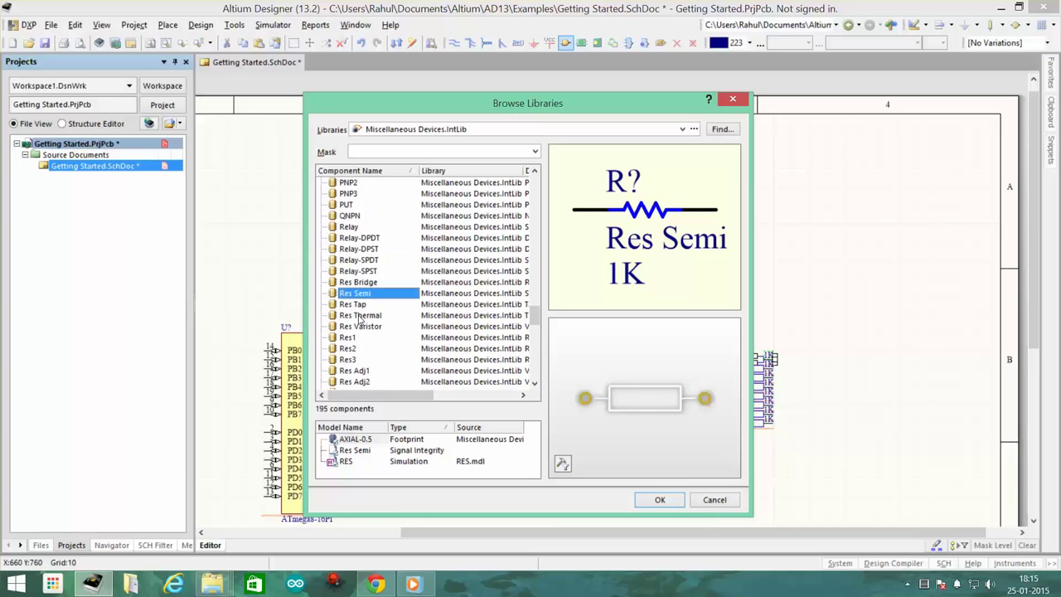
pyautogui.scroll(10, 360, 320)
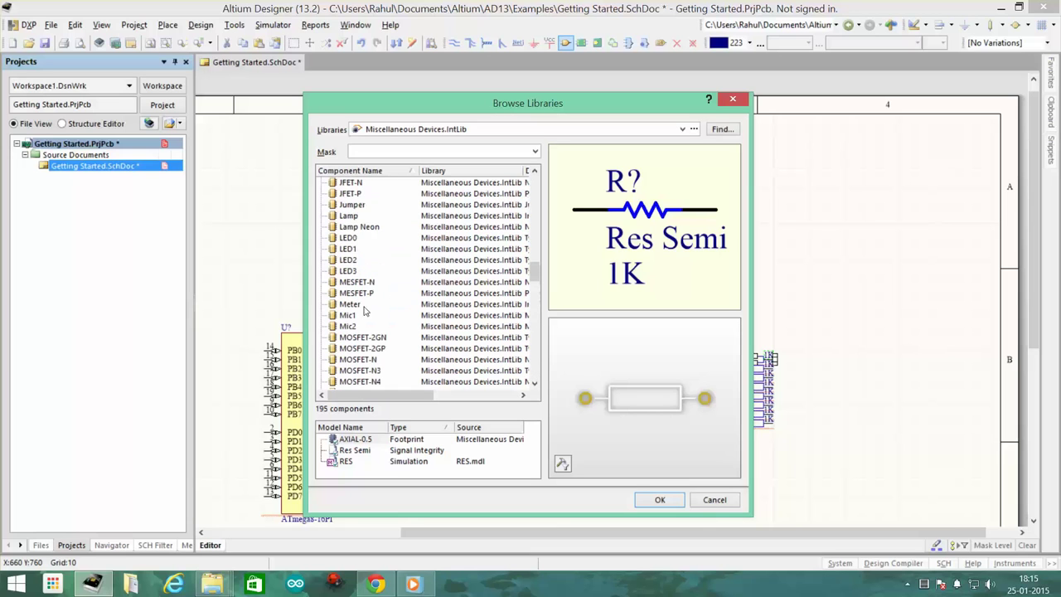
pyautogui.scroll(1, 363, 308)
pyautogui.click(353, 272)
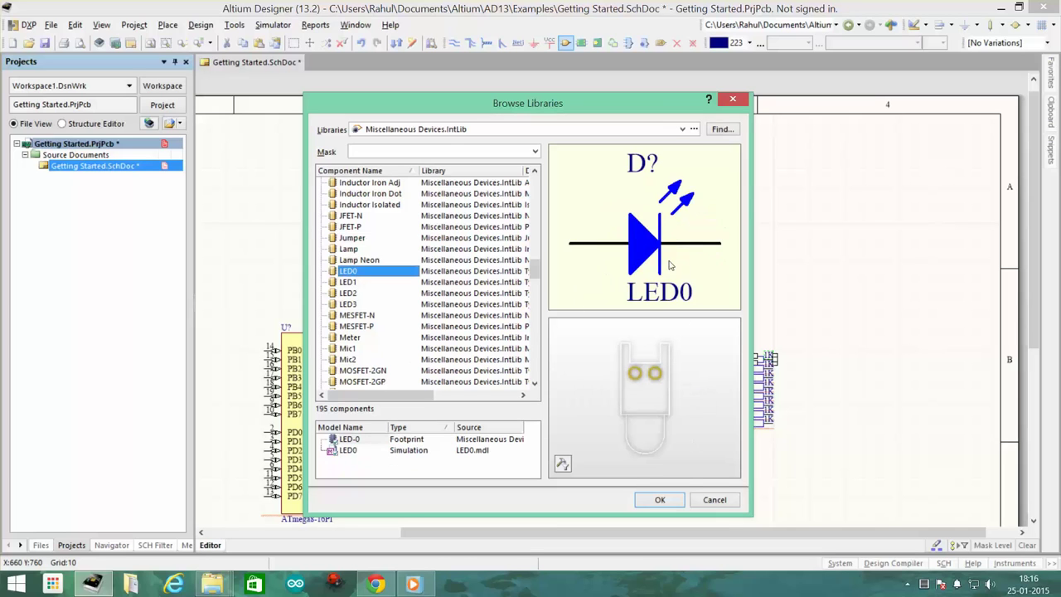
pyautogui.click(654, 502)
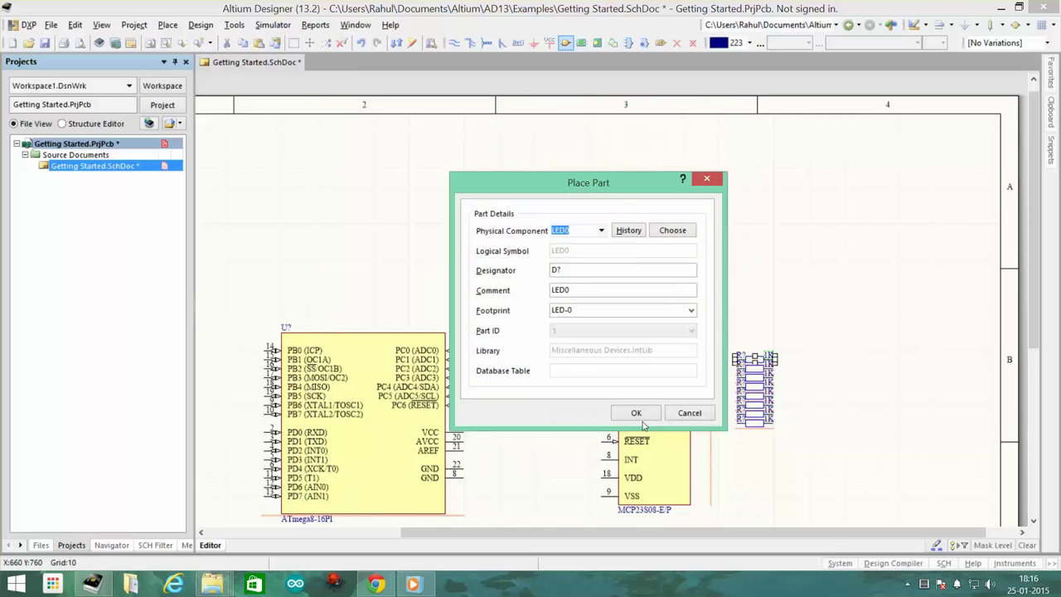
pyautogui.click(641, 418)
# Step: Drop one LED0 diode right of the resistors and close the placement dialog
pyautogui.keyDown('ctrl'); pyautogui.scroll(2, 841, 360); pyautogui.keyUp('ctrl')
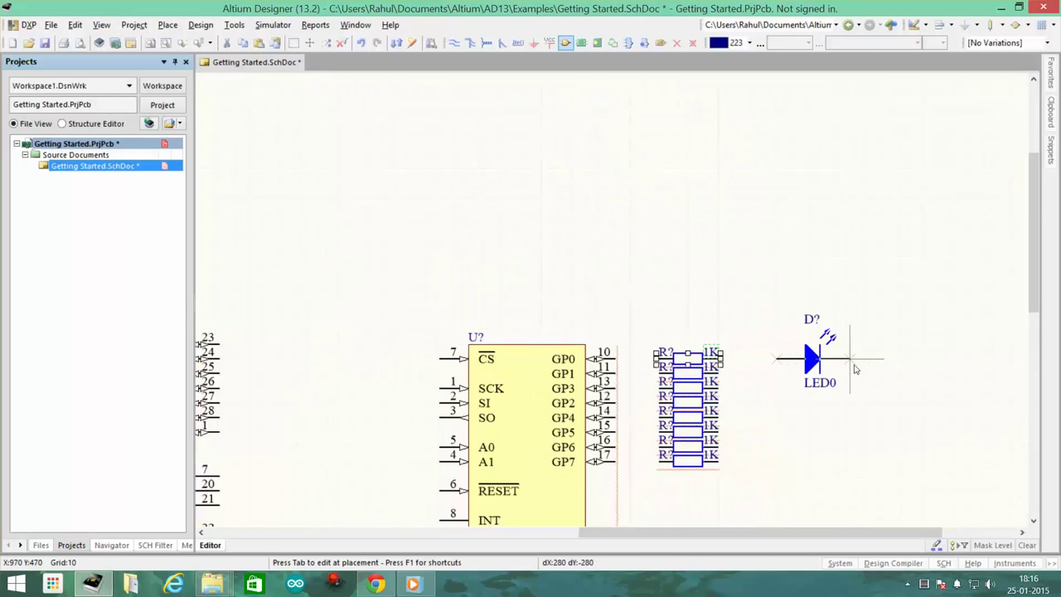
pyautogui.keyDown('ctrl'); pyautogui.scroll(1, 855, 368); pyautogui.keyUp('ctrl')
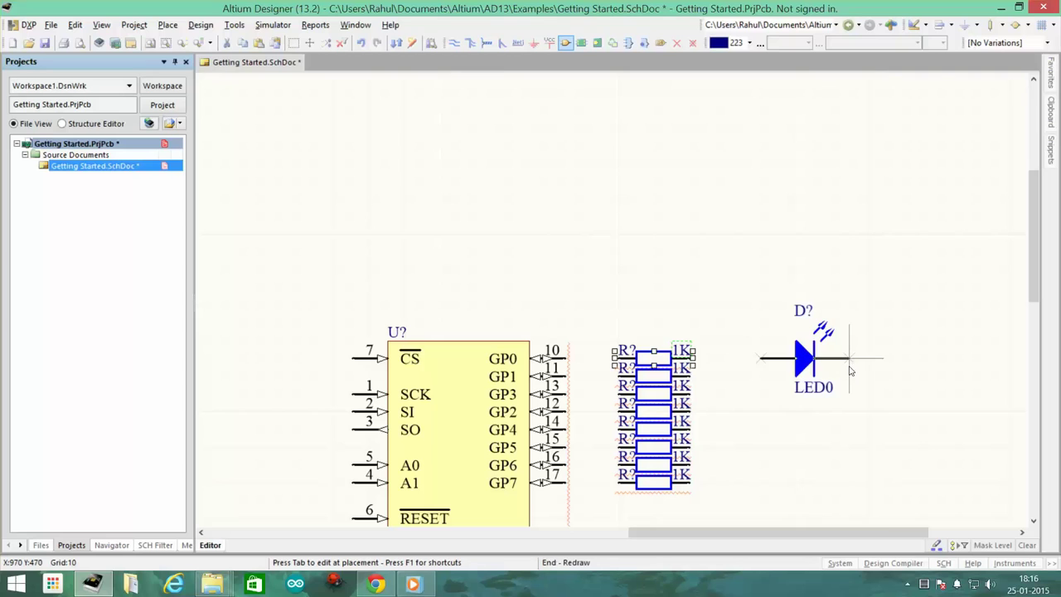
pyautogui.click(850, 370)
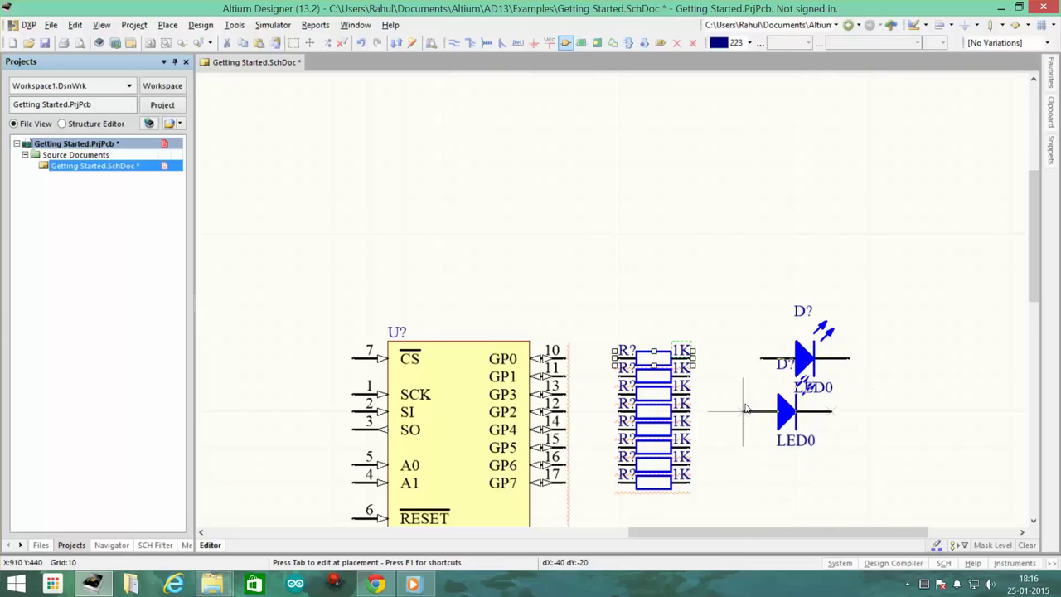
pyautogui.rightClick(760, 376)
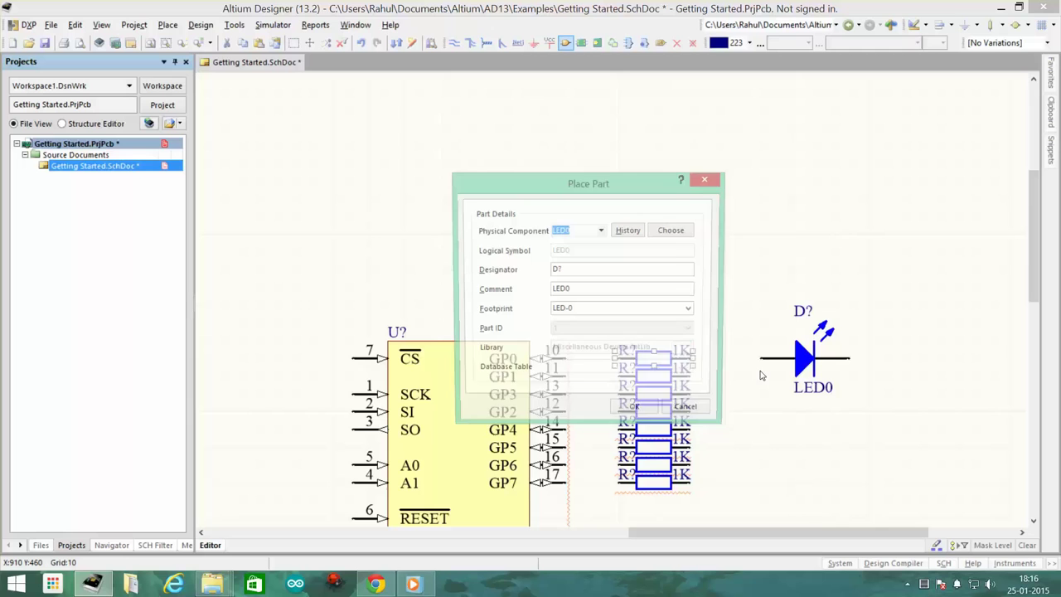
pyautogui.click(704, 179)
# Step: Drag the diode to the upper right above the resistors and select its LED0 comment
pyautogui.keyDown('ctrl'); pyautogui.scroll(-1, 814, 390); pyautogui.keyUp('ctrl')
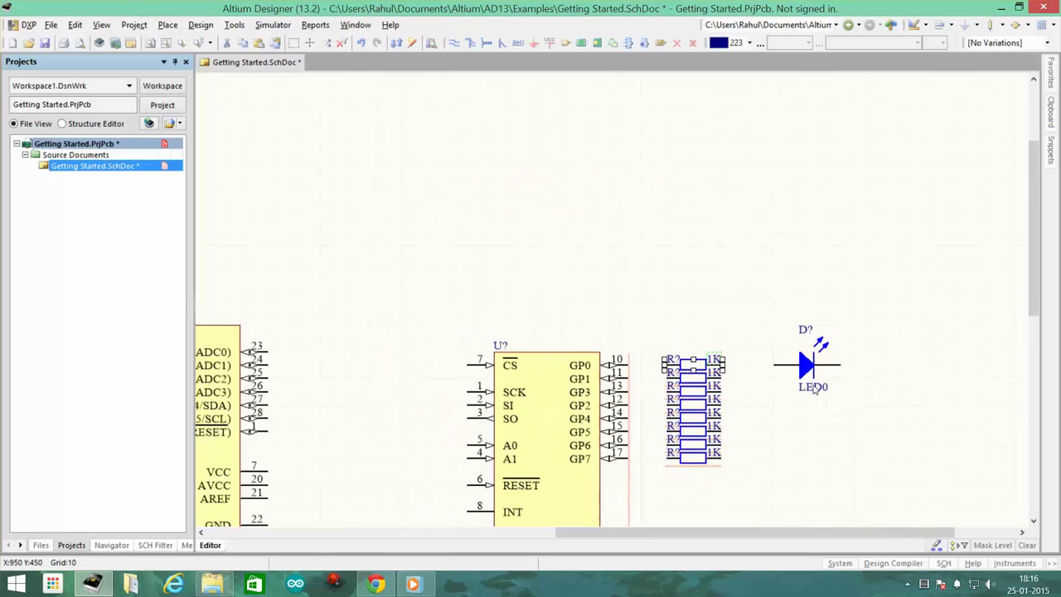
pyautogui.moveTo(777, 531); pyautogui.dragTo(736, 527)
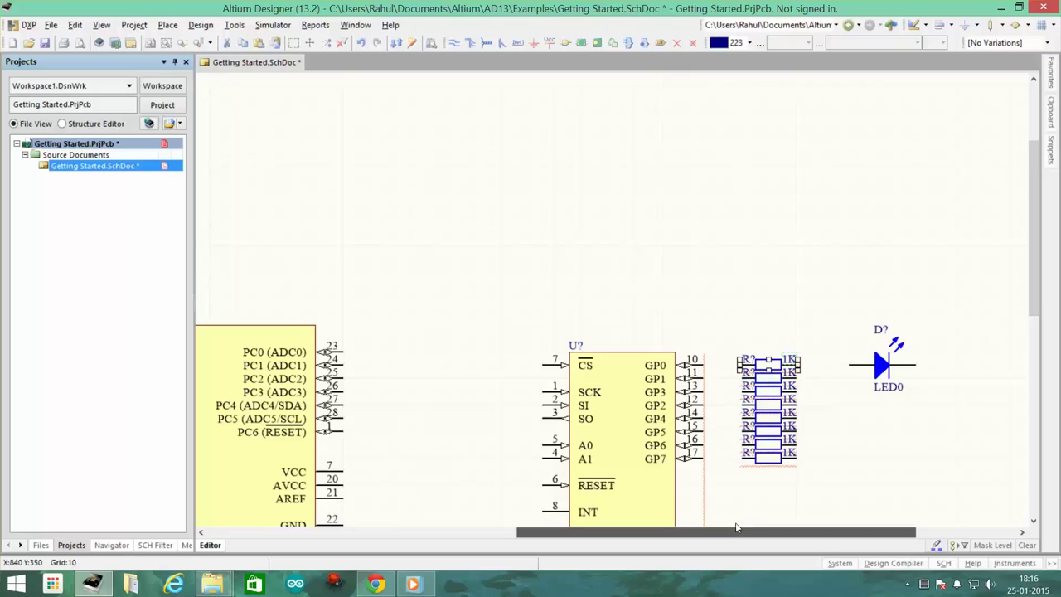
pyautogui.moveTo(885, 369); pyautogui.dragTo(895, 111)
pyautogui.click(854, 120)
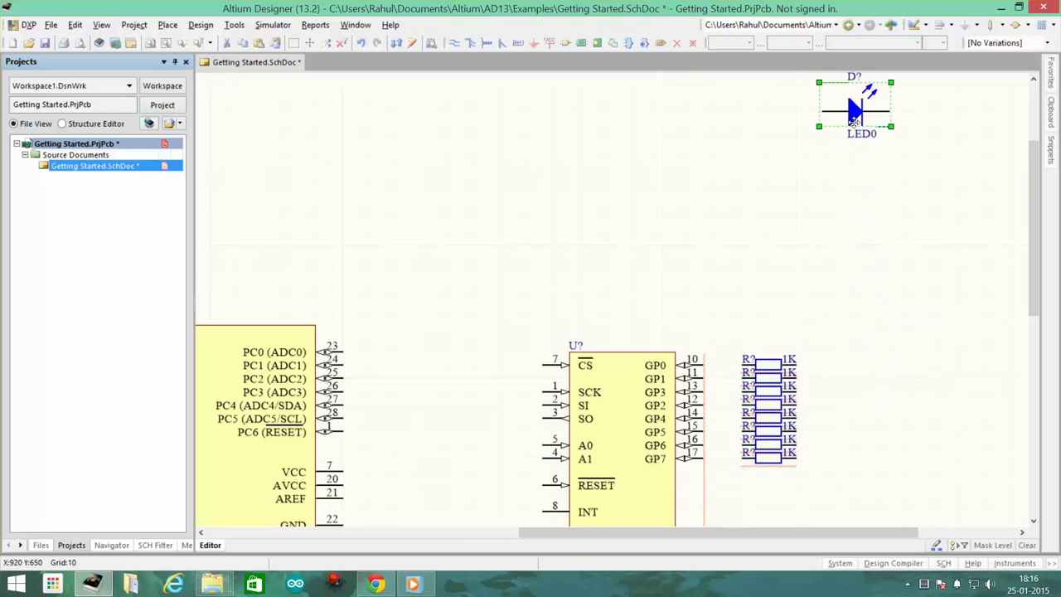
pyautogui.click(868, 137)
pyautogui.click(869, 135)
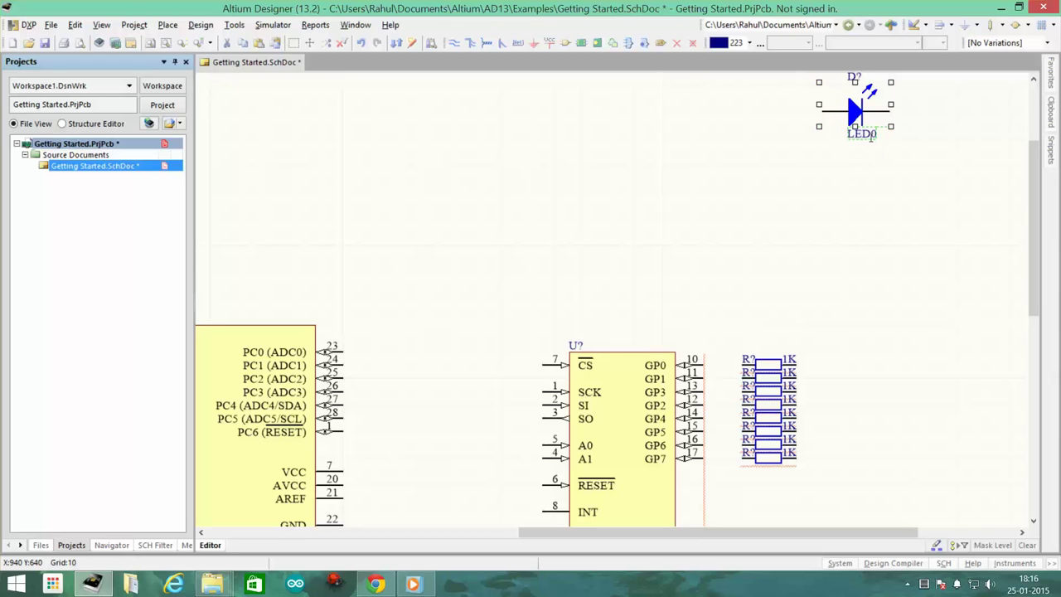
# Step: Hide the LED0 comment and move the D? label to the diode's left end
pyautogui.doubleClick(870, 135)
pyautogui.click(513, 239)
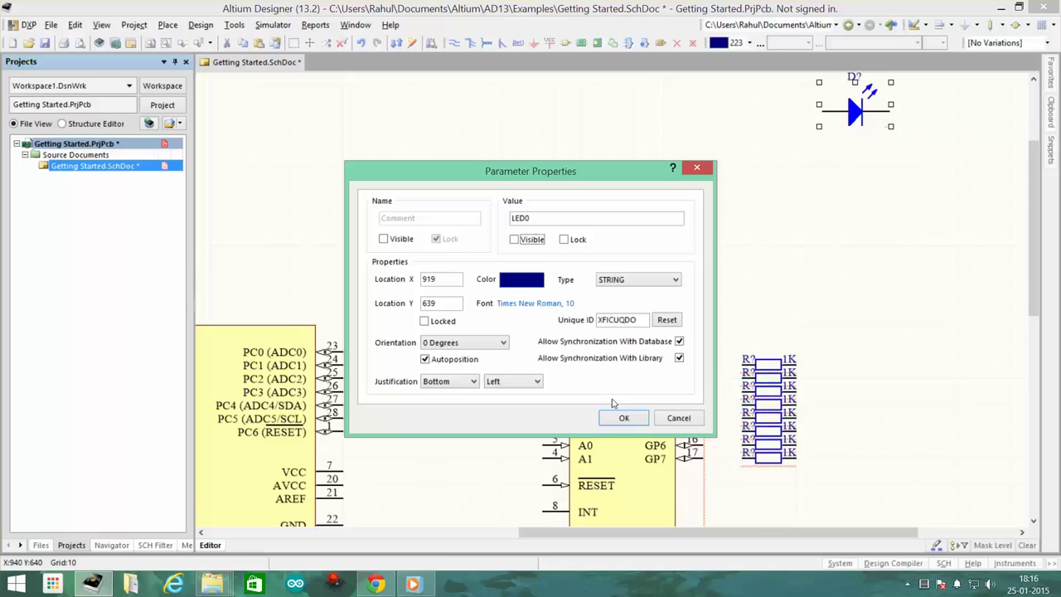
pyautogui.click(623, 418)
pyautogui.scroll(3, 866, 171)
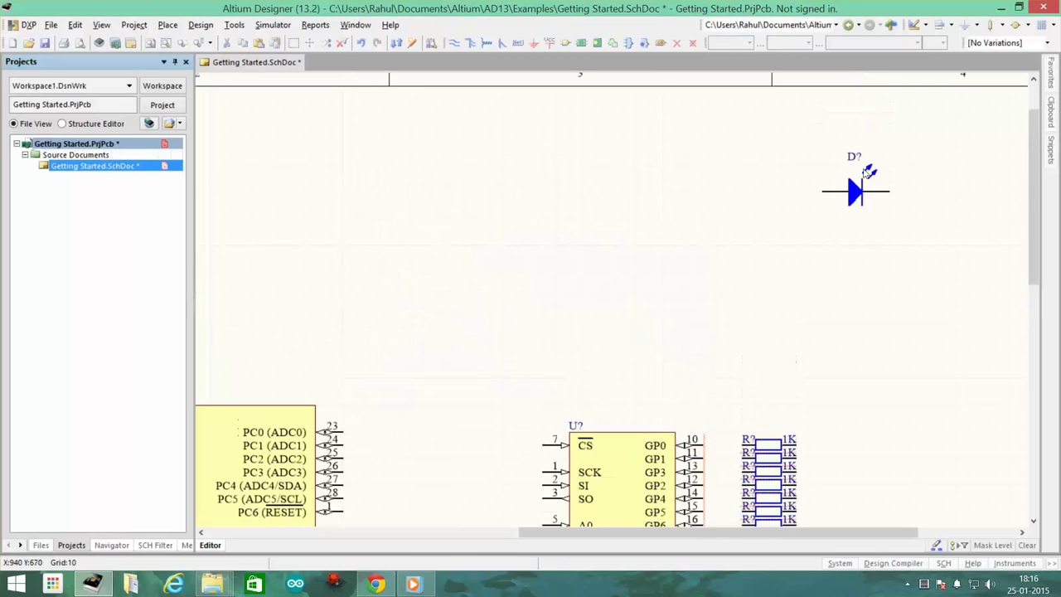
pyautogui.moveTo(848, 164); pyautogui.dragTo(850, 193)
# Step: Duplicate the diode with Ctrl+R into a vertical column of eight LEDs
pyautogui.click(853, 197)
pyautogui.hotkey('ctrl', 'r')
pyautogui.click(822, 232)
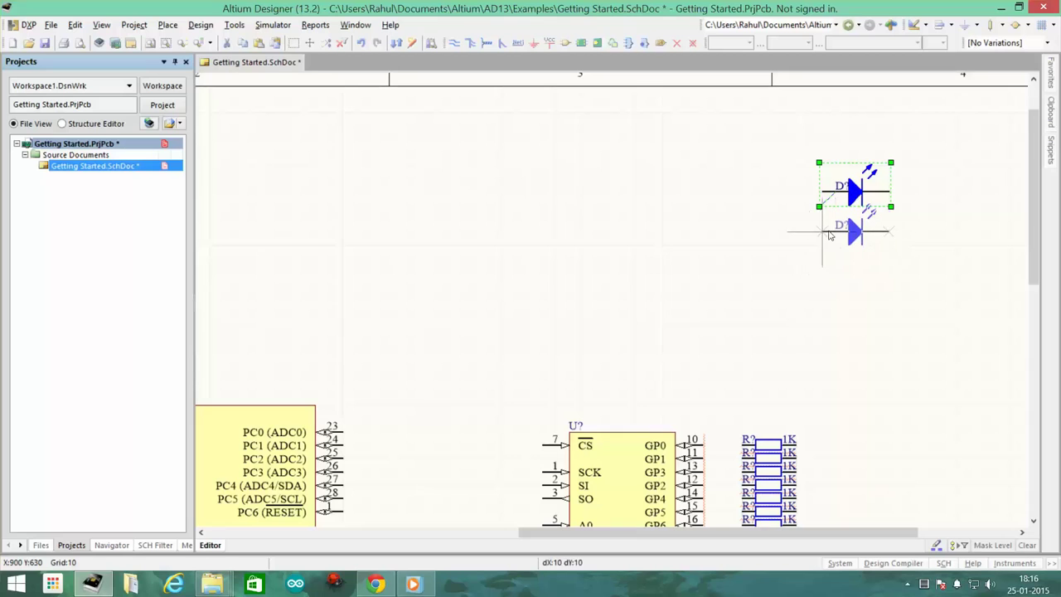
pyautogui.click(826, 276)
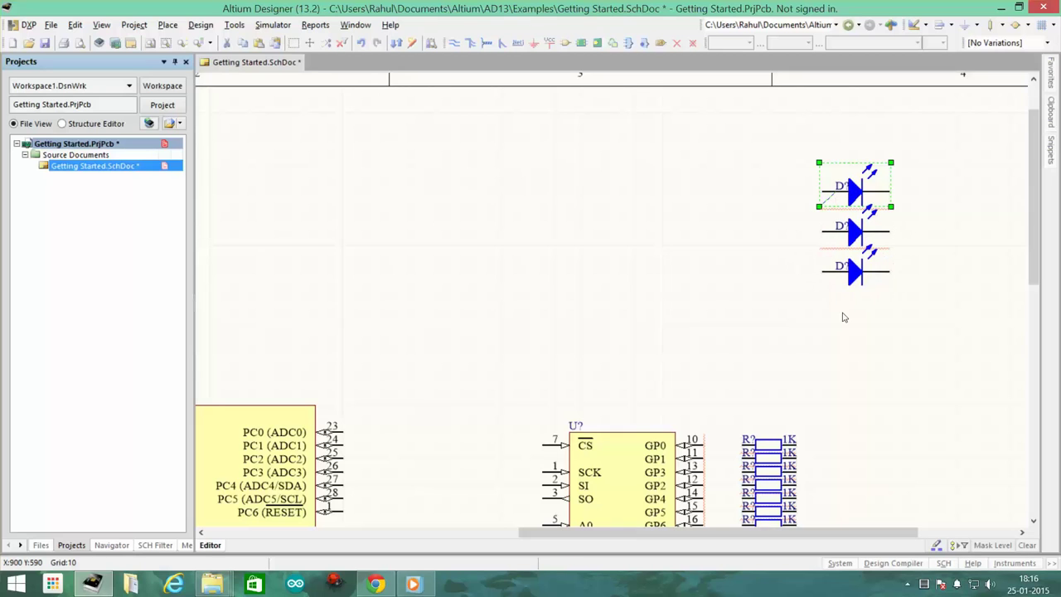
pyautogui.click(826, 315)
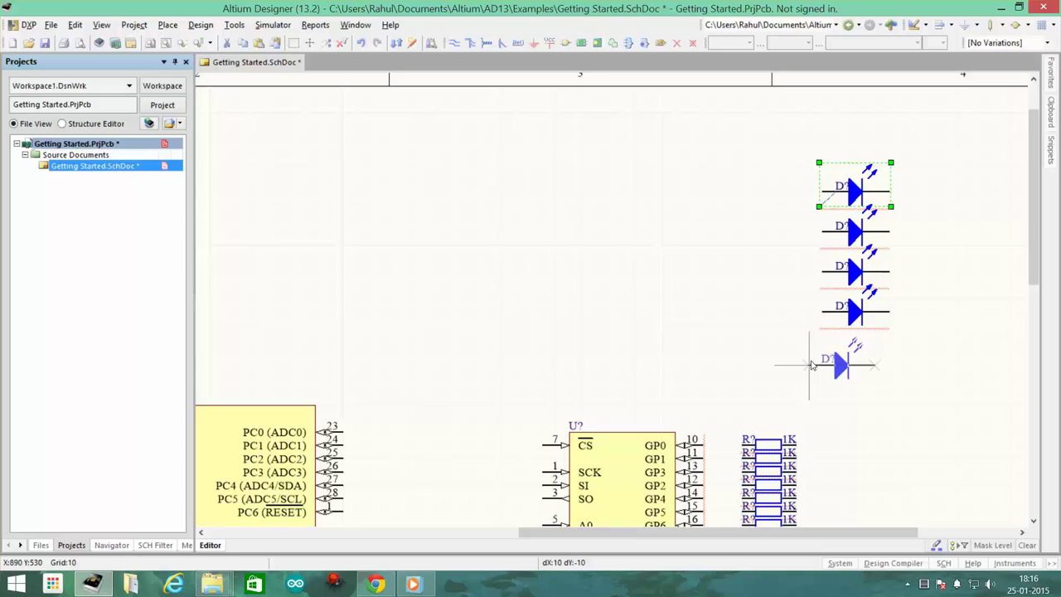
pyautogui.click(827, 355)
pyautogui.press('Escape')
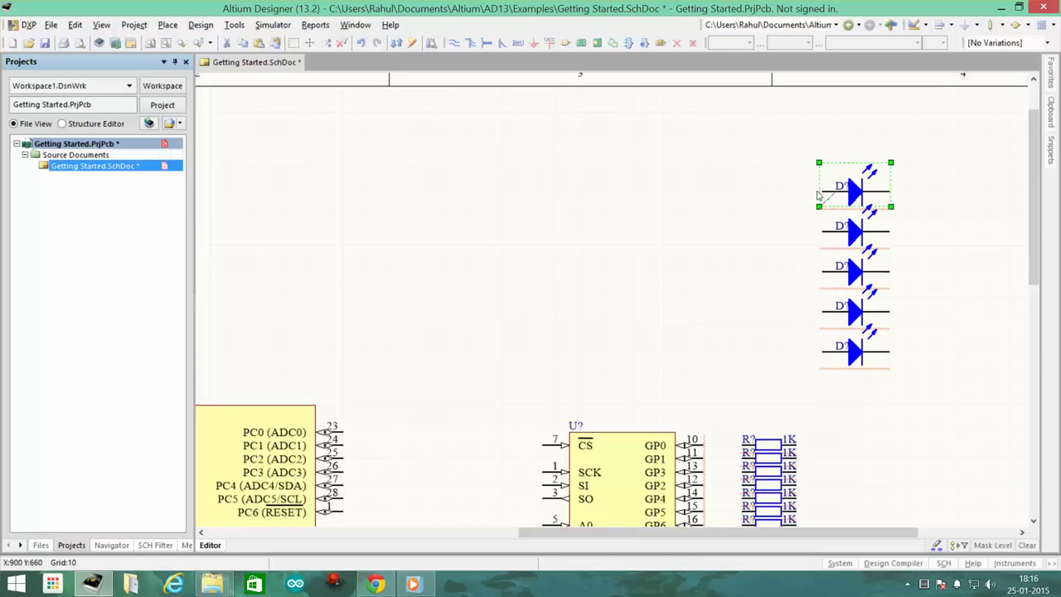
pyautogui.hotkey('ctrl', 'r')
pyautogui.click(822, 152)
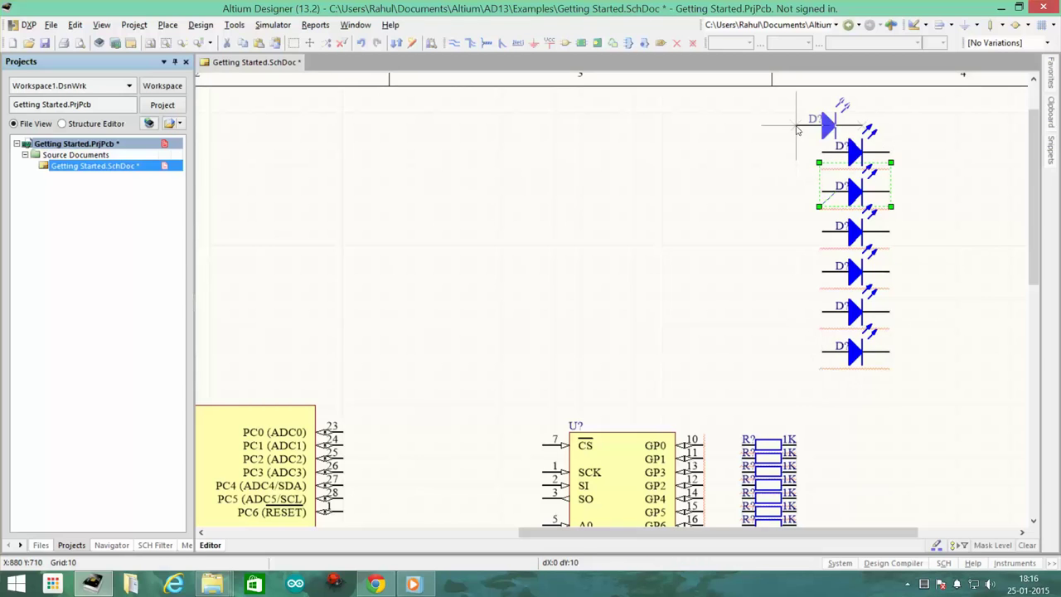
pyautogui.click(822, 112)
pyautogui.press('Escape')
pyautogui.hotkey('ctrl', 'r')
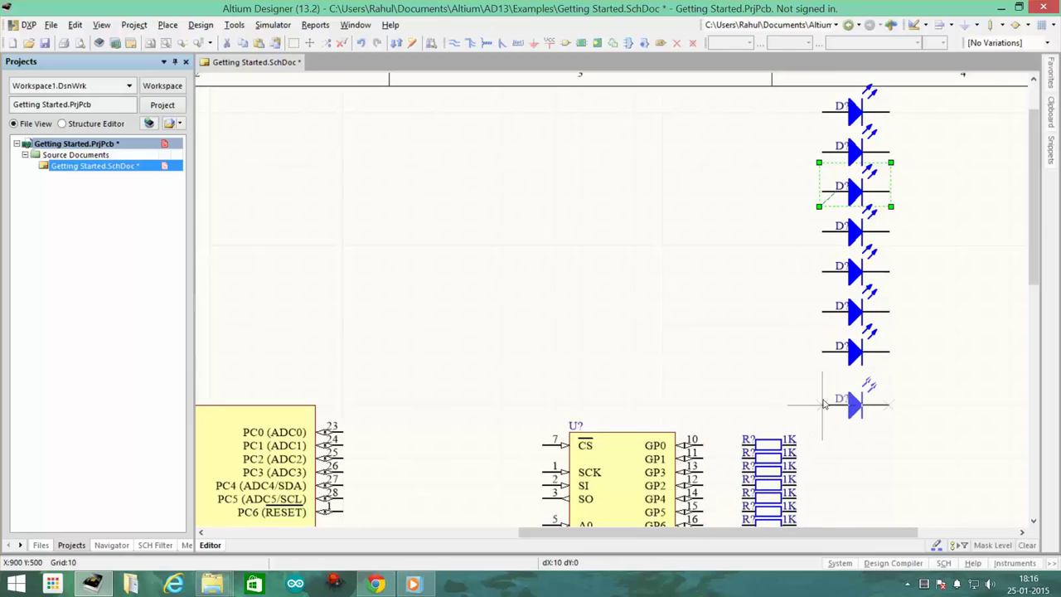
pyautogui.click(822, 391)
pyautogui.press('Escape')
pyautogui.keyDown('ctrl'); pyautogui.scroll(-2, 809, 355); pyautogui.keyUp('ctrl')
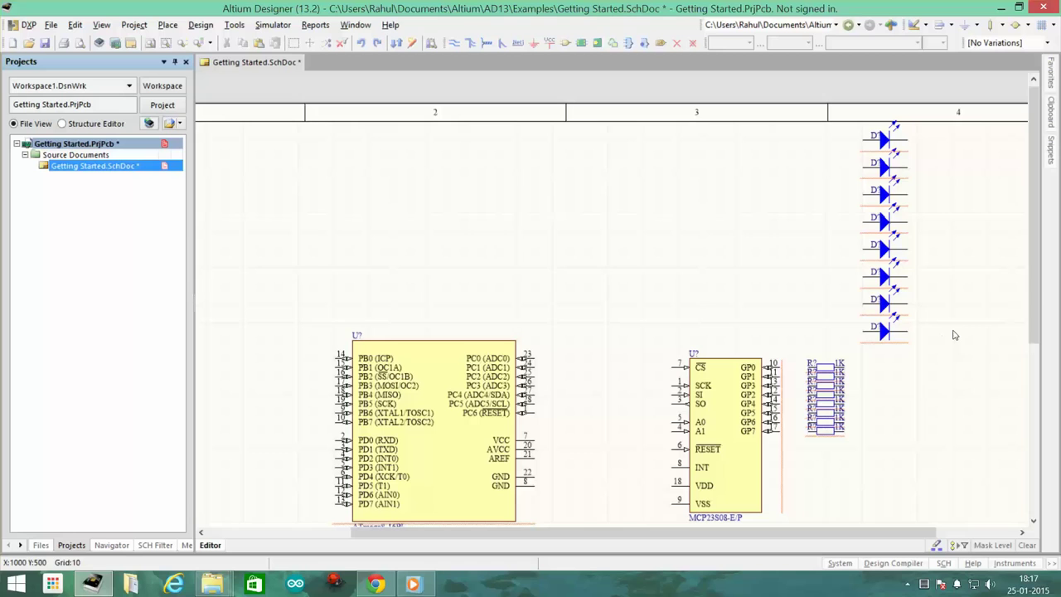
# Step: Box-select the eight LEDs and drag the column to the sheet's left side
pyautogui.moveTo(952, 363); pyautogui.dragTo(841, 119)
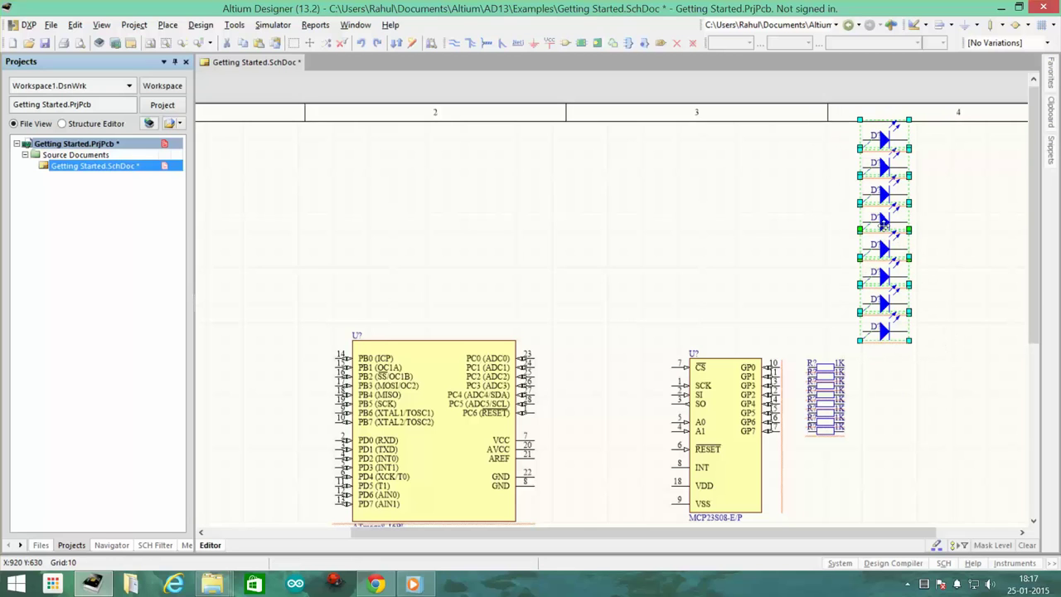
pyautogui.moveTo(883, 222); pyautogui.dragTo(338, 383)
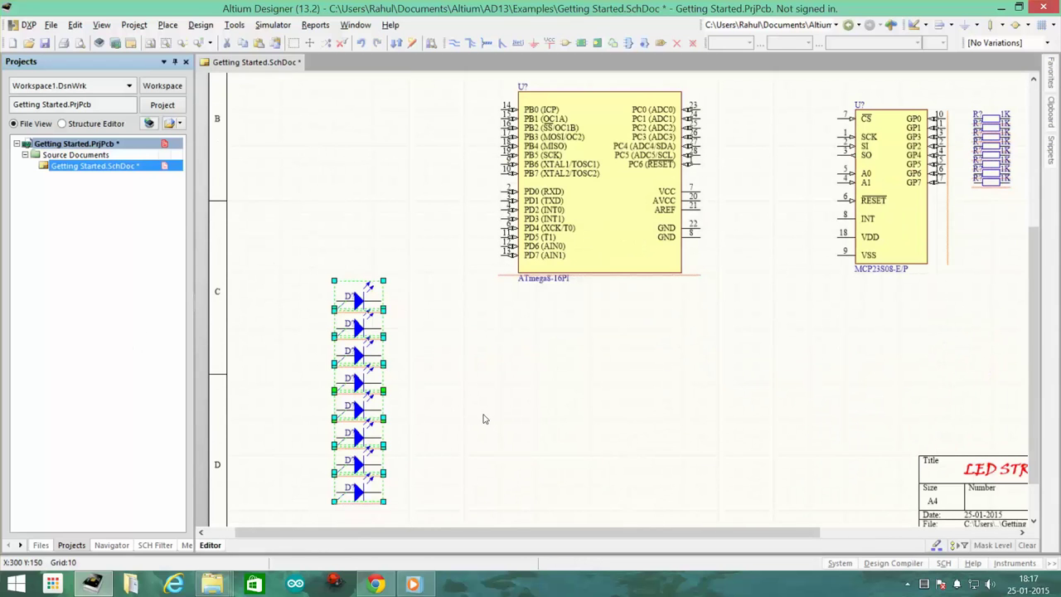
pyautogui.click(472, 423)
# Step: Reselect the LED column and nudge it up into its final spot below-left of the ATmega8
pyautogui.scroll(-2, 463, 337)
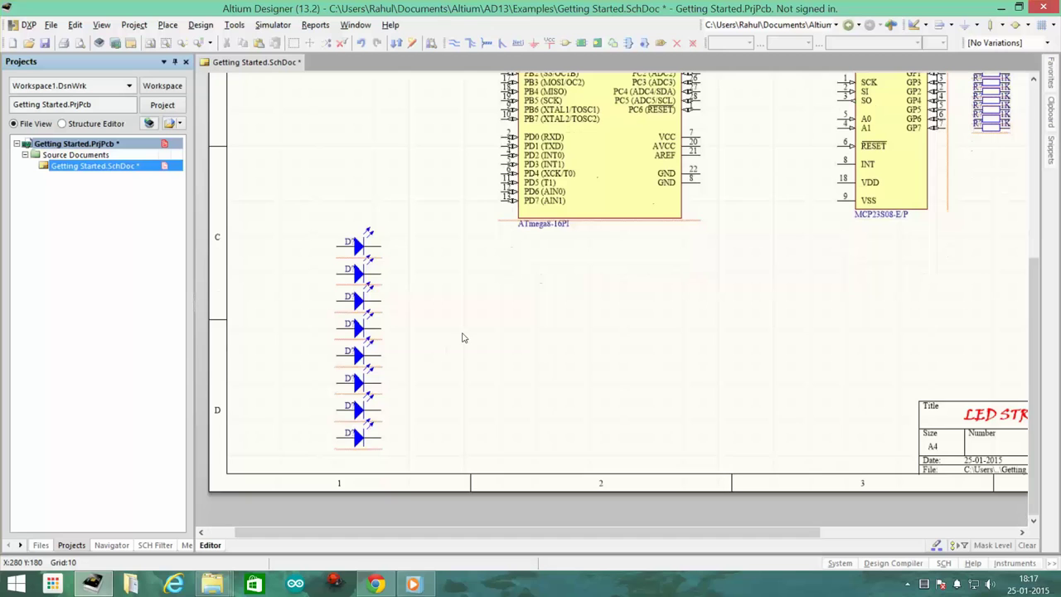
pyautogui.moveTo(290, 181); pyautogui.dragTo(446, 473)
pyautogui.moveTo(355, 274); pyautogui.dragTo(363, 253)
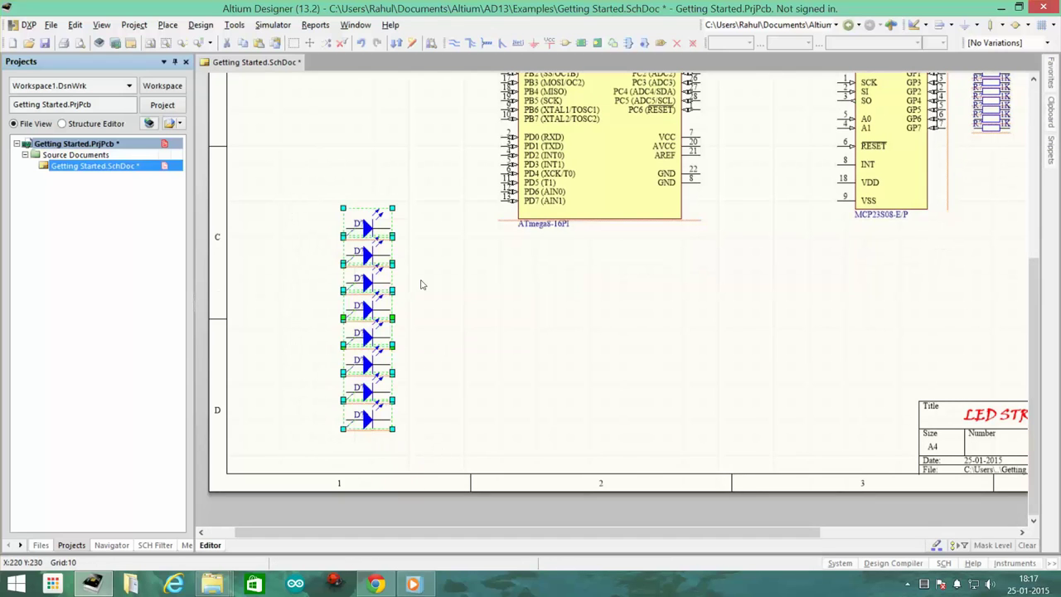
pyautogui.click(421, 285)
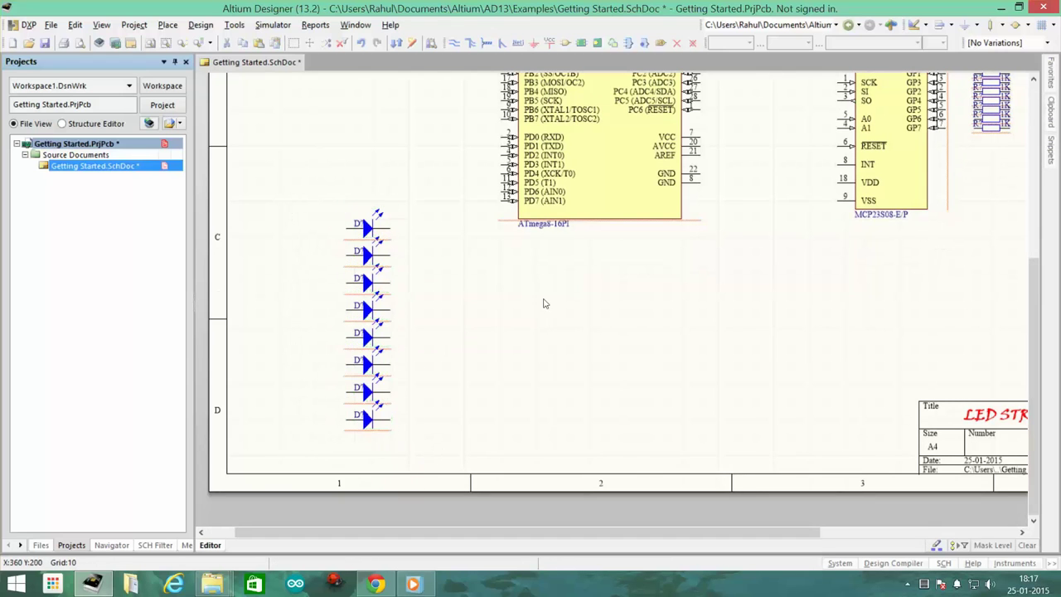
# Step: Place a GND power port at the bottom LED's right-hand end
pyautogui.click(534, 44)
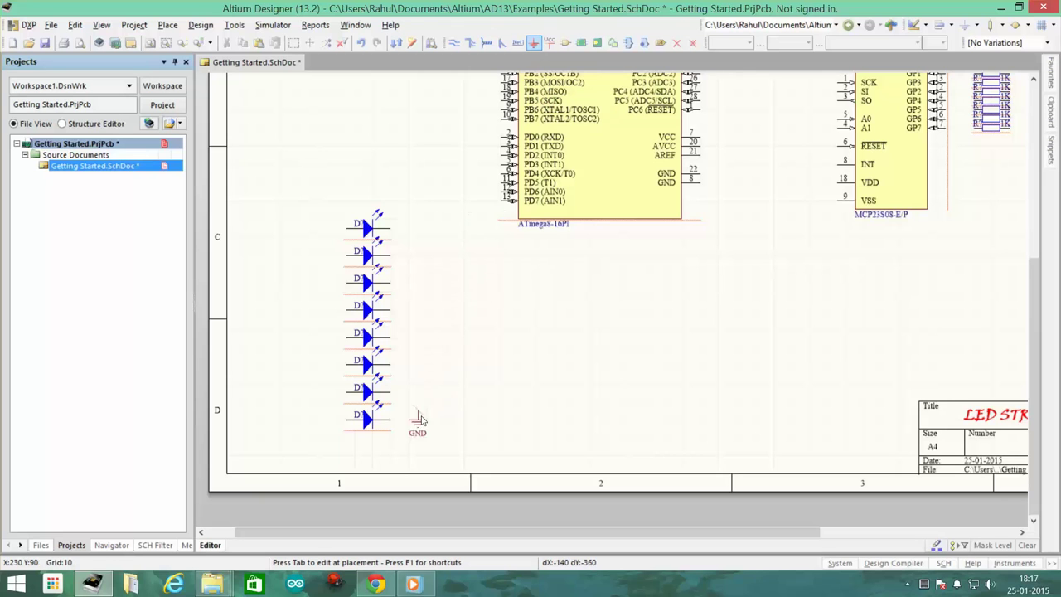
pyautogui.keyDown('ctrl'); pyautogui.scroll(2, 389, 427); pyautogui.keyUp('ctrl')
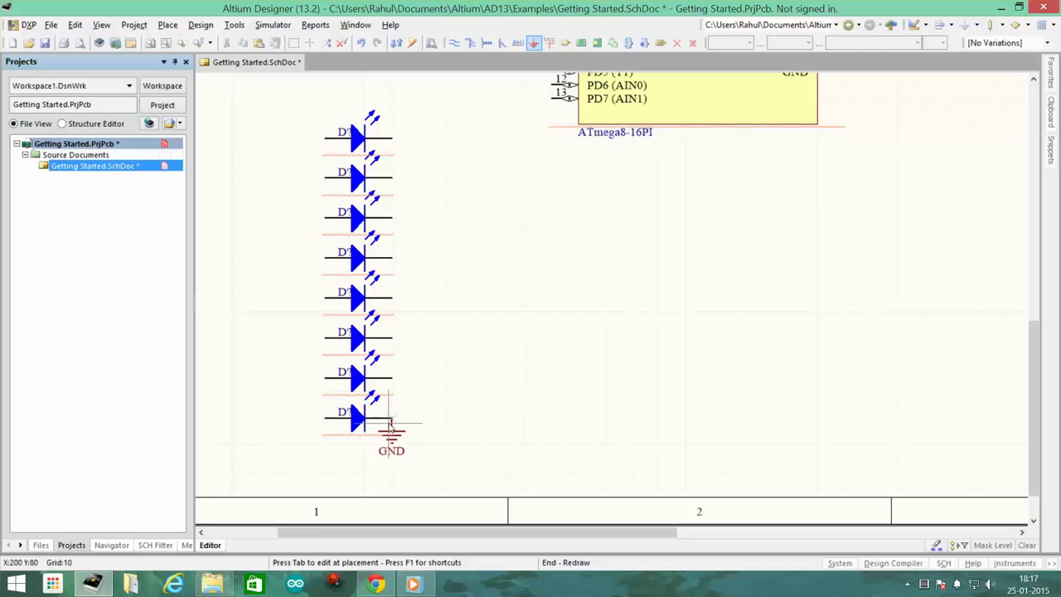
pyautogui.click(390, 428)
pyautogui.press('Escape')
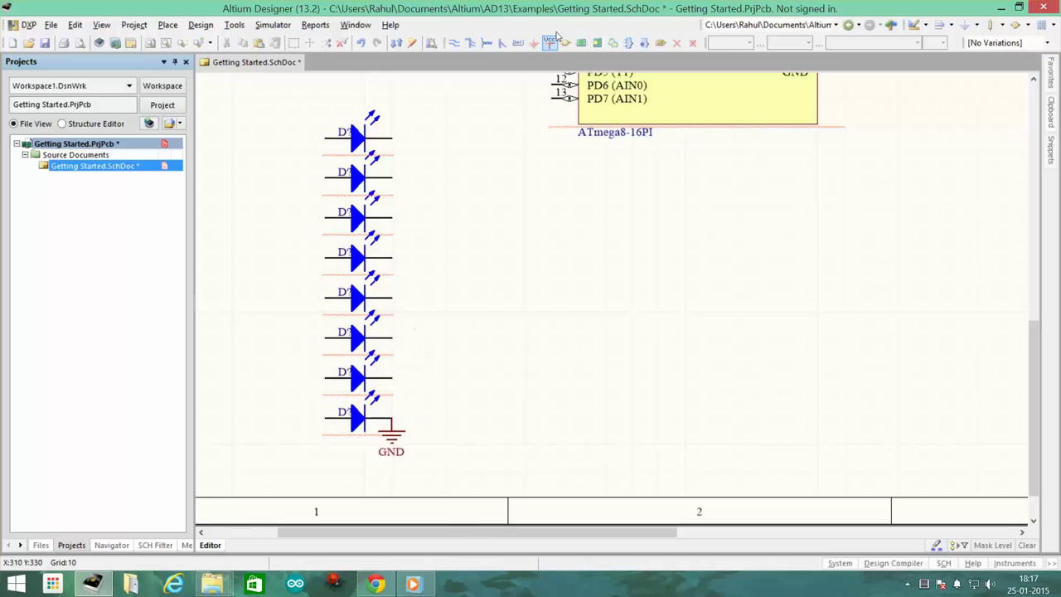
# Step: Draw one vertical wire from the top LED's right end down to the bottom LED
pyautogui.click(458, 45)
pyautogui.click(392, 136)
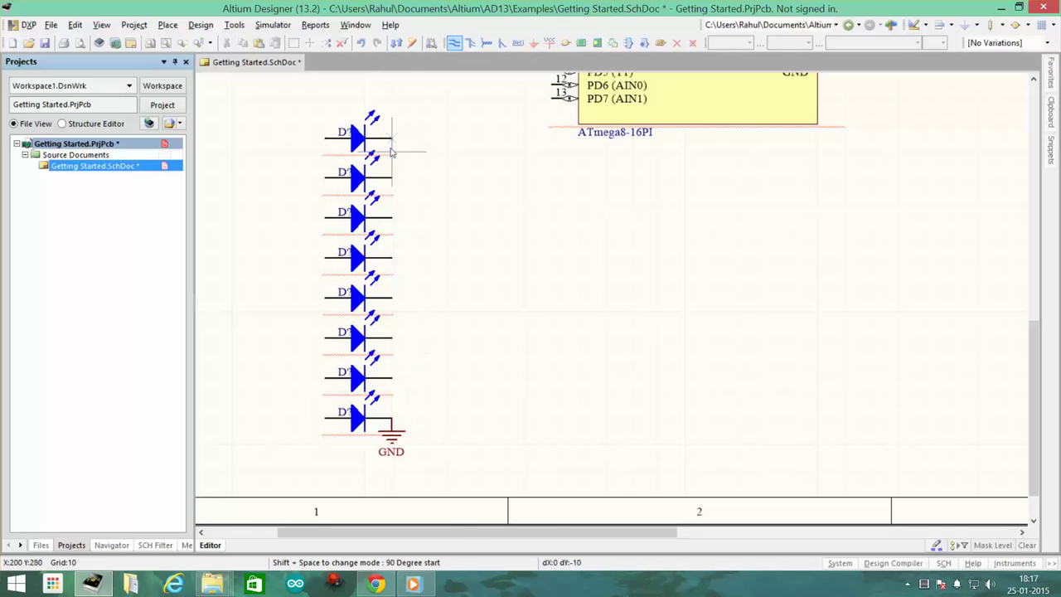
pyautogui.click(392, 419)
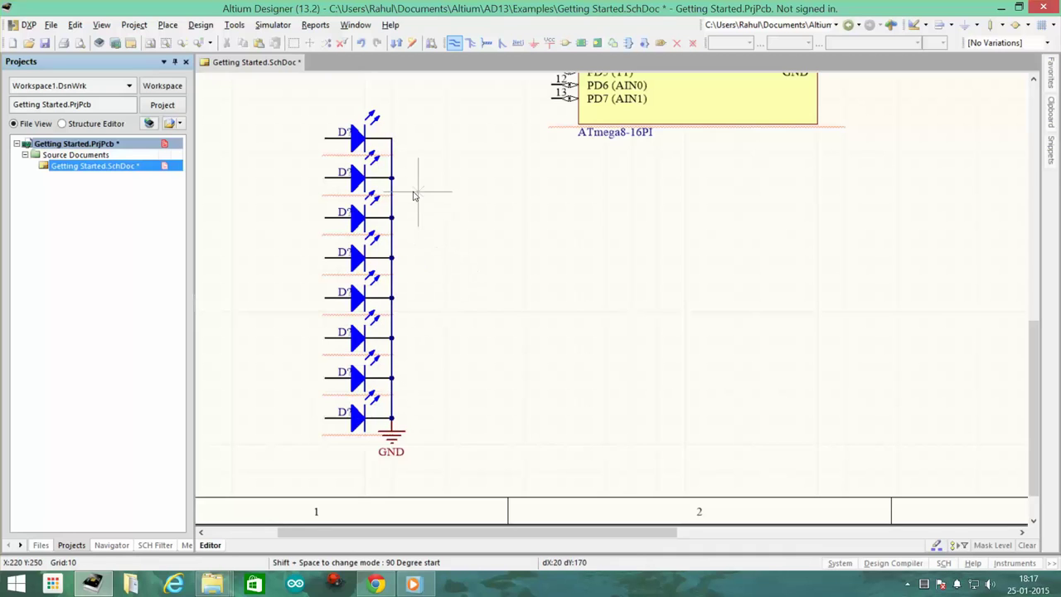
pyautogui.press('Escape')
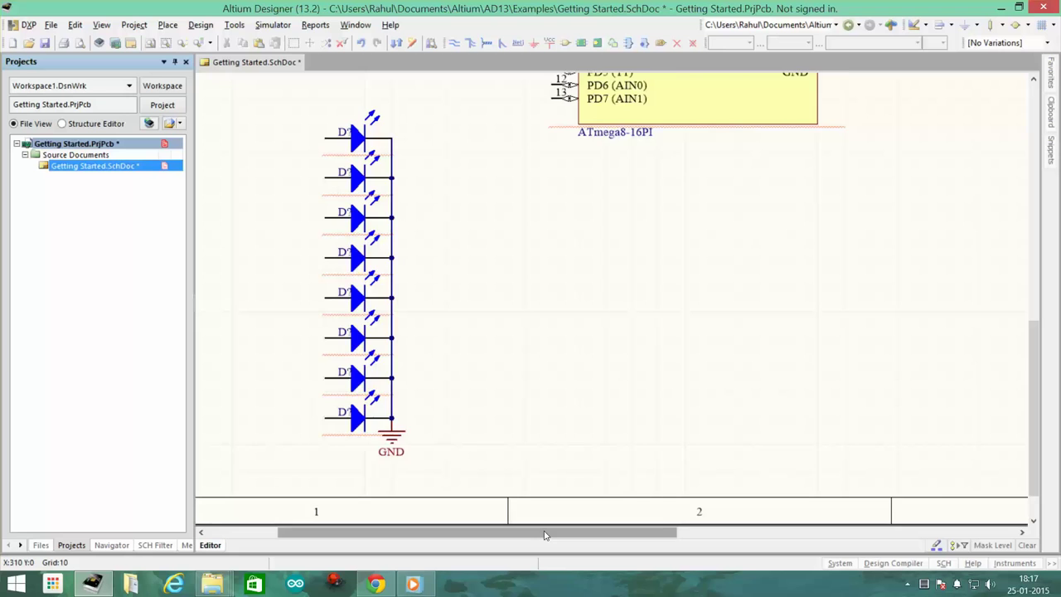
pyautogui.moveTo(542, 532); pyautogui.dragTo(488, 532)
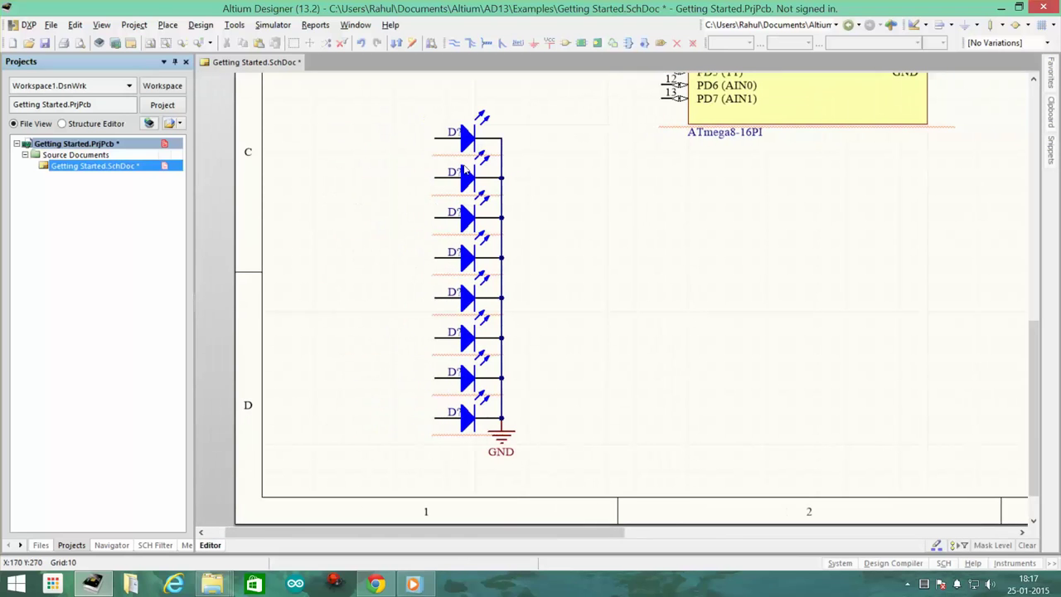
# Step: Wire MCP23S08 pins GP0–GP3 to the left ends of their 1K resistors
pyautogui.scroll(1, 602, 301)
pyautogui.moveTo(612, 532); pyautogui.dragTo(869, 518)
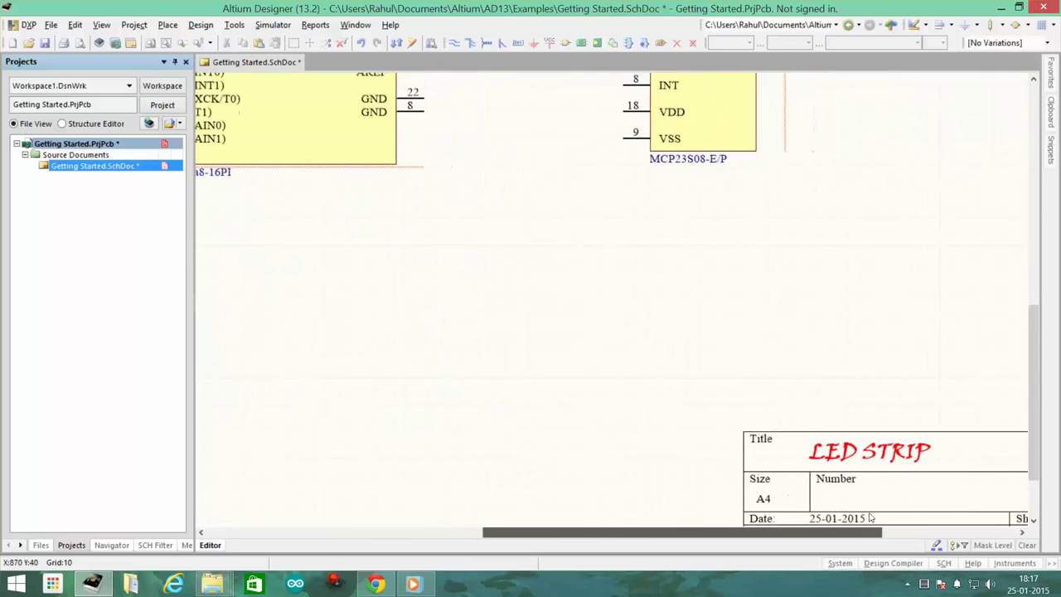
pyautogui.keyDown('shift'); pyautogui.hscroll(3, 741, 307); pyautogui.keyUp('shift')
pyautogui.scroll(6, 611, 224)
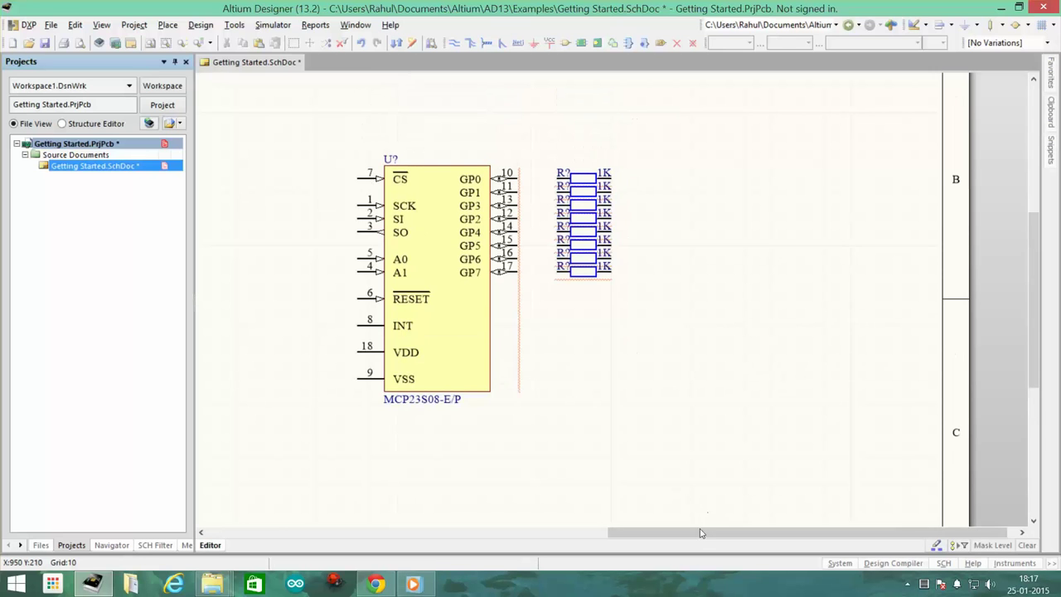
pyautogui.moveTo(701, 532); pyautogui.dragTo(651, 533)
pyautogui.keyDown('ctrl'); pyautogui.scroll(2, 572, 248); pyautogui.keyUp('ctrl')
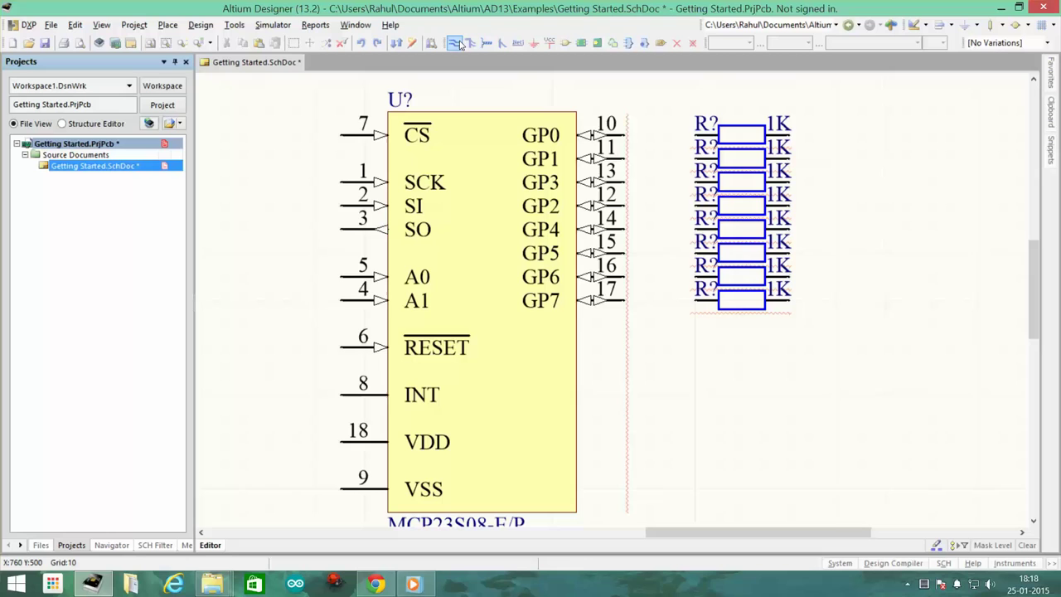
pyautogui.click(455, 43)
pyautogui.click(625, 134)
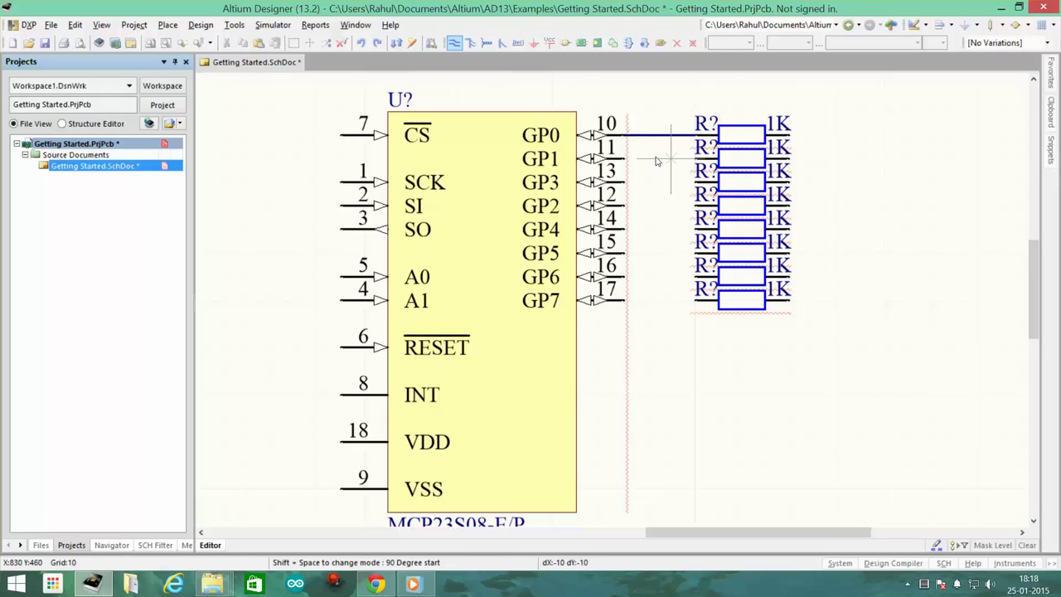
pyautogui.click(624, 158)
pyautogui.click(694, 157)
pyautogui.click(624, 182)
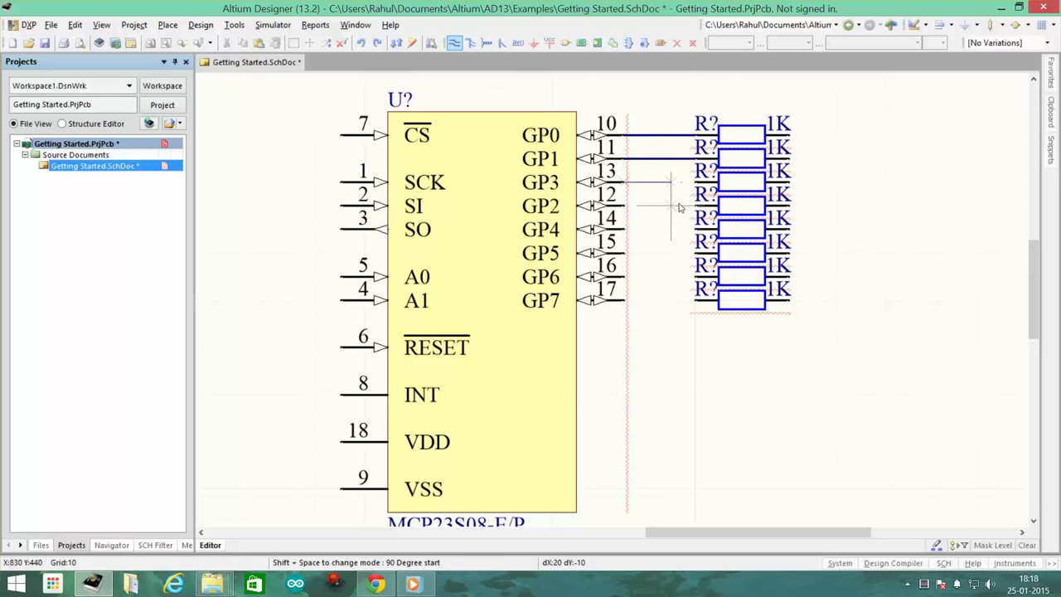
pyautogui.click(694, 181)
pyautogui.click(625, 205)
pyautogui.click(694, 205)
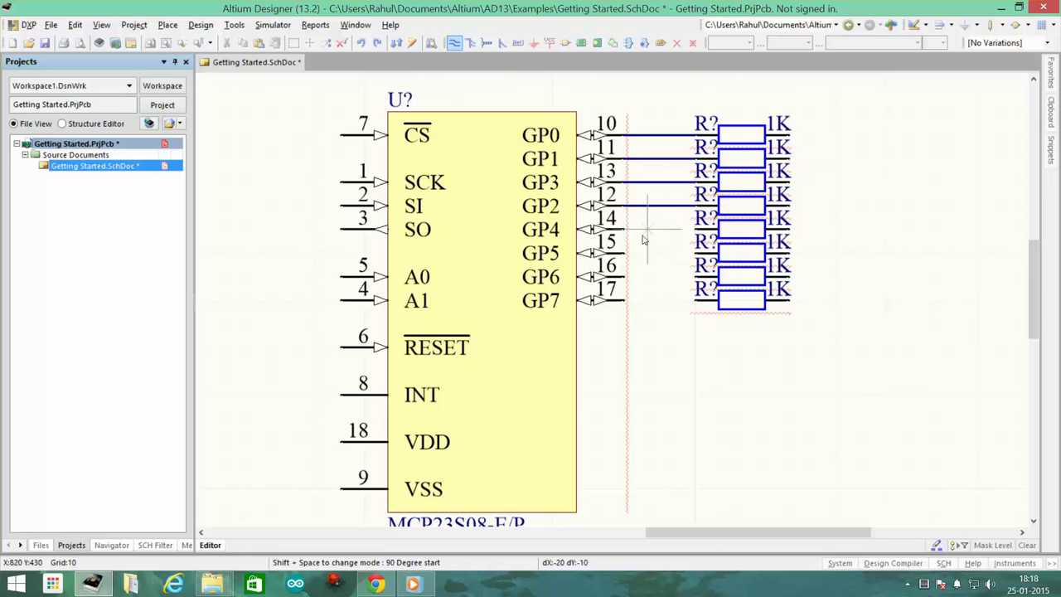
# Step: Wire pins GP4–GP7 to the left ends of their 1K resistors
pyautogui.click(625, 229)
pyautogui.click(695, 229)
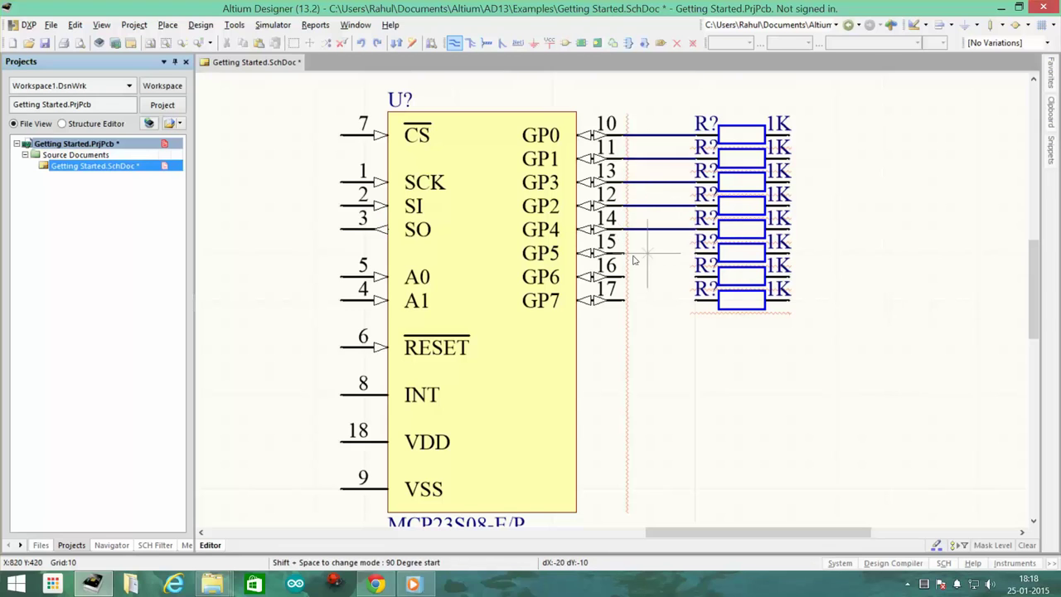
pyautogui.click(625, 252)
pyautogui.click(694, 253)
pyautogui.click(624, 276)
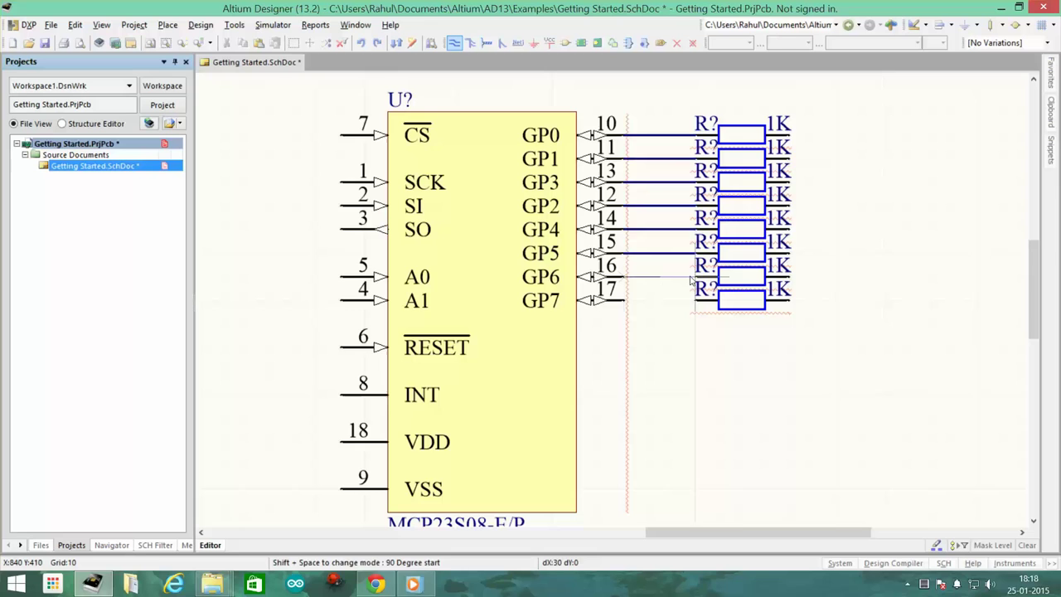
pyautogui.click(695, 276)
pyautogui.click(625, 300)
pyautogui.click(694, 300)
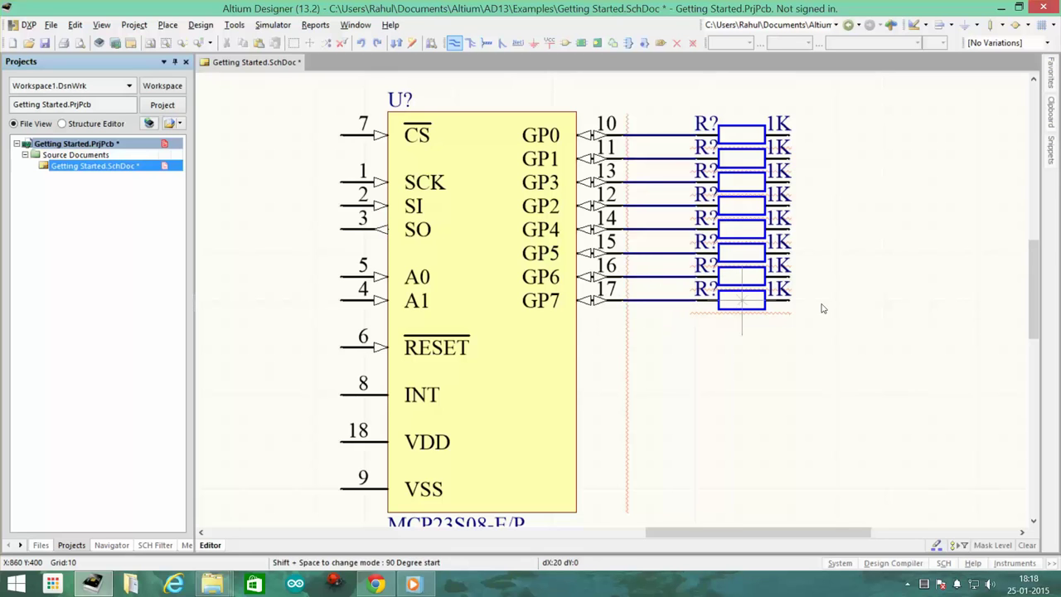
pyautogui.press('Escape')
# Step: Draw straight horizontal wire stubs rightward from the first four 1K resistors
pyautogui.scroll(2, 738, 360)
pyautogui.scroll(-3, 796, 407)
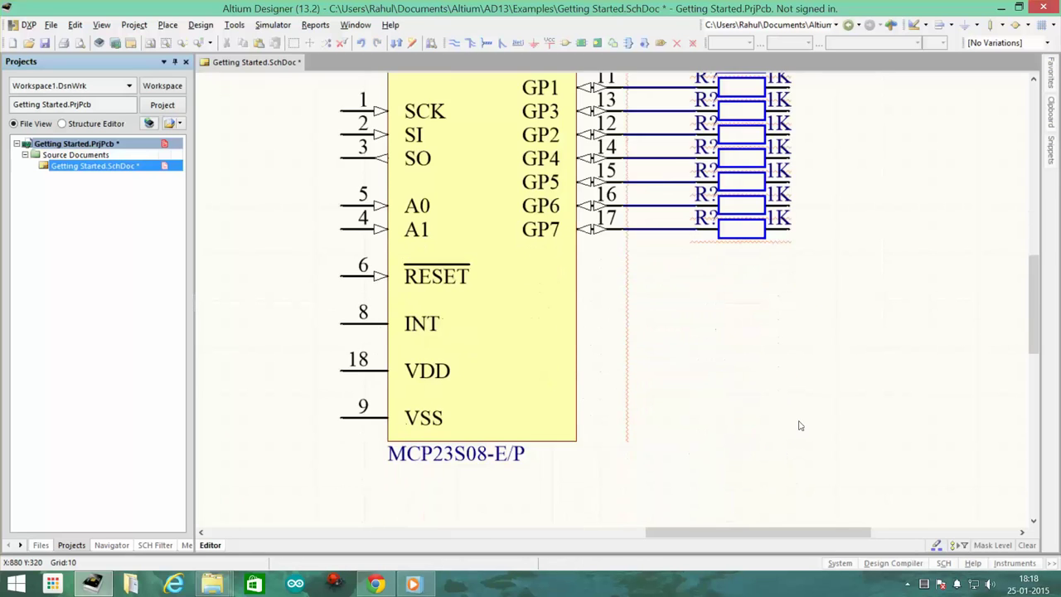
pyautogui.scroll(2, 801, 426)
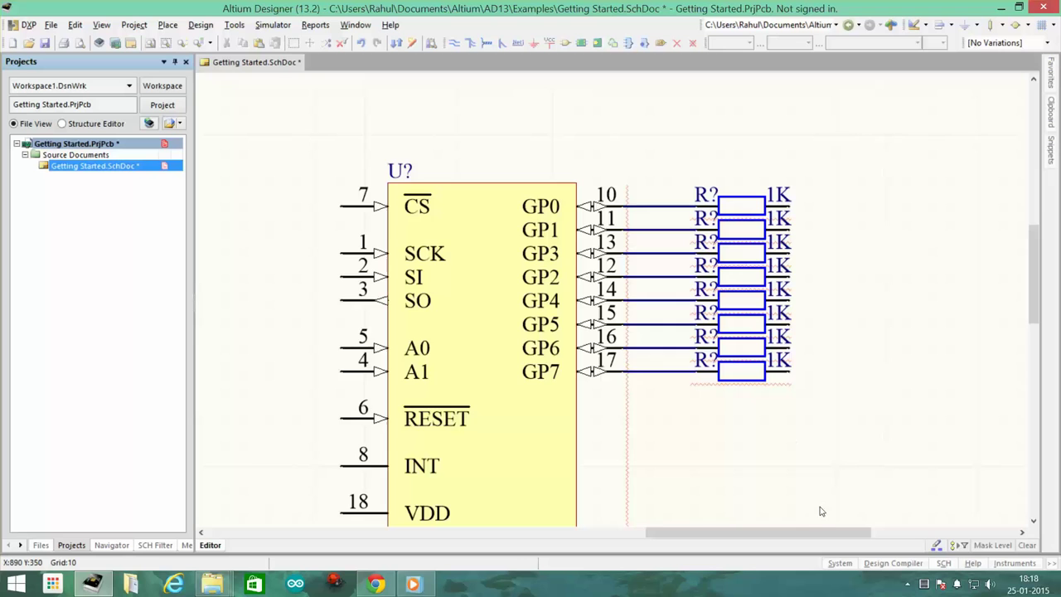
pyautogui.keyDown('ctrl'); pyautogui.scroll(-1, 669, 427); pyautogui.keyUp('ctrl')
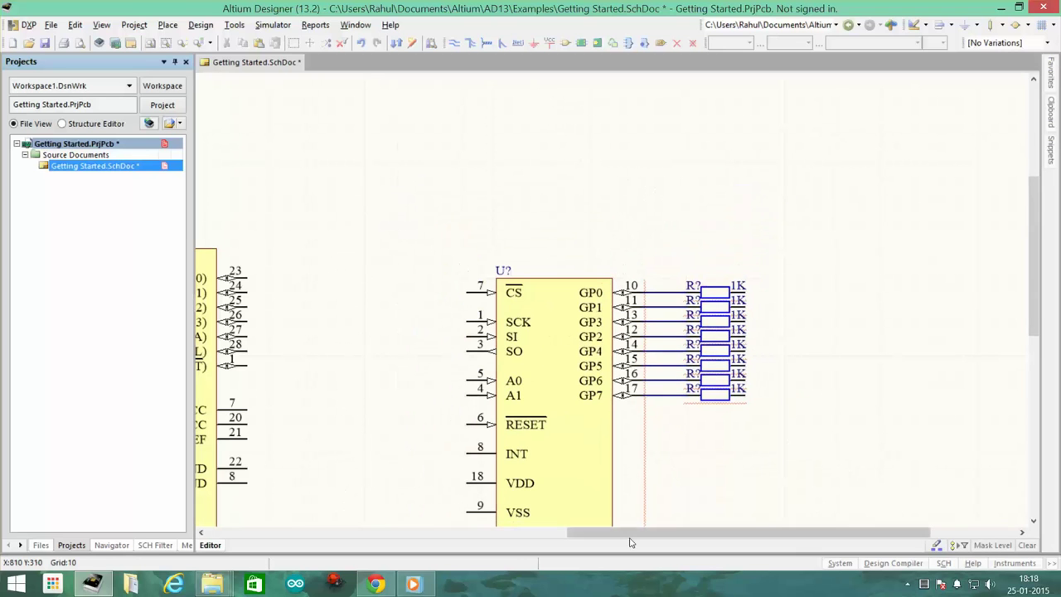
pyautogui.moveTo(642, 533); pyautogui.dragTo(689, 535)
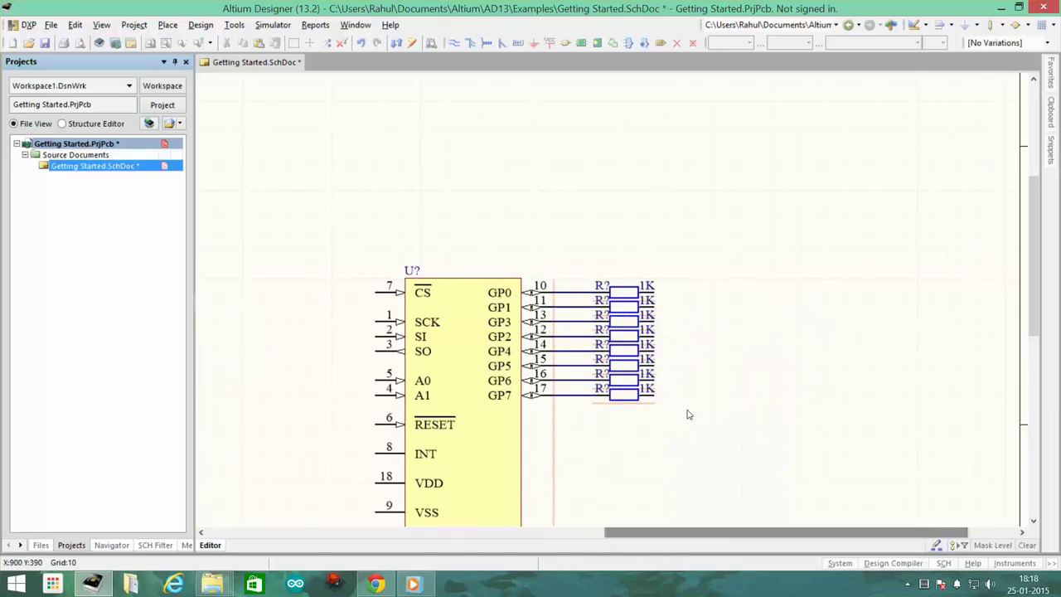
pyautogui.keyDown('ctrl'); pyautogui.scroll(2, 710, 407); pyautogui.keyUp('ctrl')
pyautogui.click(453, 42)
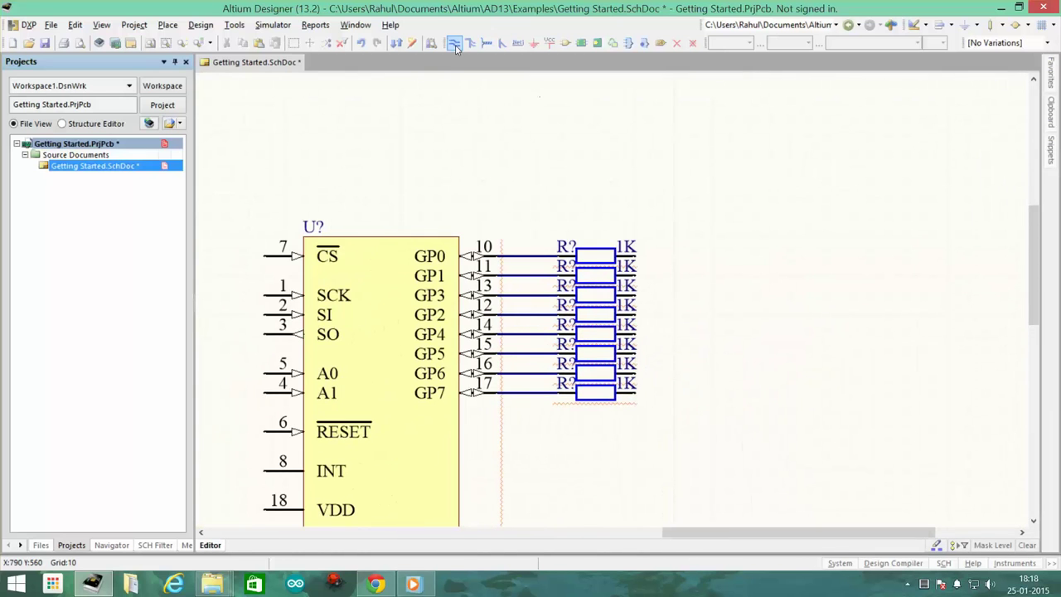
pyautogui.click(636, 255)
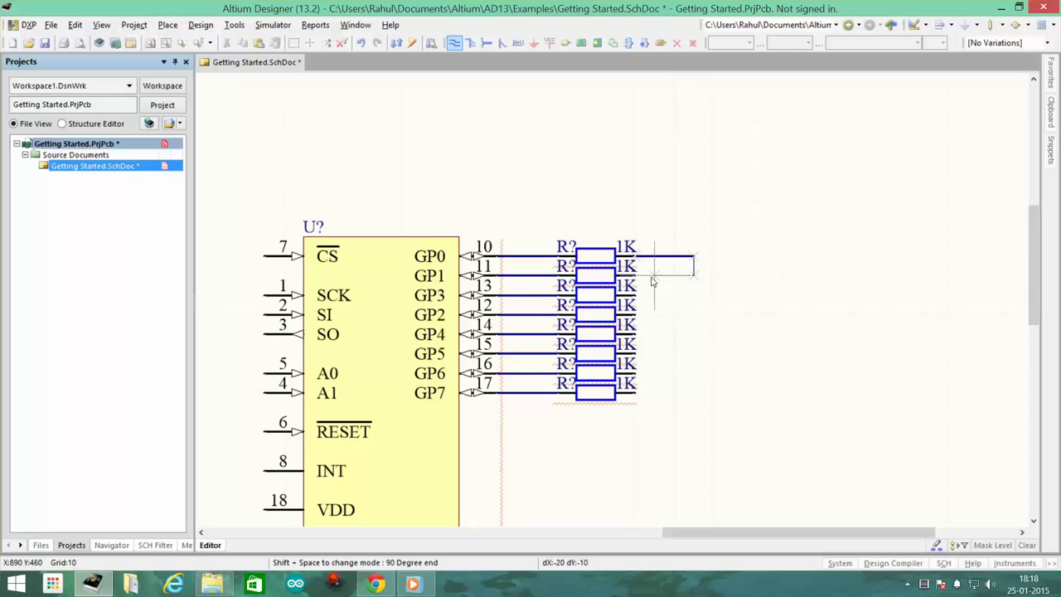
pyautogui.press('space')
pyautogui.click(694, 256)
pyautogui.rightClick(694, 265)
pyautogui.click(635, 274)
pyautogui.click(693, 275)
pyautogui.rightClick(693, 282)
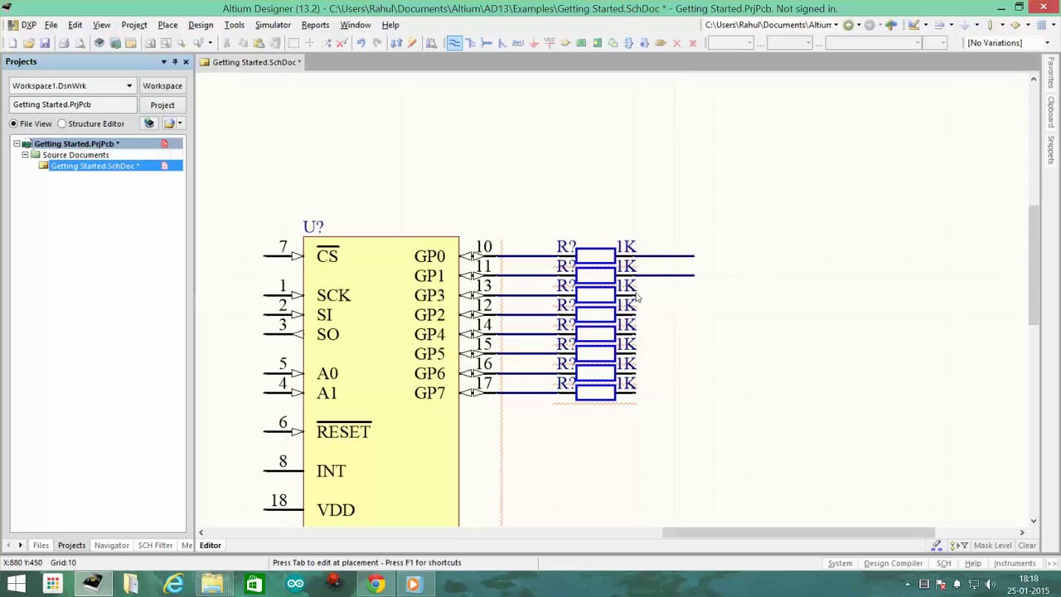
pyautogui.click(635, 294)
pyautogui.click(693, 294)
pyautogui.rightClick(693, 299)
pyautogui.click(649, 315)
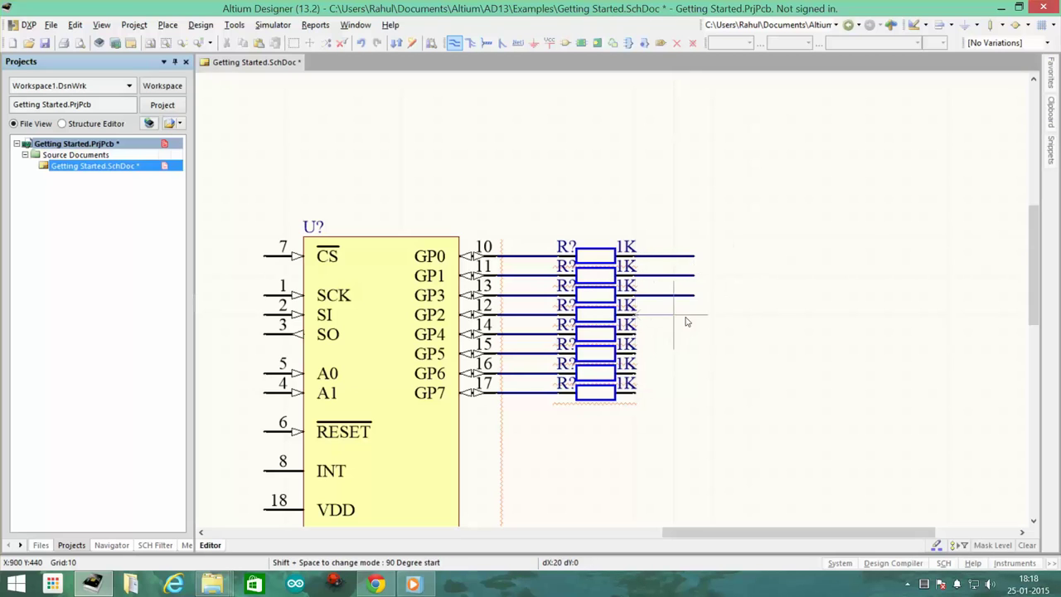
pyautogui.click(693, 314)
pyautogui.rightClick(693, 325)
# Step: Add matching rightward stubs on the remaining resistors, aligned with the others
pyautogui.click(635, 334)
pyautogui.click(693, 333)
pyautogui.rightClick(692, 340)
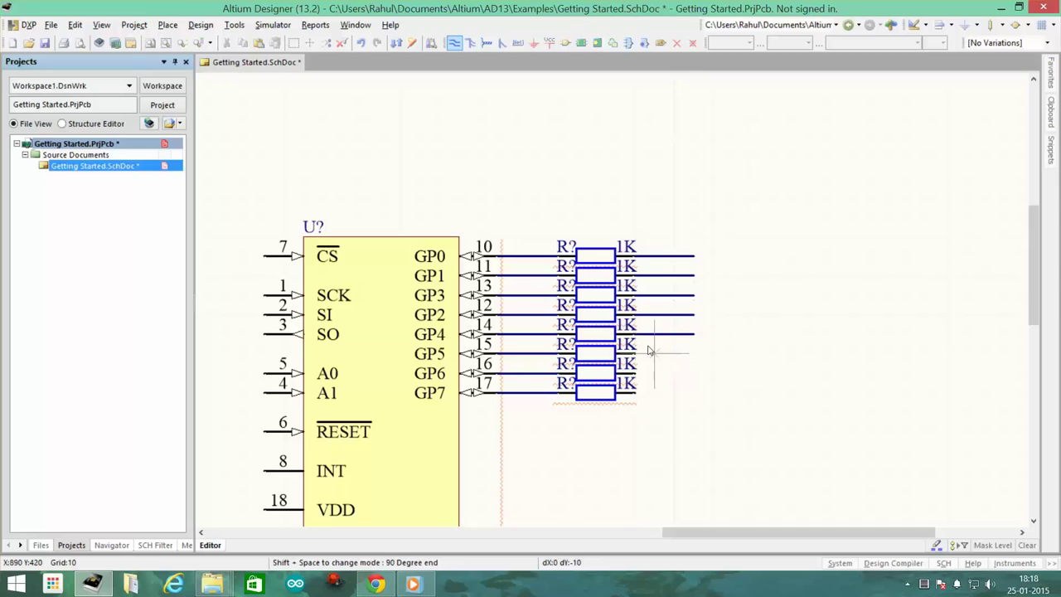
pyautogui.click(635, 353)
pyautogui.click(694, 352)
pyautogui.rightClick(688, 359)
pyautogui.click(635, 373)
pyautogui.click(694, 373)
pyautogui.rightClick(687, 378)
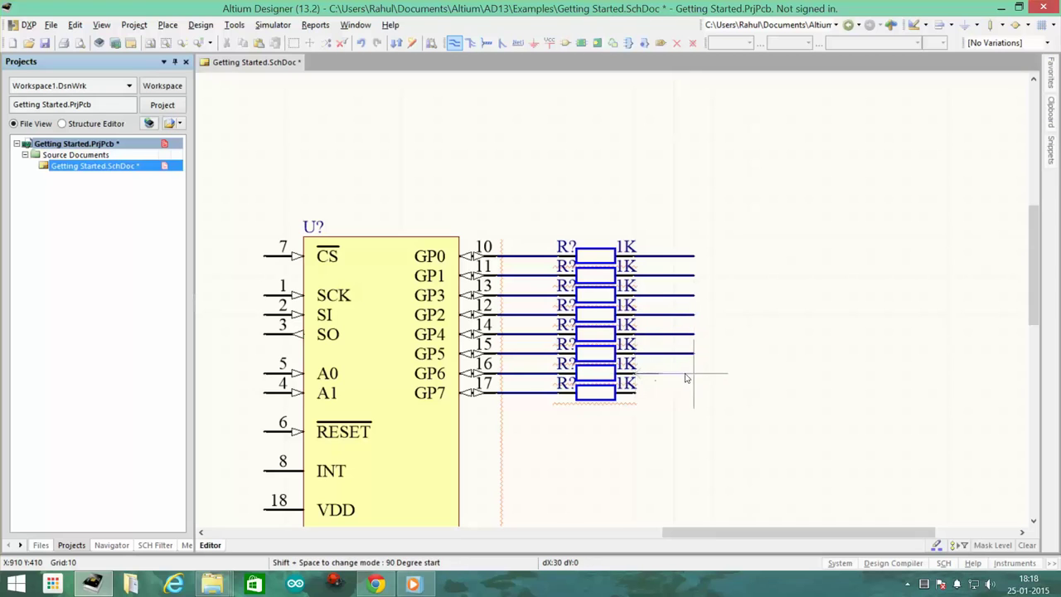
pyautogui.rightClick(694, 401)
pyautogui.scroll(-6, 695, 400)
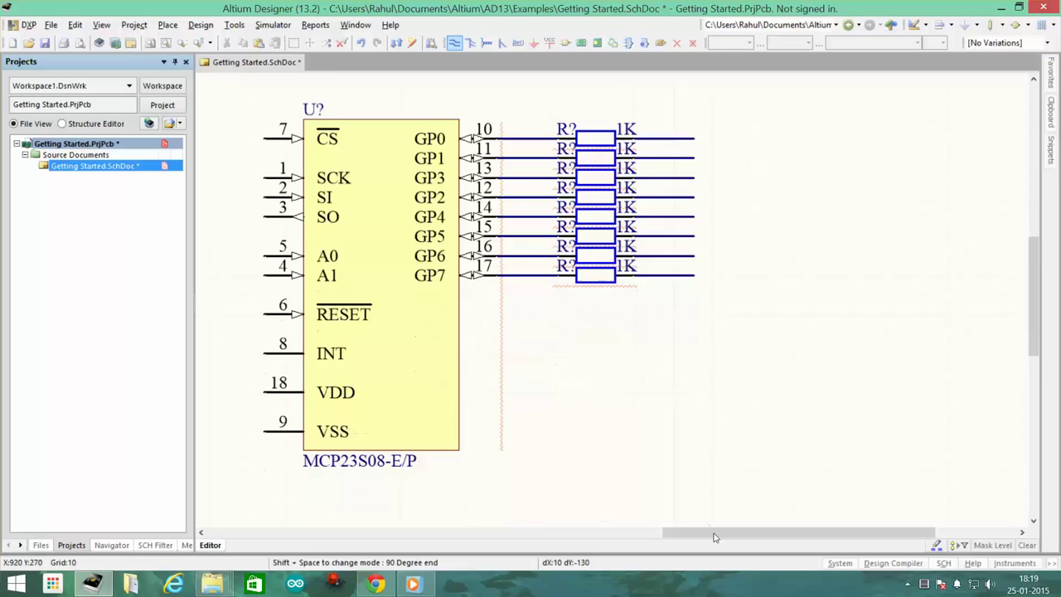
pyautogui.scroll(6, 647, 415)
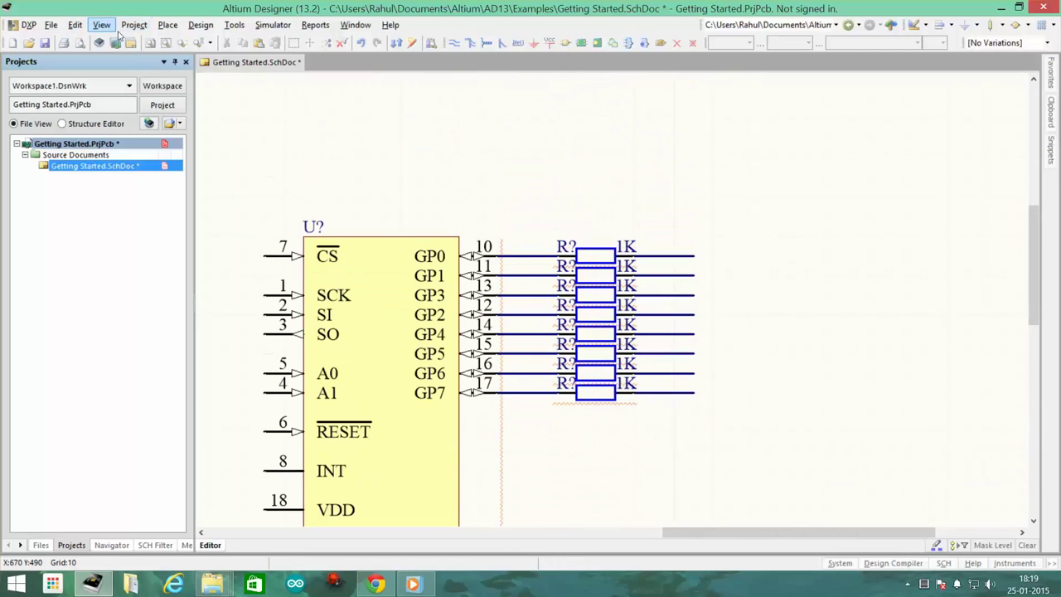
# Step: Create a net label named LED1 and place it on the GP0 resistor's wire
pyautogui.click(167, 25)
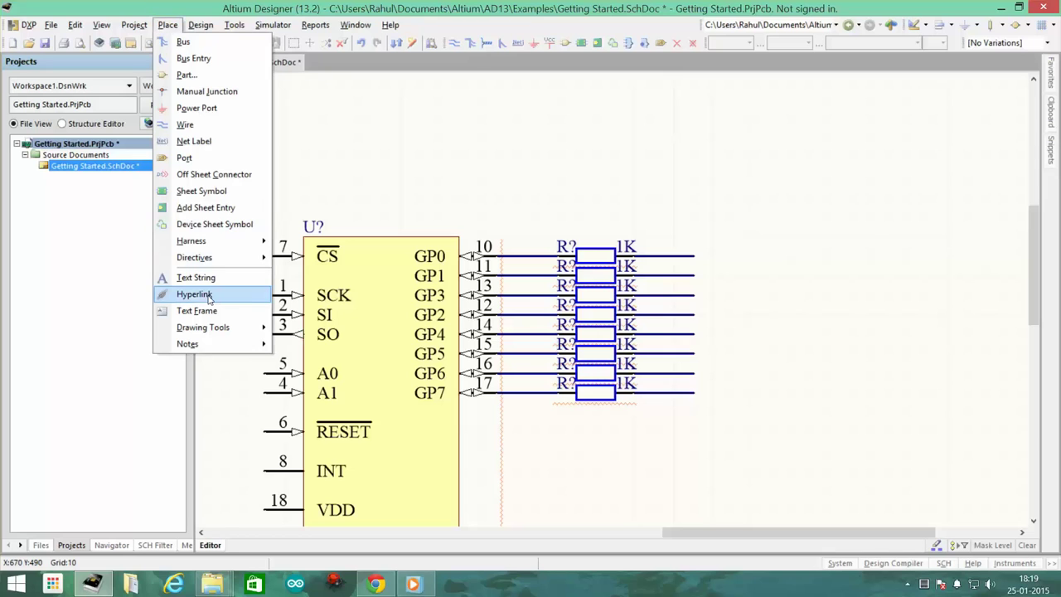
pyautogui.click(201, 142)
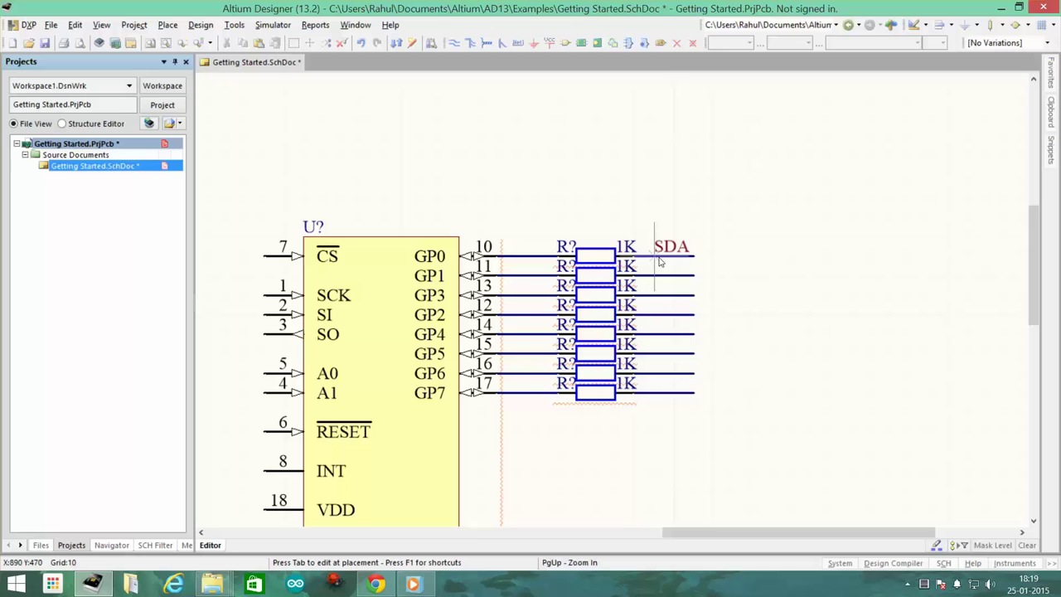
pyautogui.press('Tab')
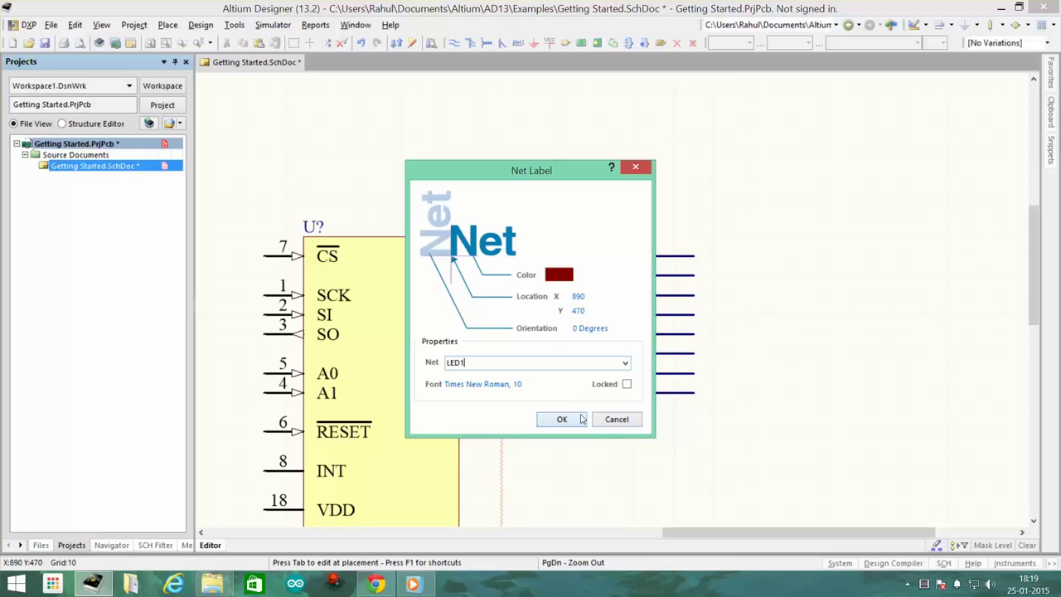
pyautogui.click(570, 424)
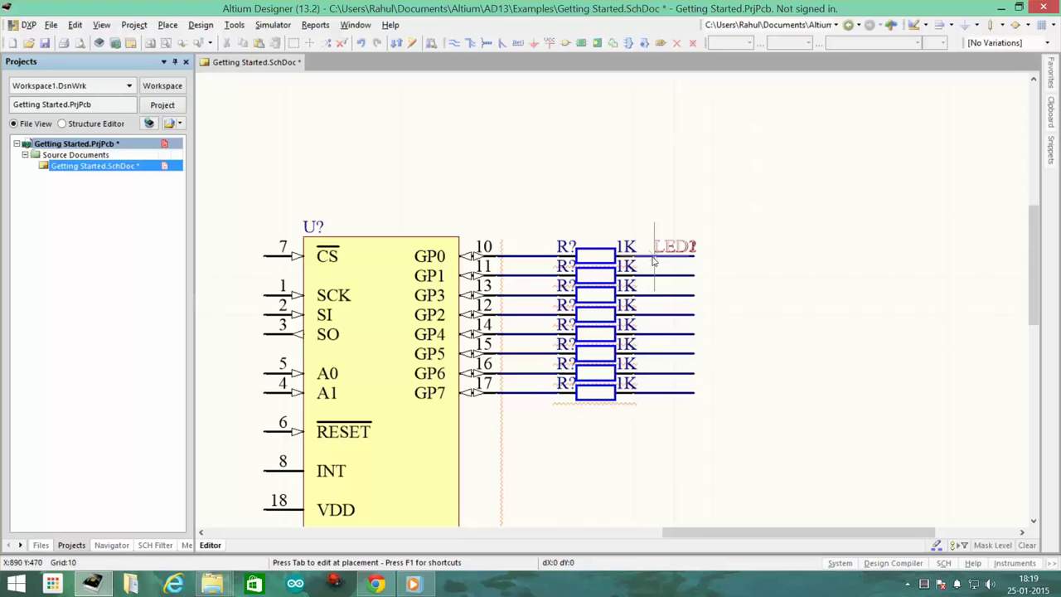
pyautogui.click(653, 258)
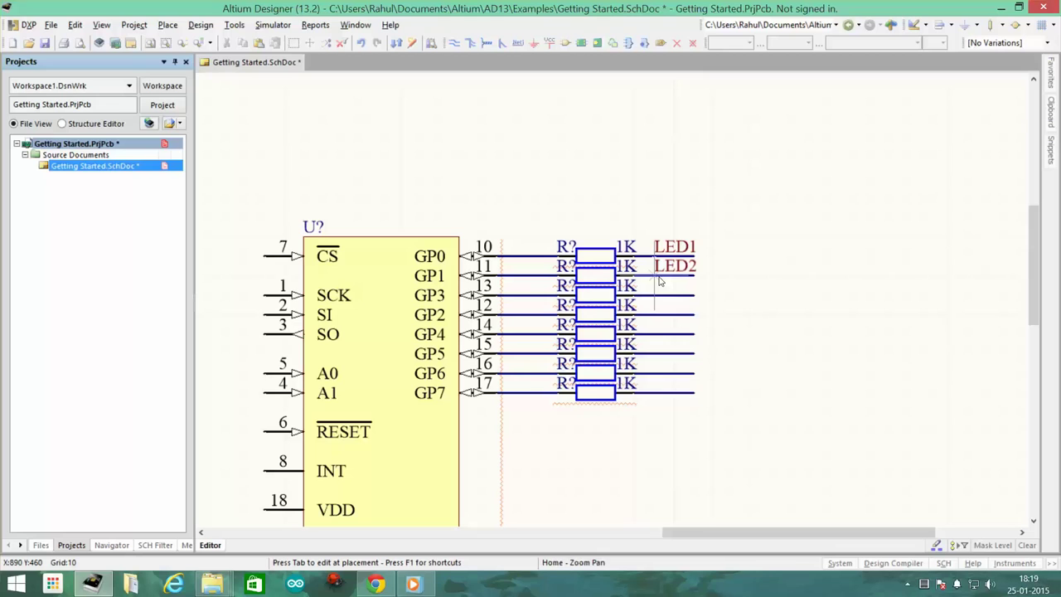
# Step: Place labels LED2 through LED8 on the remaining resistor wires, top to bottom
pyautogui.press('Right')
pyautogui.press('Up')
pyautogui.press('Right')
pyautogui.press('Right')
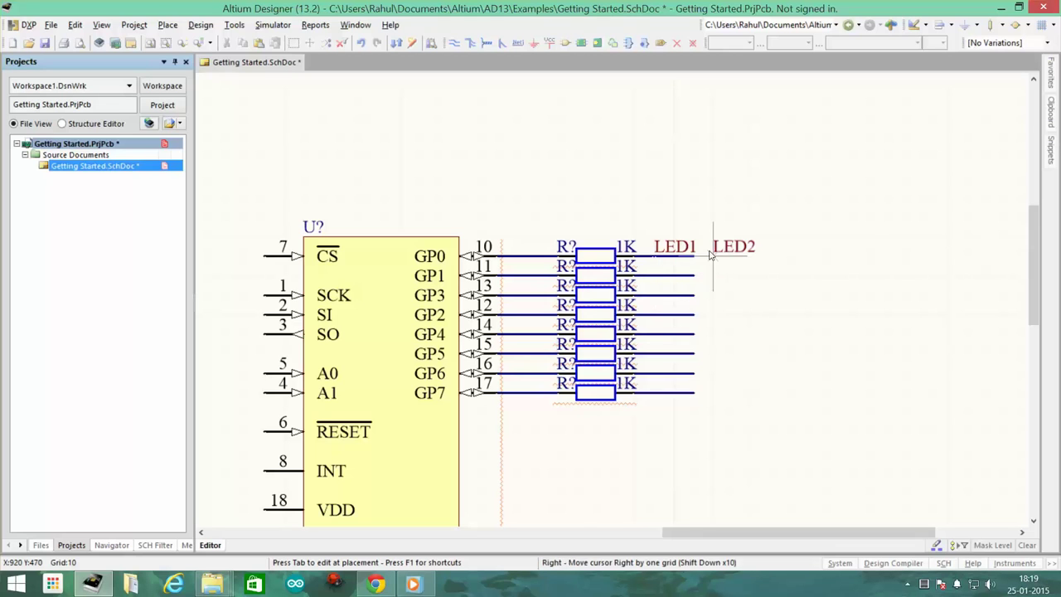
pyautogui.press('Up')
pyautogui.press('Down')
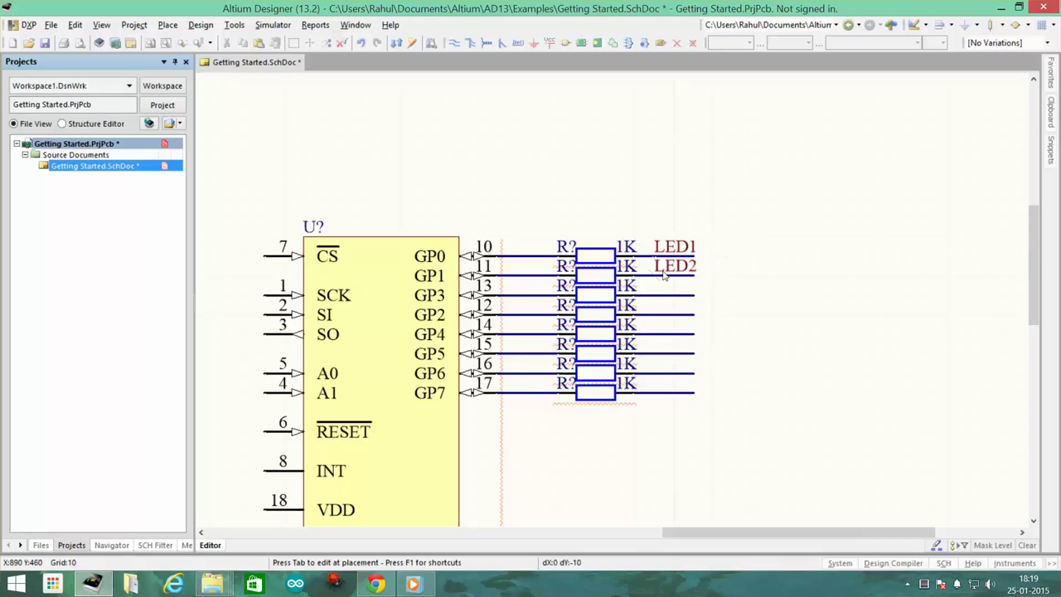
pyautogui.hotkey('shift', 'Up')
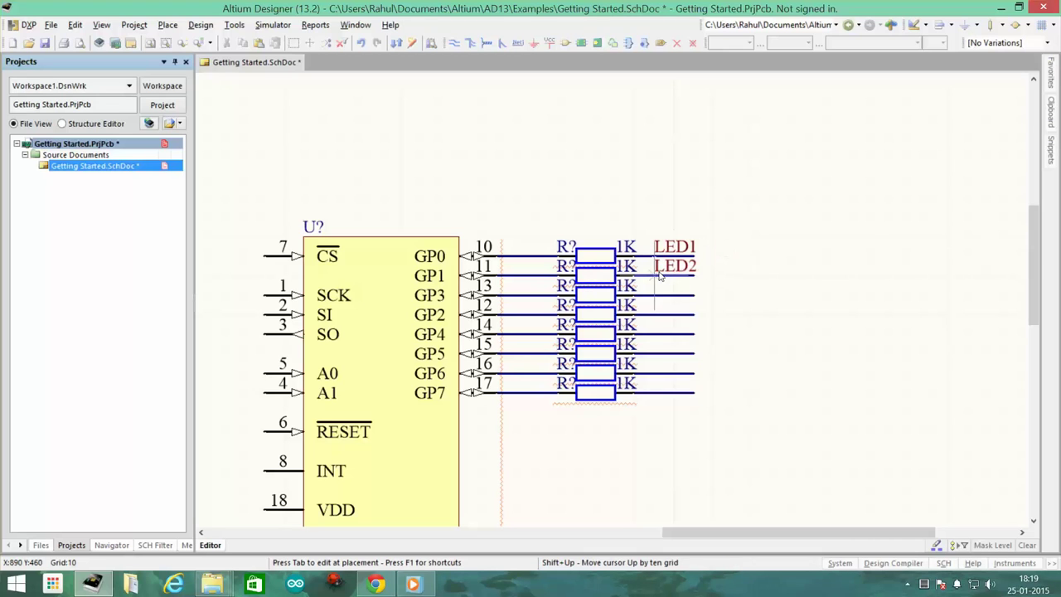
pyautogui.click(661, 276)
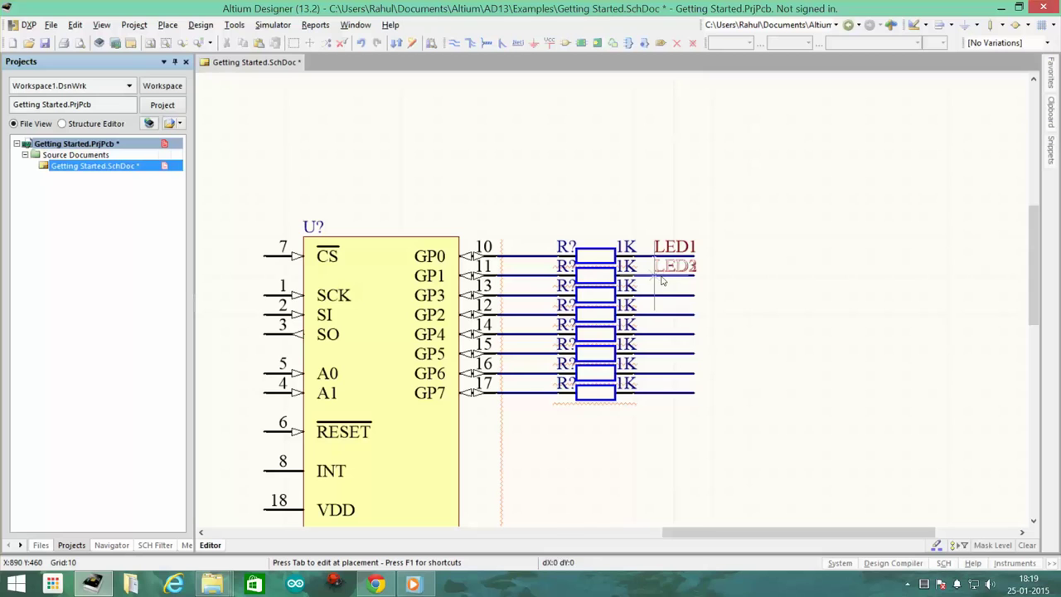
pyautogui.click(660, 295)
pyautogui.click(661, 315)
pyautogui.click(661, 335)
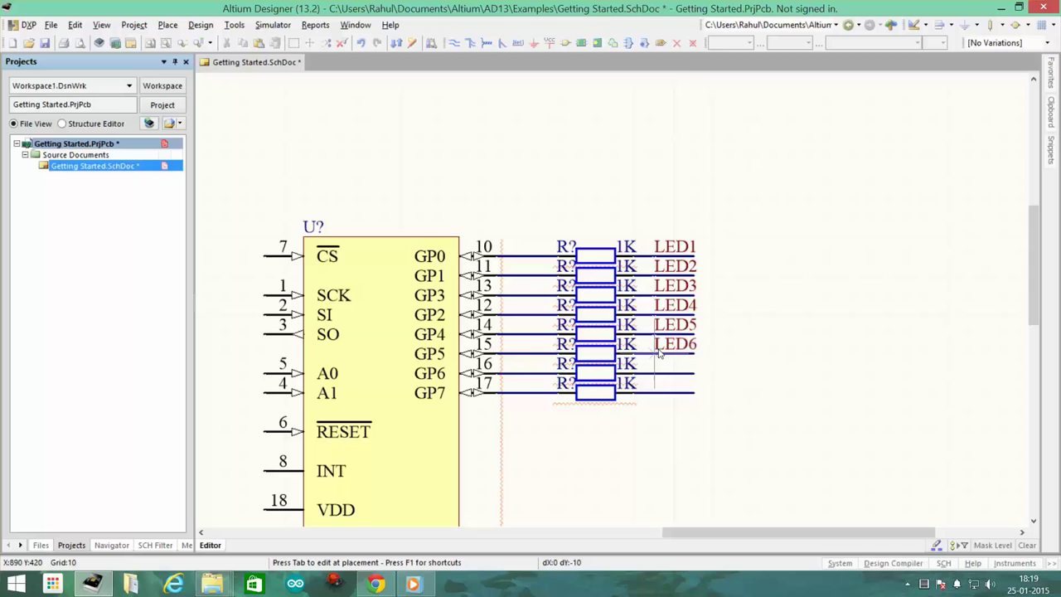
pyautogui.click(660, 354)
pyautogui.click(660, 373)
pyautogui.click(660, 390)
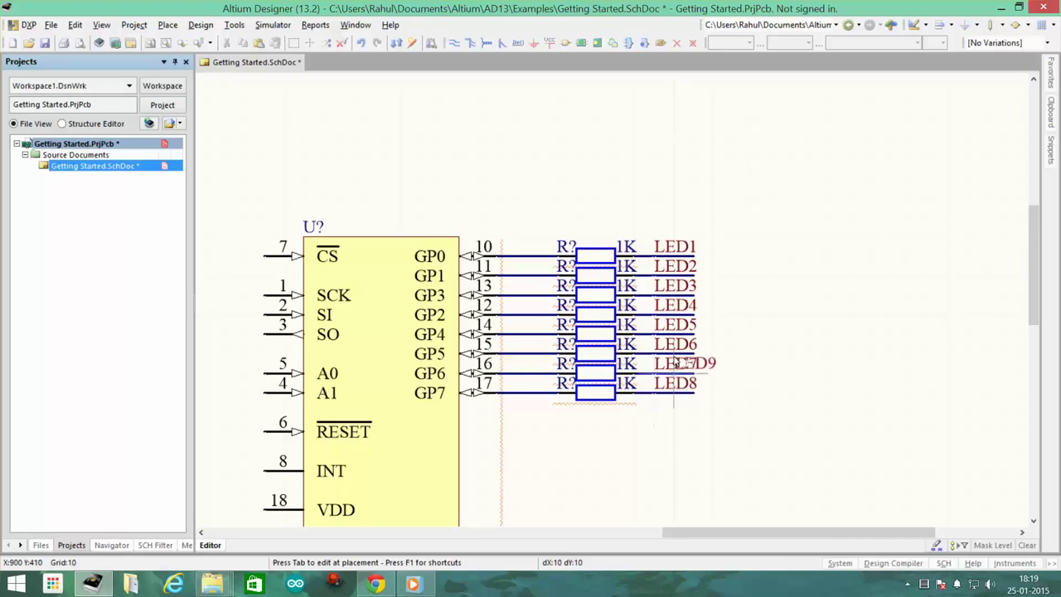
pyautogui.rightClick(524, 427)
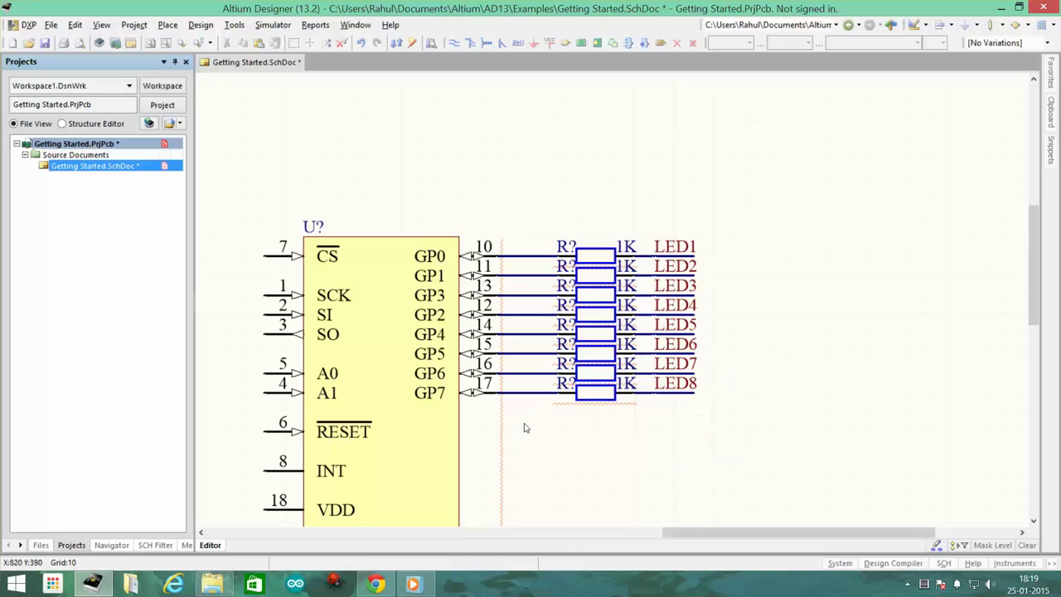
# Step: Draw leftward wire stubs from the input pins of the top four LEDs
pyautogui.moveTo(719, 534); pyautogui.dragTo(346, 530)
pyautogui.scroll(-10, 346, 527)
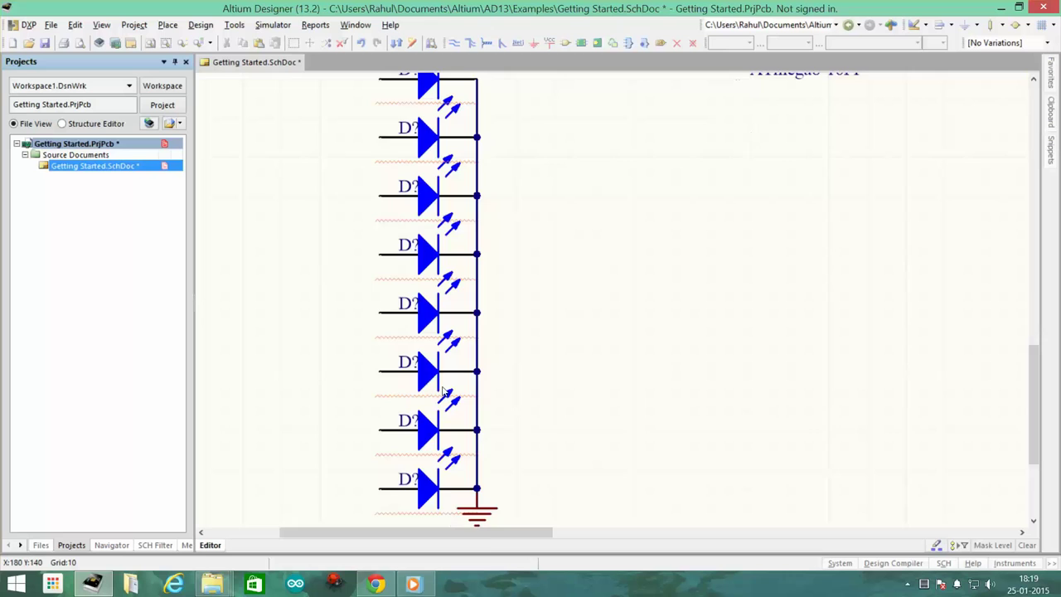
pyautogui.moveTo(489, 534); pyautogui.dragTo(460, 533)
pyautogui.scroll(3, 435, 403)
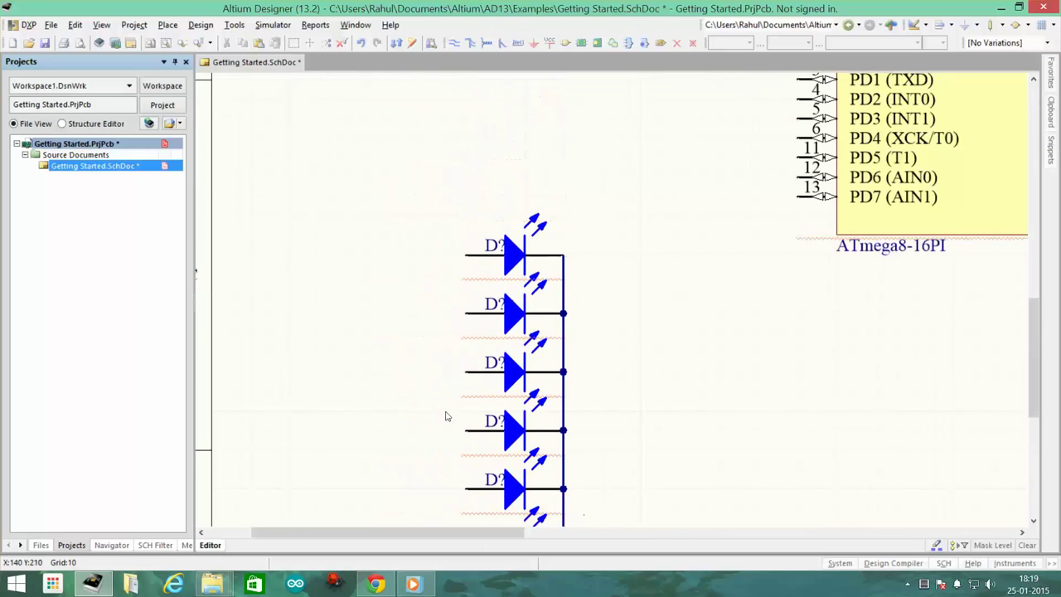
pyautogui.click(453, 42)
pyautogui.click(466, 255)
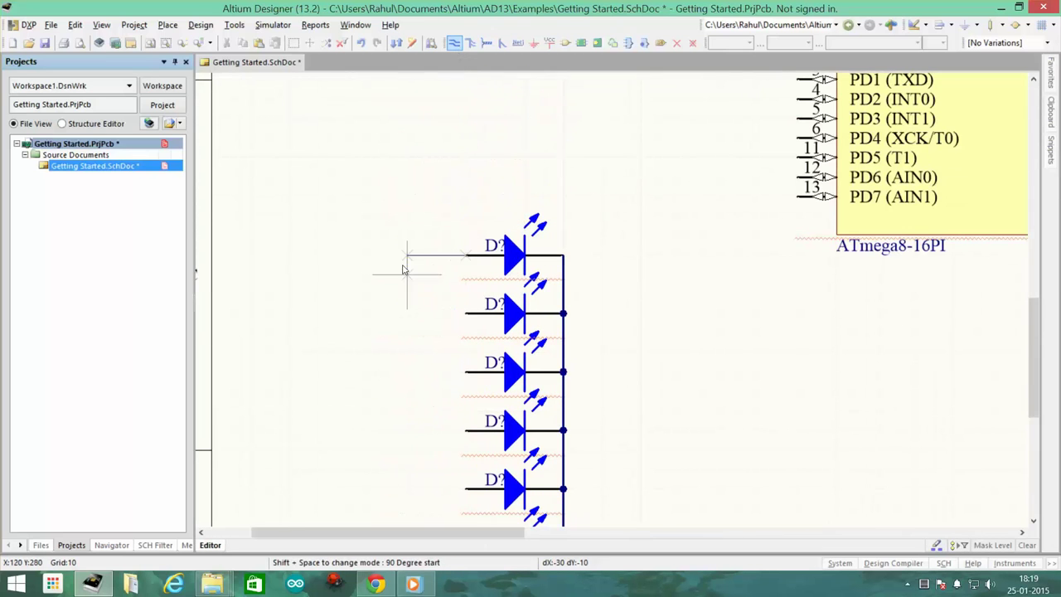
pyautogui.click(386, 255)
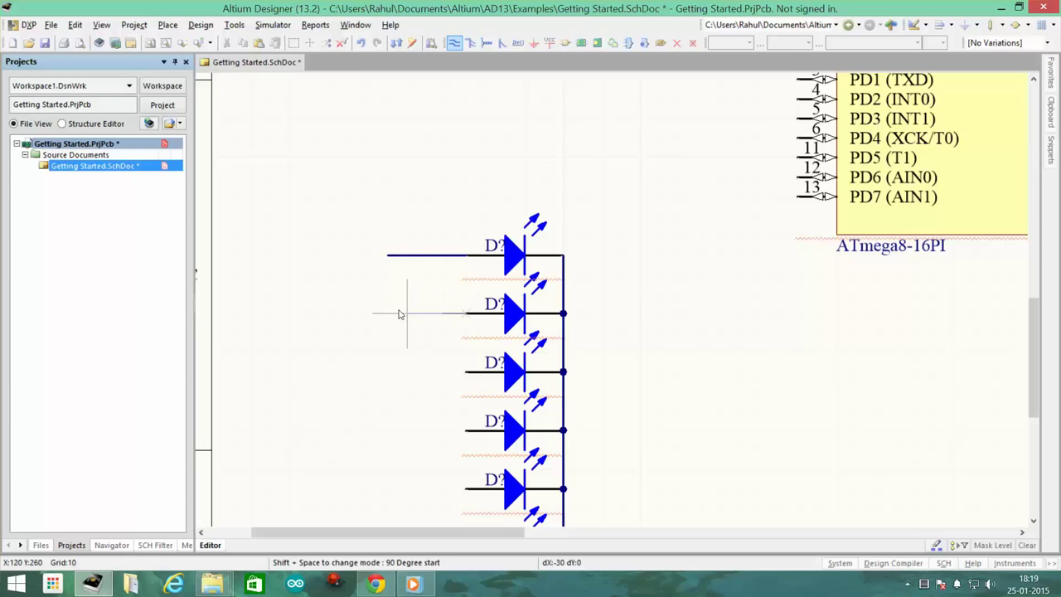
pyautogui.rightClick(394, 314)
pyautogui.click(394, 313)
pyautogui.click(465, 371)
pyautogui.click(386, 371)
pyautogui.rightClick(447, 406)
pyautogui.click(466, 429)
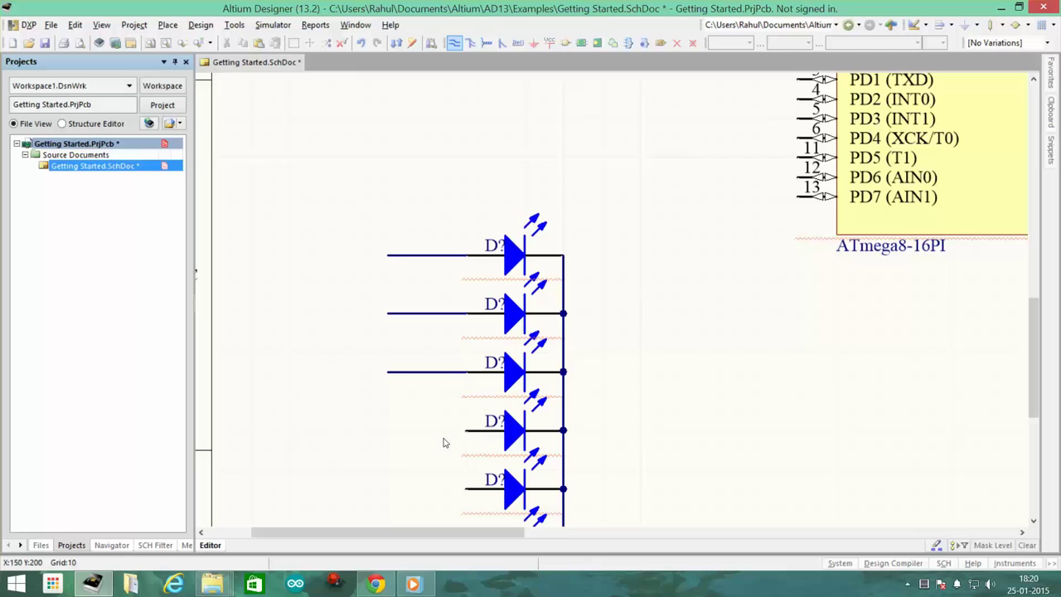
pyautogui.click(386, 429)
# Step: Add leftward wire stubs on the remaining LEDs further down the column
pyautogui.click(466, 488)
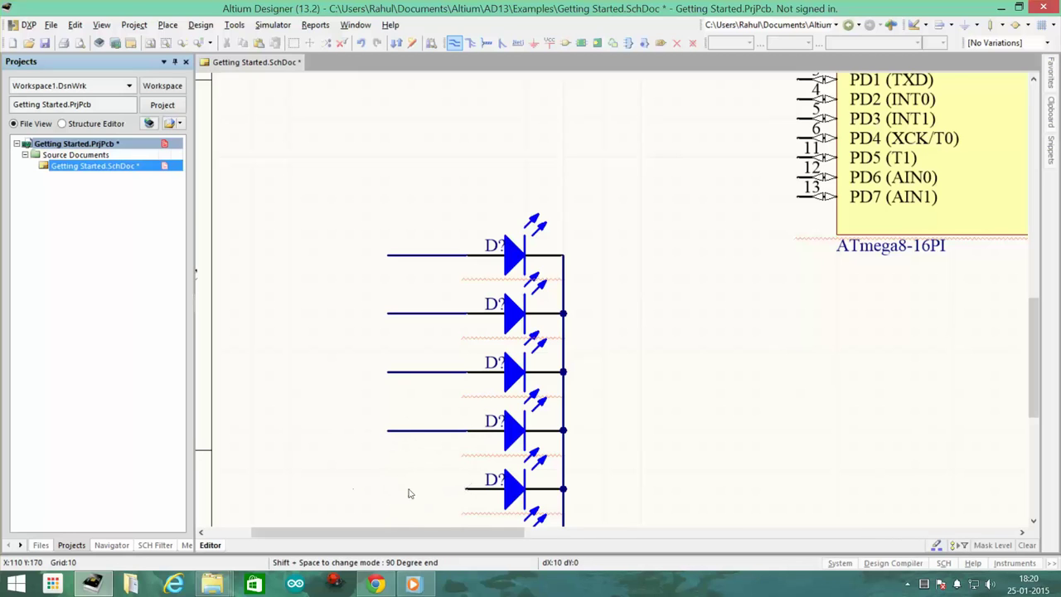
pyautogui.scroll(-3, 406, 492)
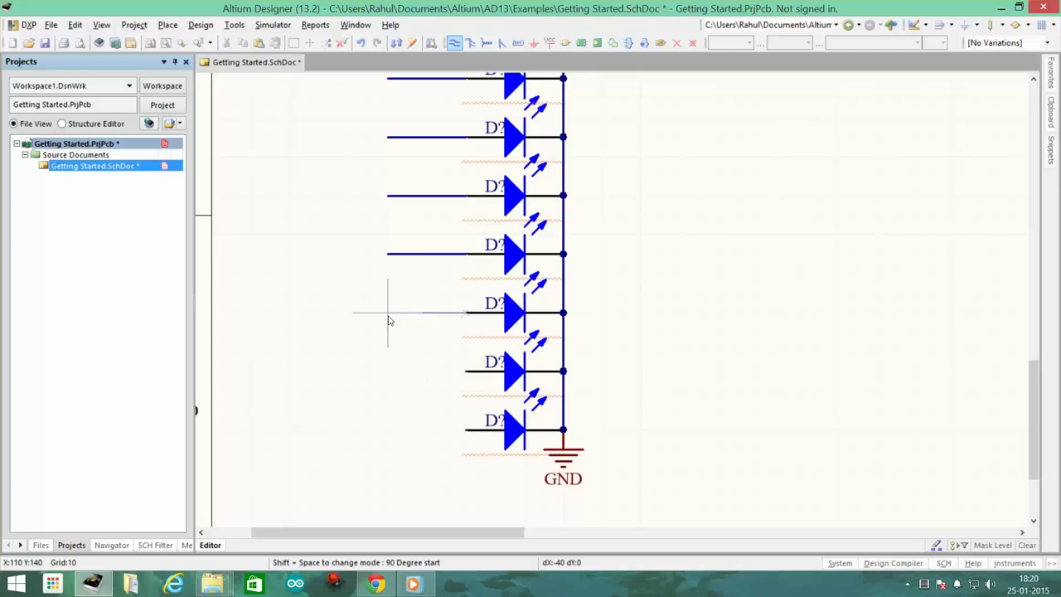
pyautogui.click(386, 312)
pyautogui.click(465, 370)
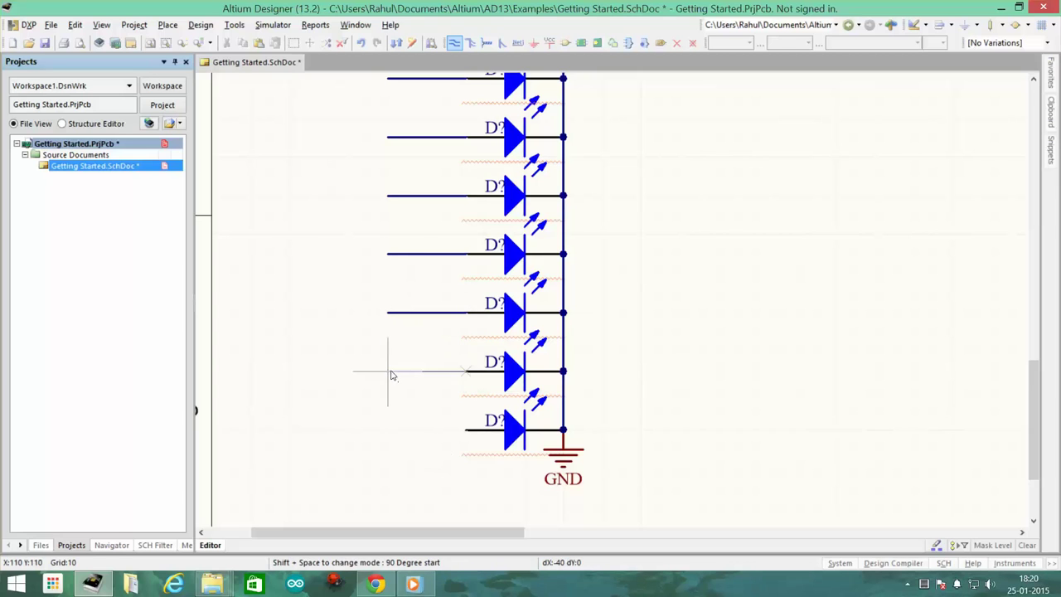
pyautogui.click(386, 370)
pyautogui.click(466, 430)
pyautogui.click(386, 429)
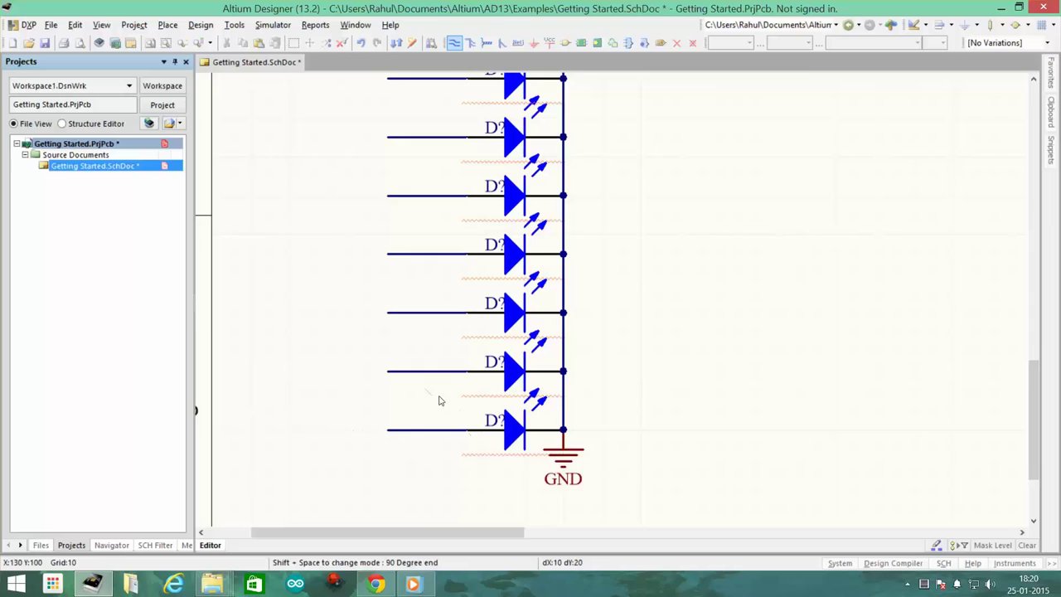
pyautogui.scroll(1, 437, 389)
pyautogui.press('Escape')
# Step: Start a net label named LED1 and place it on the top LED's wire
pyautogui.press('p')
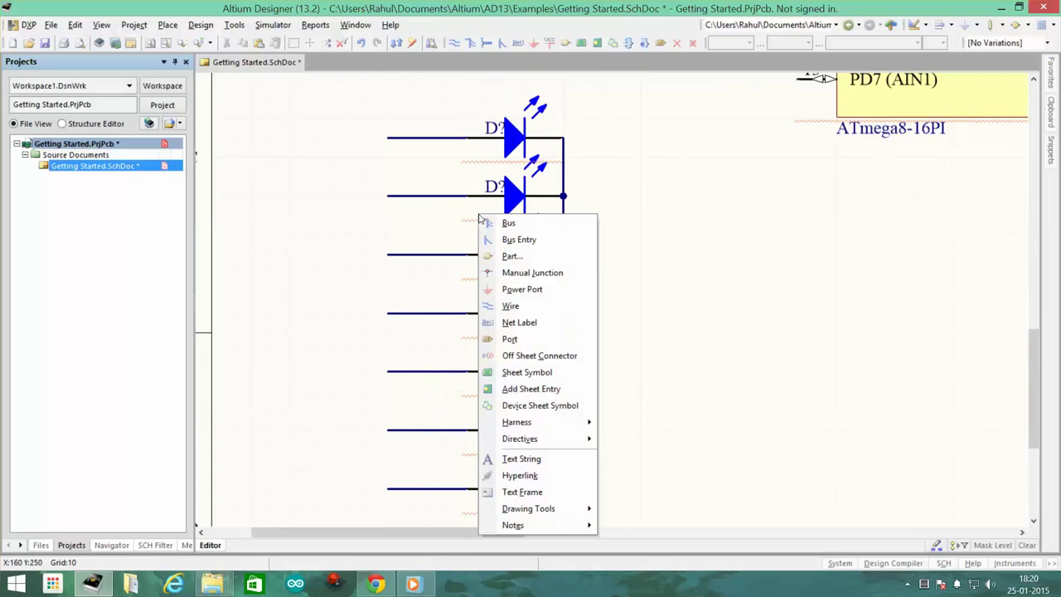
pyautogui.click(521, 323)
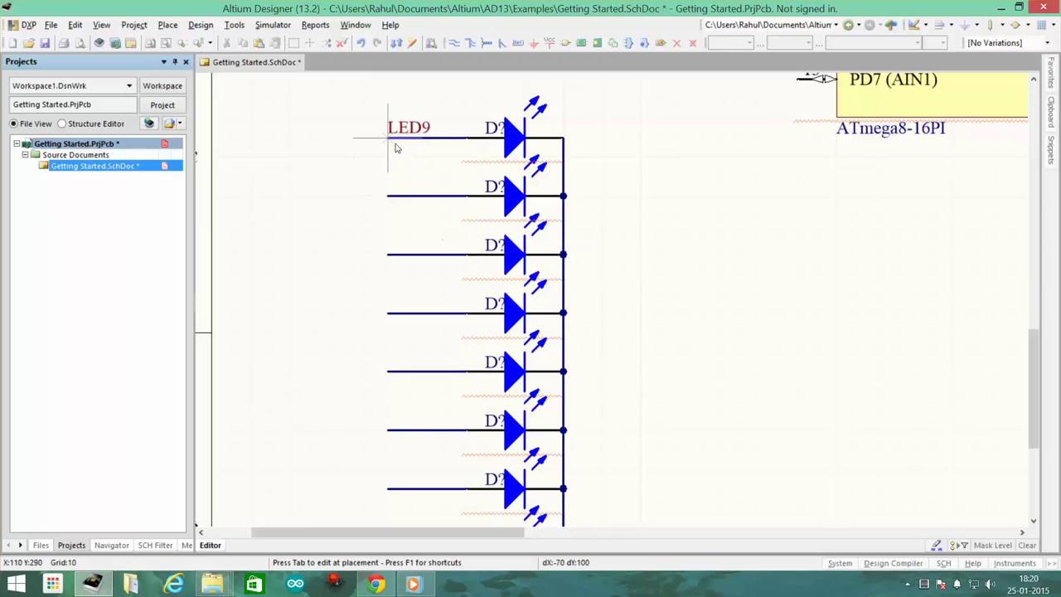
pyautogui.press('Tab')
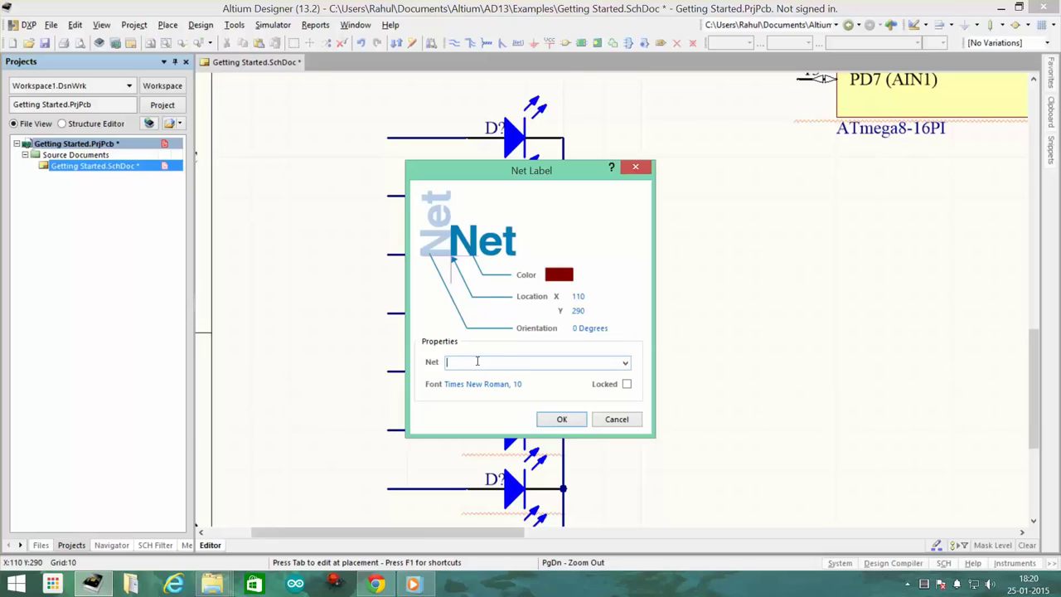
pyautogui.click(548, 421)
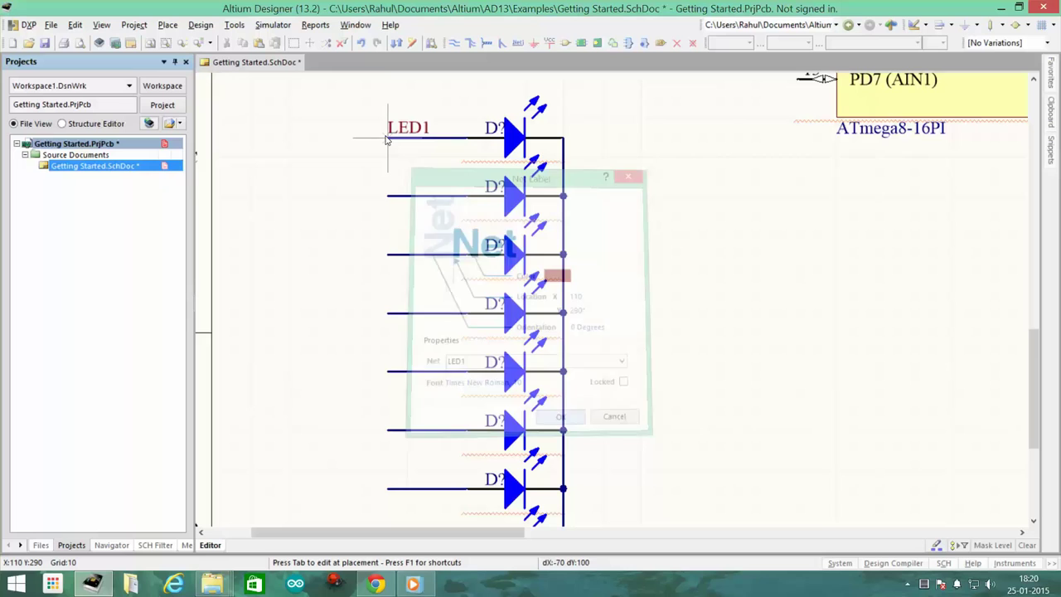
pyautogui.click(387, 137)
# Step: Place labels LED2 through LED8 on the remaining LED wires, top to bottom
pyautogui.click(387, 196)
pyautogui.click(387, 254)
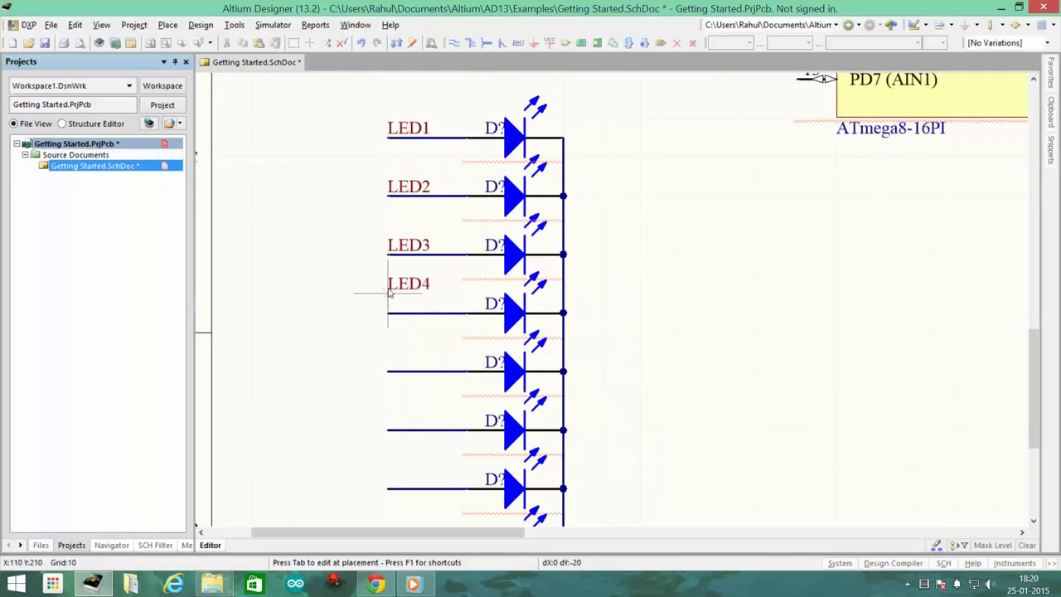
pyautogui.click(387, 312)
pyautogui.click(387, 370)
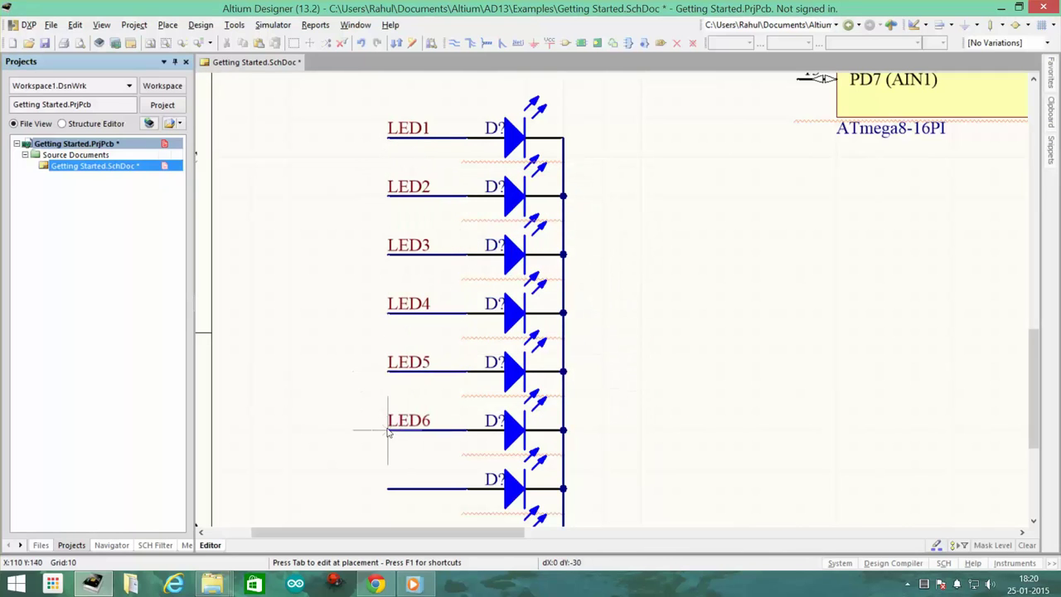
pyautogui.click(387, 429)
pyautogui.click(387, 488)
pyautogui.scroll(-2, 405, 476)
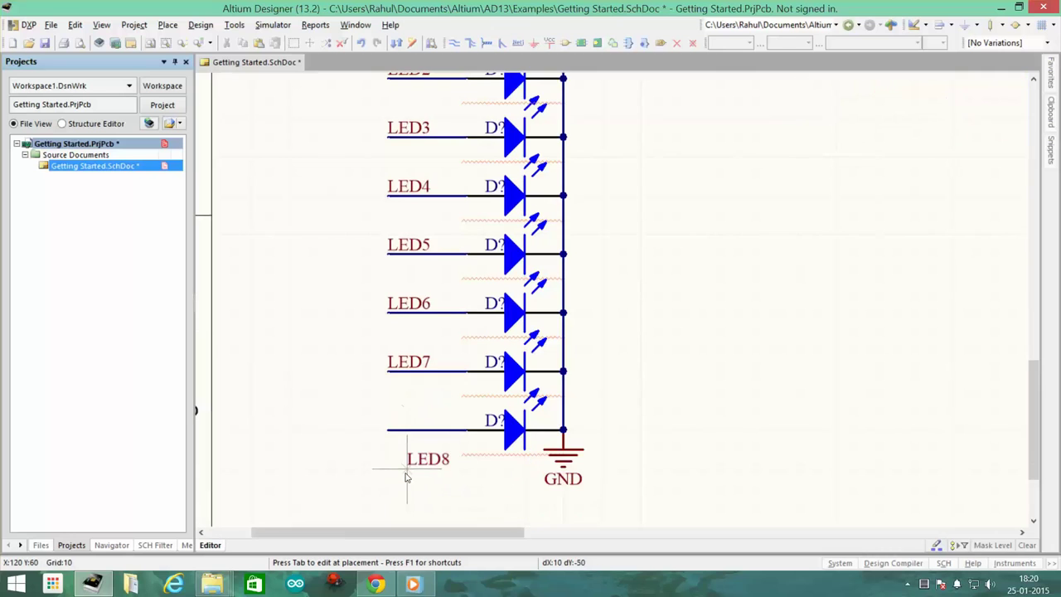
pyautogui.click(386, 429)
pyautogui.press('Escape')
pyautogui.keyDown('ctrl'); pyautogui.scroll(-2, 654, 350); pyautogui.keyUp('ctrl')
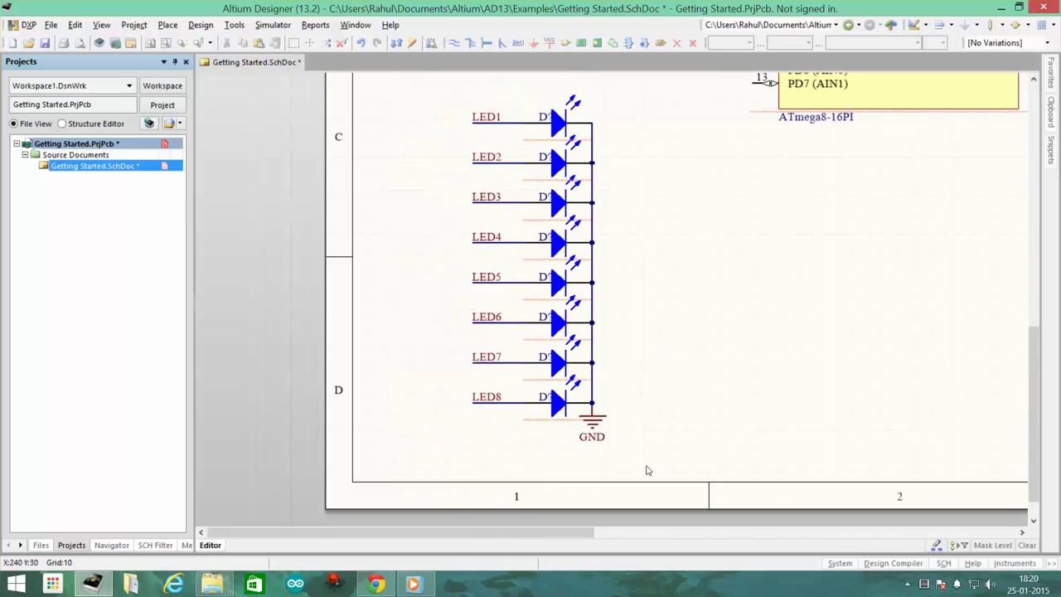
pyautogui.moveTo(557, 532); pyautogui.dragTo(598, 527)
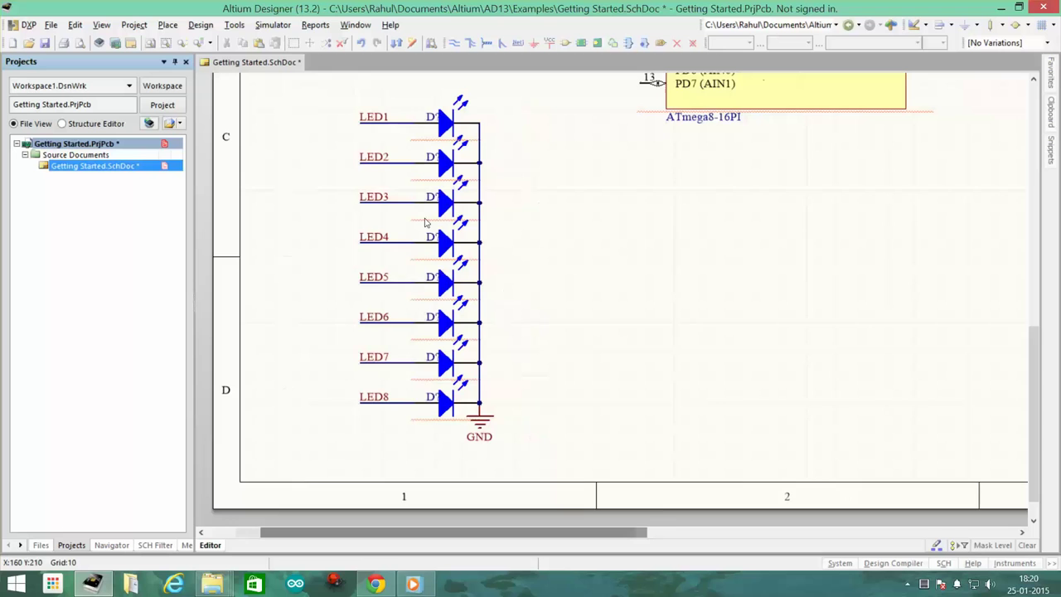
pyautogui.keyDown('ctrl'); pyautogui.scroll(-2, 663, 421); pyautogui.keyUp('ctrl')
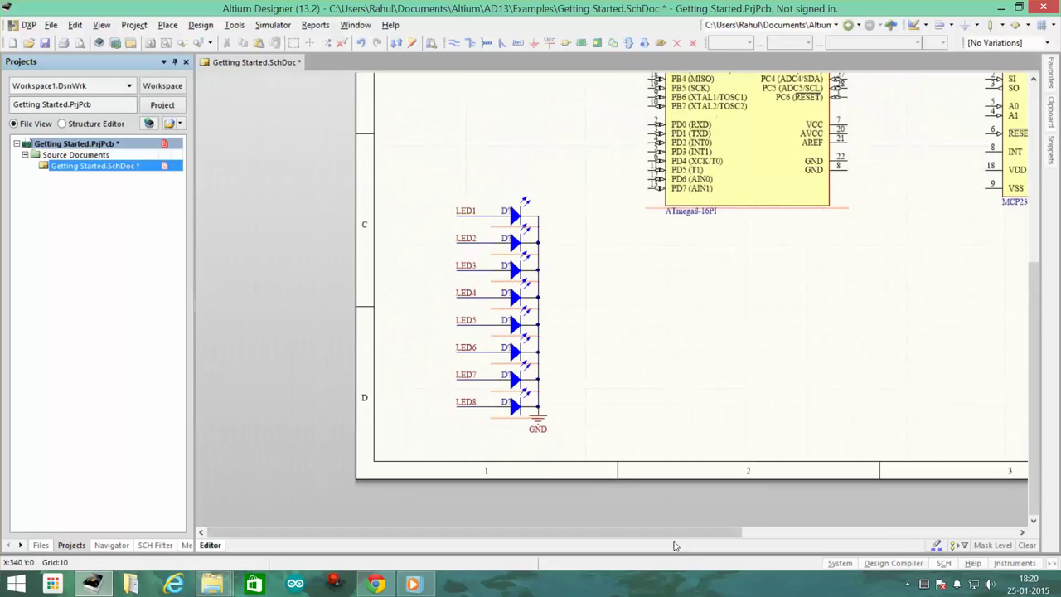
pyautogui.moveTo(684, 535); pyautogui.dragTo(790, 518)
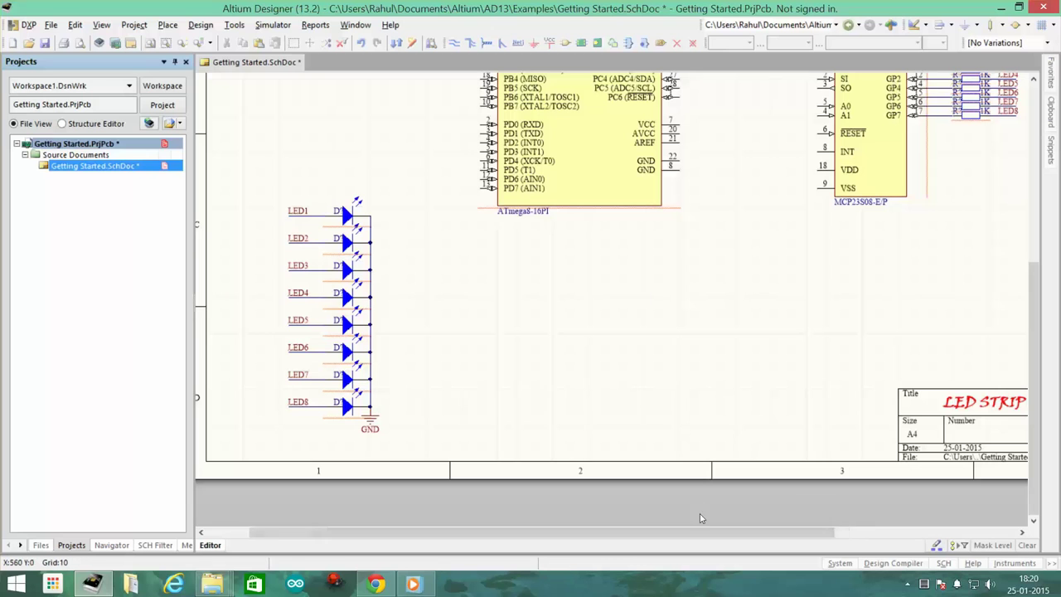
pyautogui.moveTo(701, 535); pyautogui.dragTo(717, 533)
pyautogui.scroll(2, 724, 407)
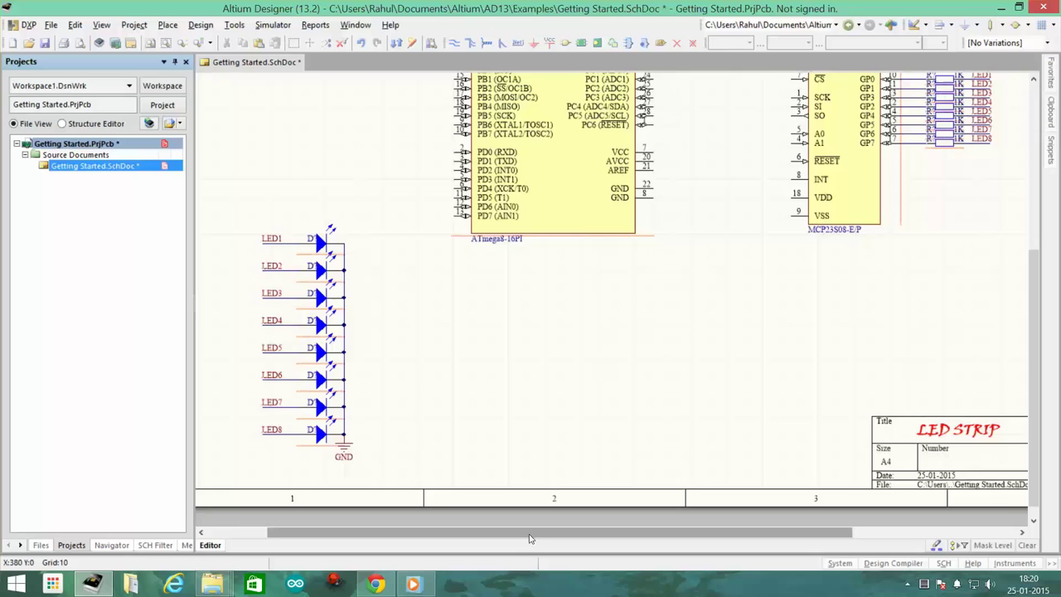
pyautogui.moveTo(529, 537); pyautogui.dragTo(448, 535)
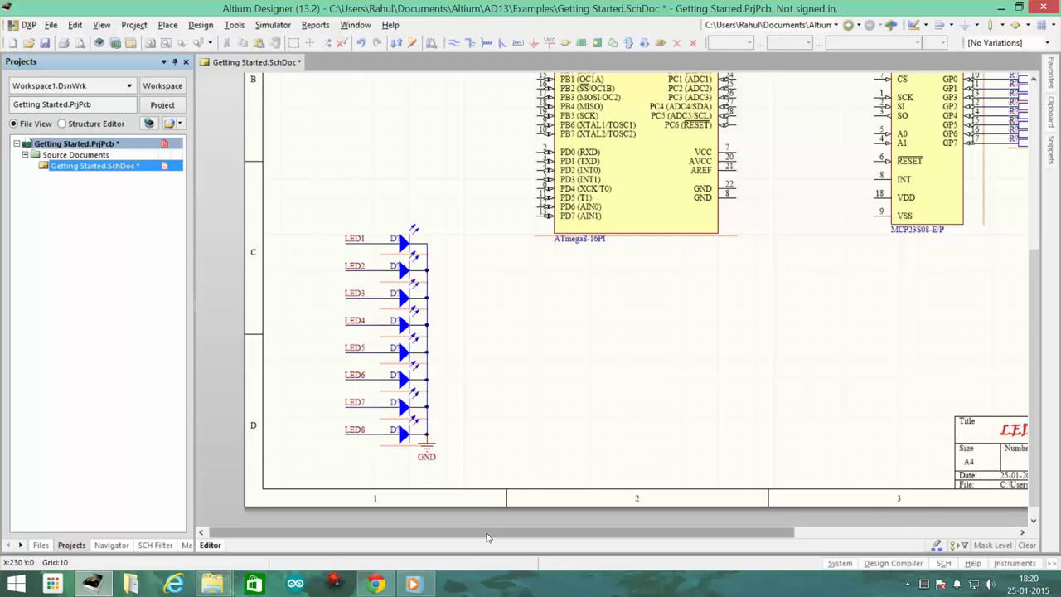
pyautogui.moveTo(489, 534); pyautogui.dragTo(658, 535)
pyautogui.scroll(3, 846, 249)
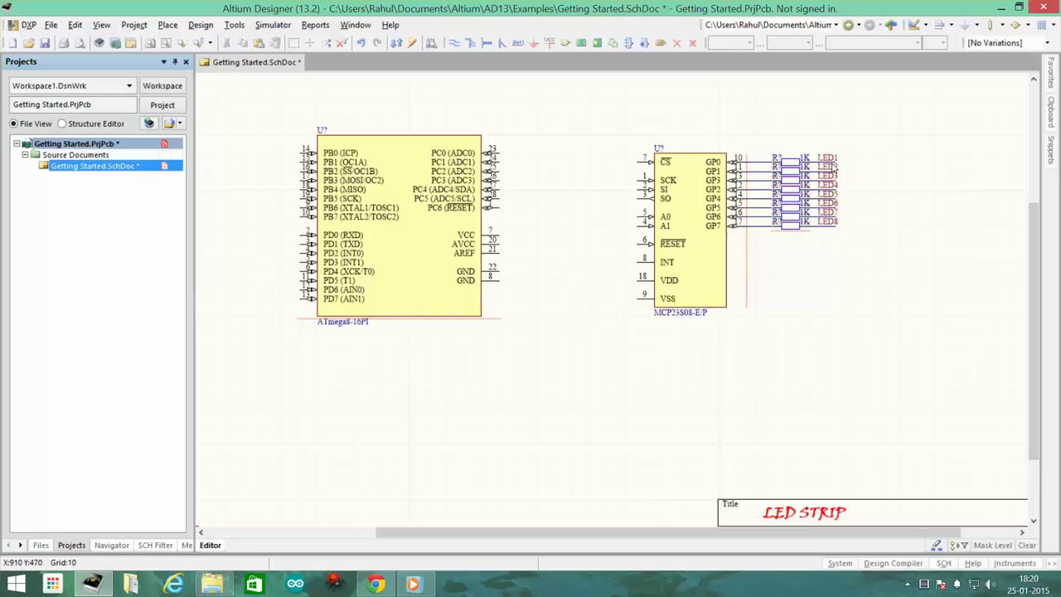
pyautogui.scroll(-3, 749, 344)
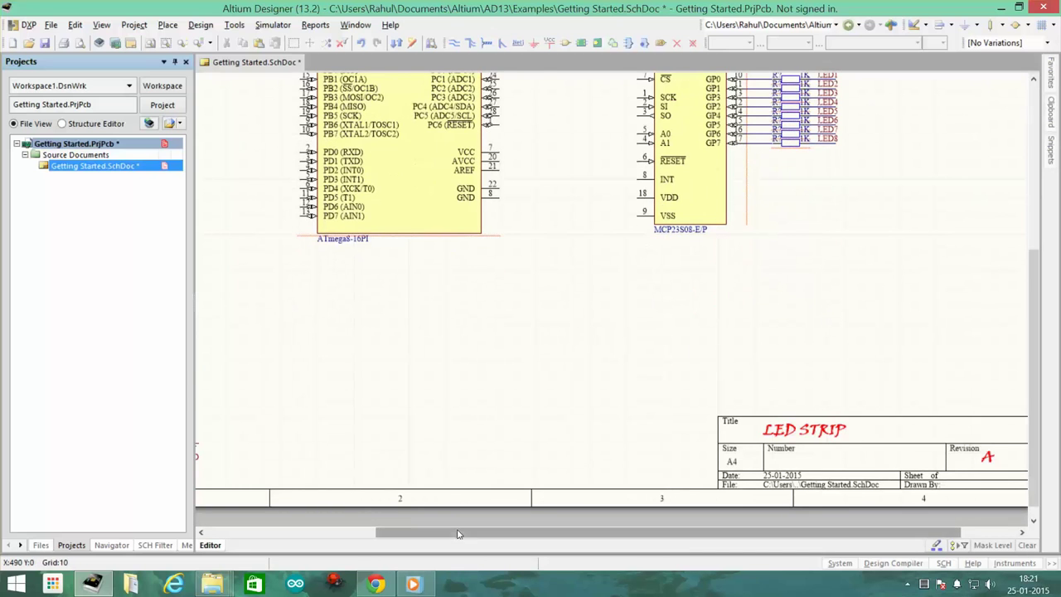
pyautogui.moveTo(427, 531); pyautogui.dragTo(319, 531)
pyautogui.scroll(4, 635, 374)
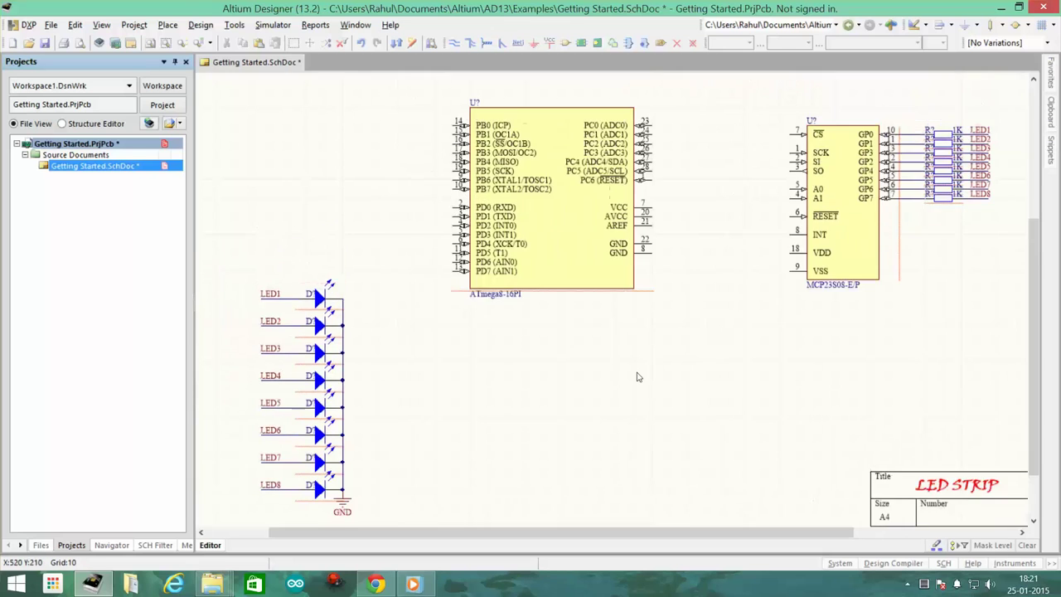
pyautogui.scroll(-2, 737, 381)
pyautogui.scroll(3, 774, 379)
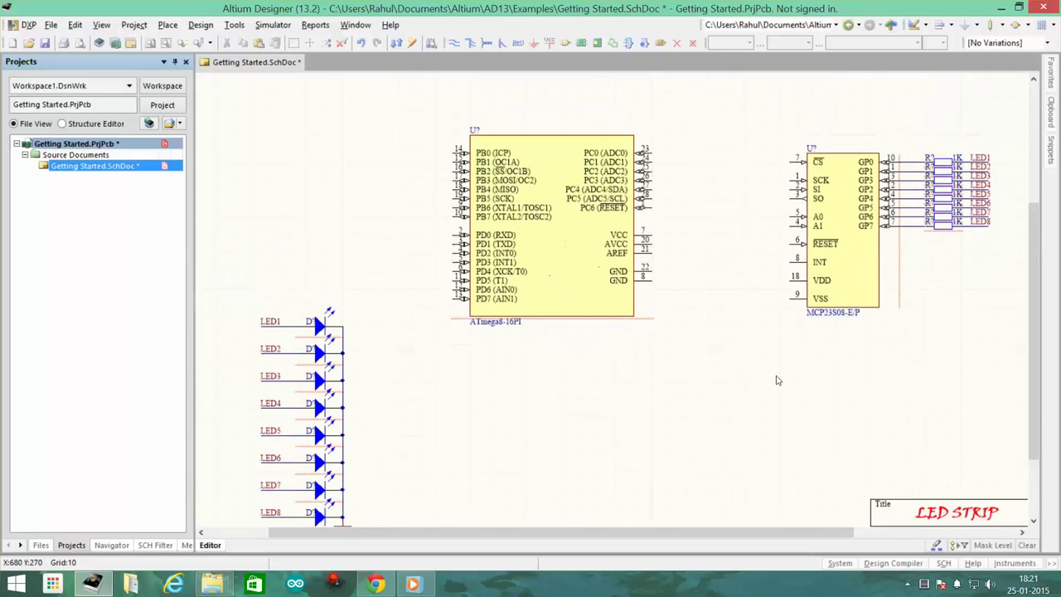
pyautogui.moveTo(745, 532); pyautogui.dragTo(805, 530)
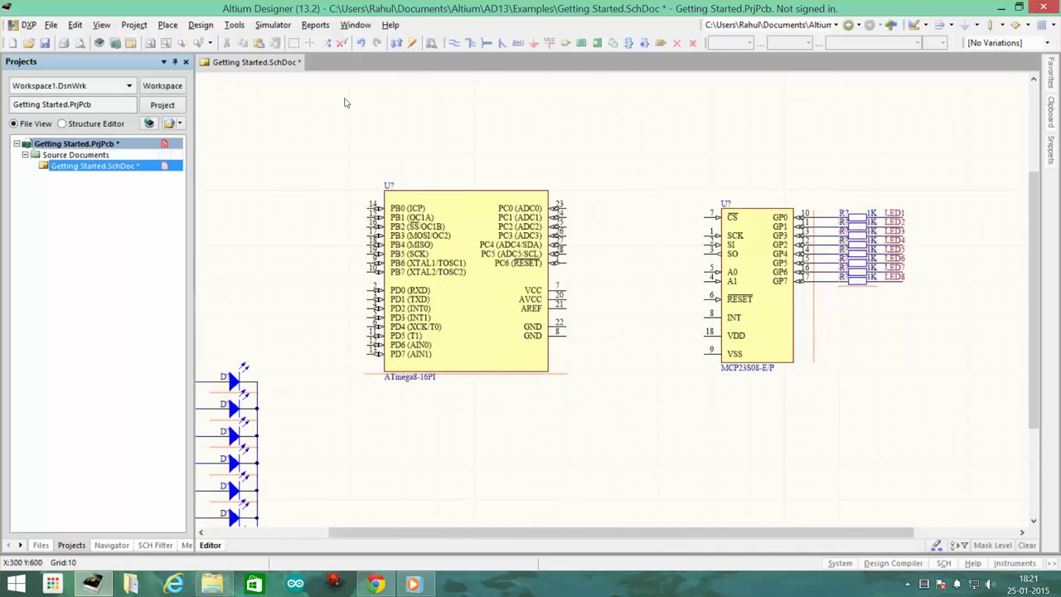
pyautogui.scroll(1, 425, 201)
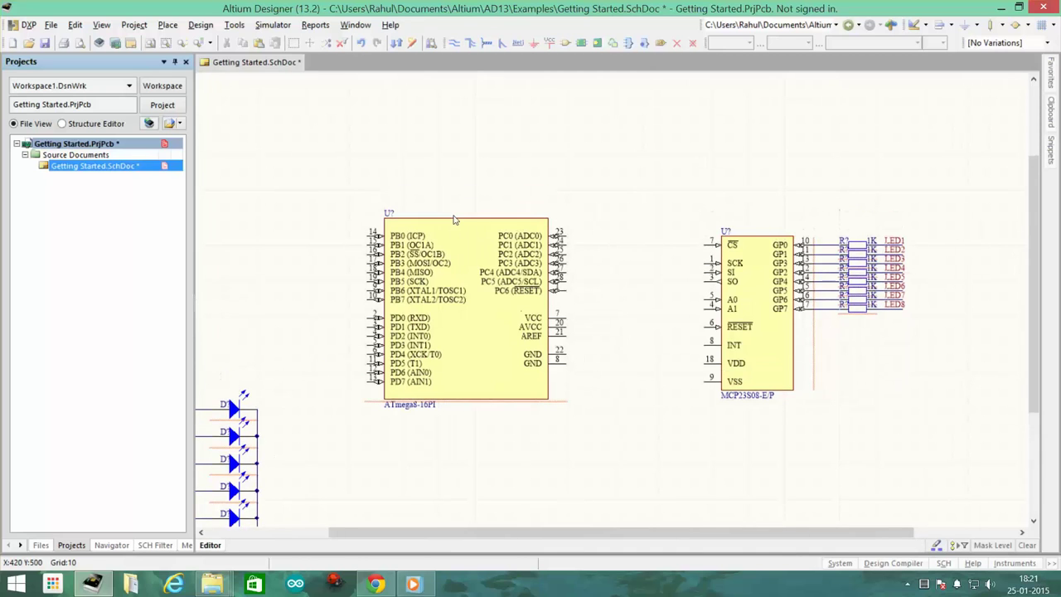
# Step: Search the libraries for 7805 parts and choose the L7805ACV voltage regulator
pyautogui.click(564, 44)
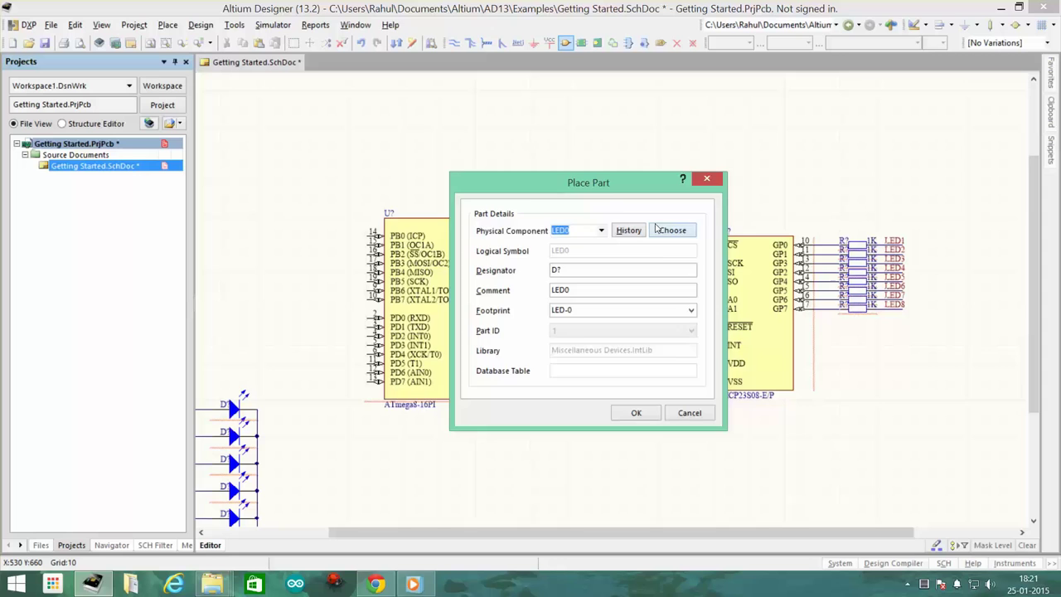
pyautogui.click(657, 229)
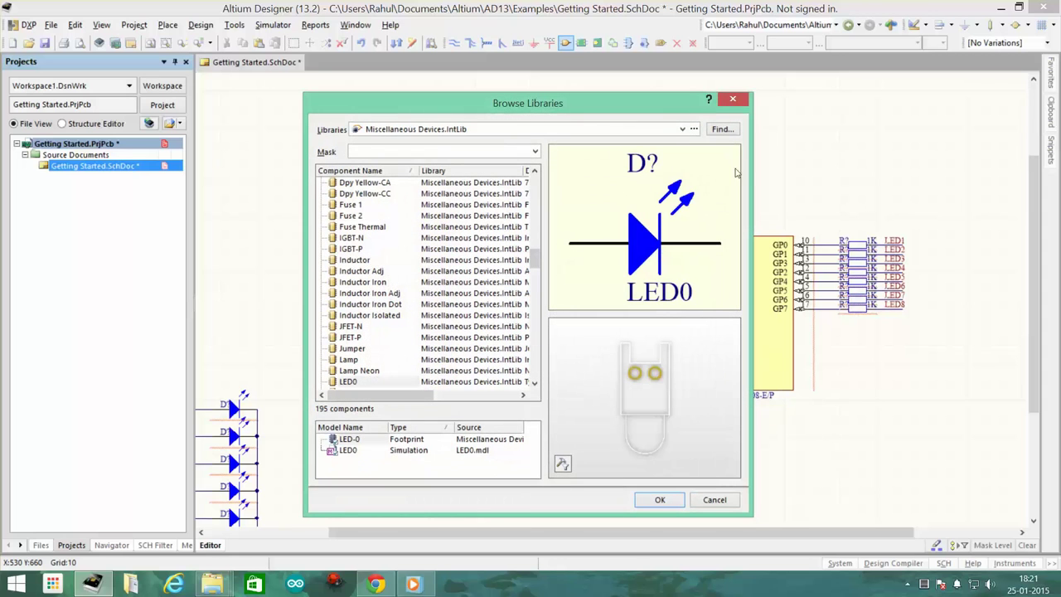
pyautogui.click(721, 131)
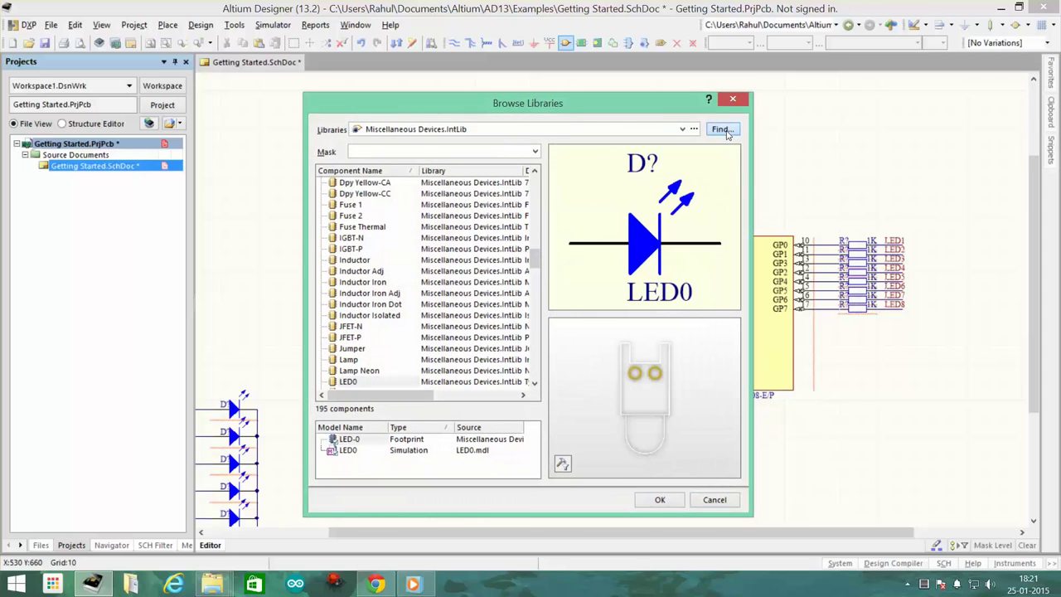
pyautogui.doubleClick(646, 195)
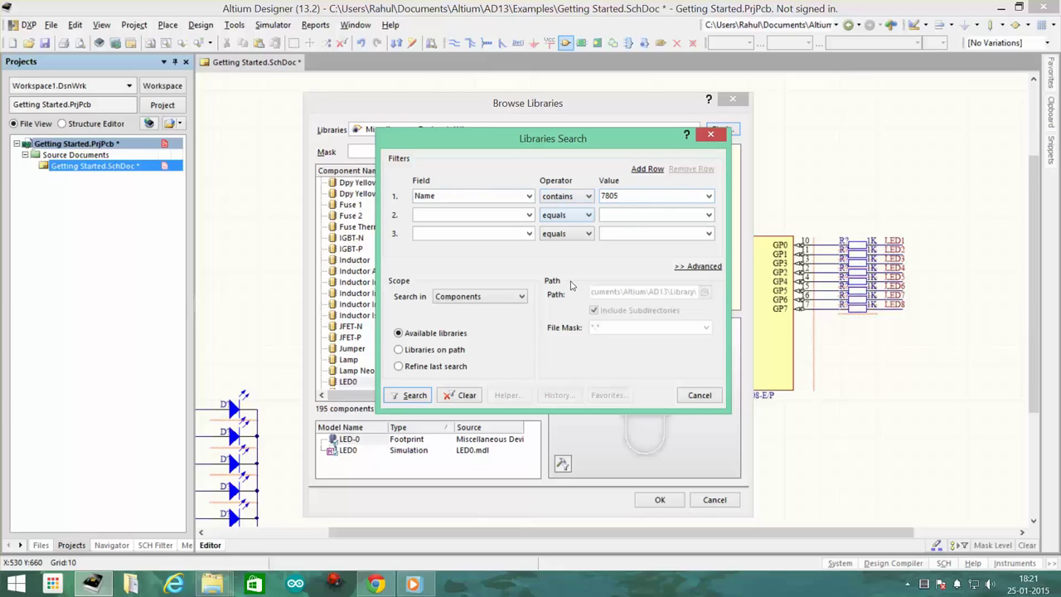
pyautogui.click(411, 395)
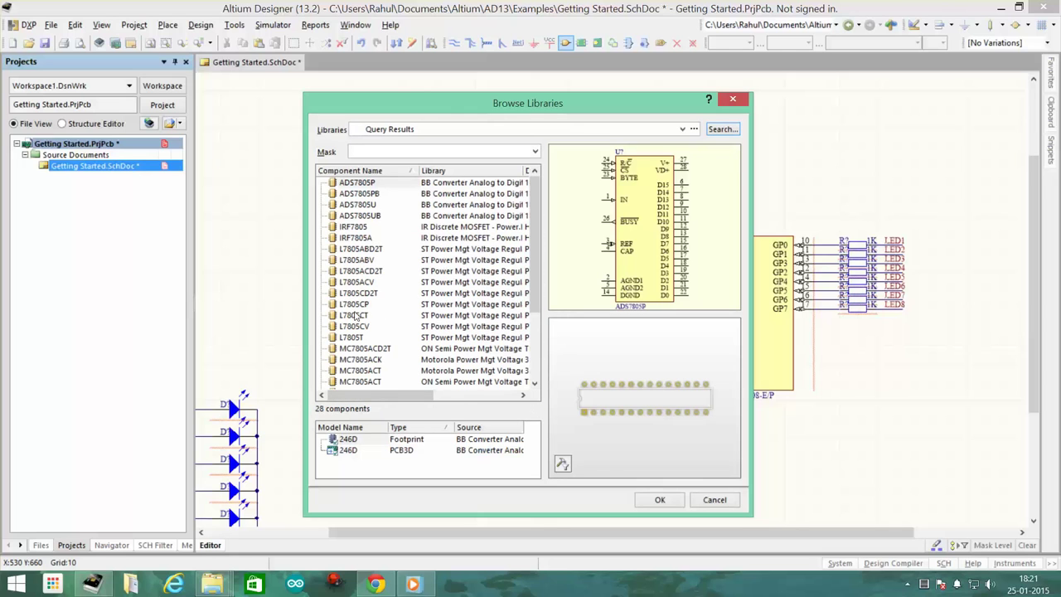
pyautogui.click(365, 228)
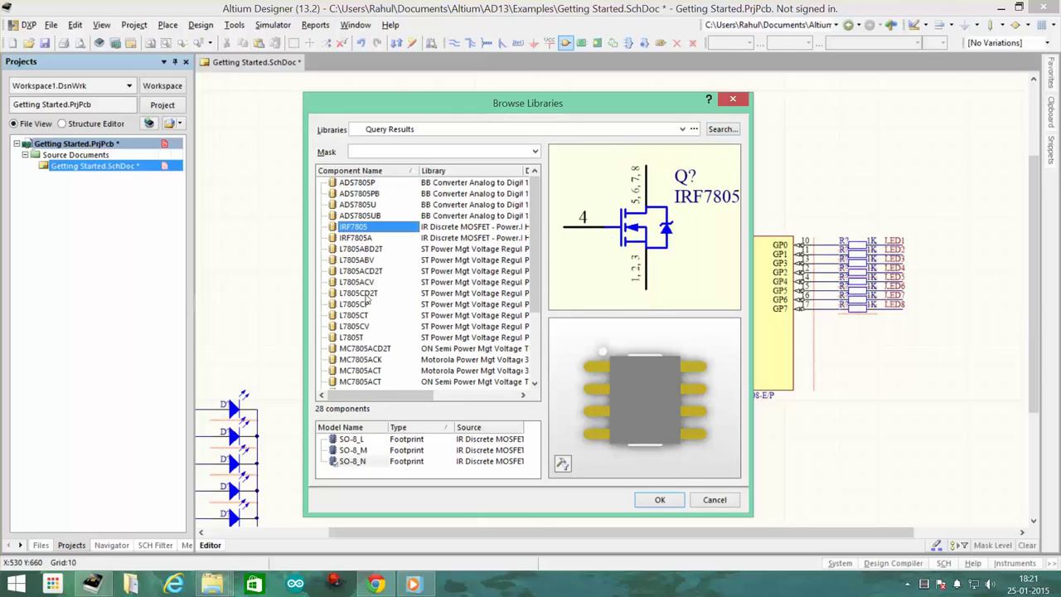
pyautogui.click(368, 283)
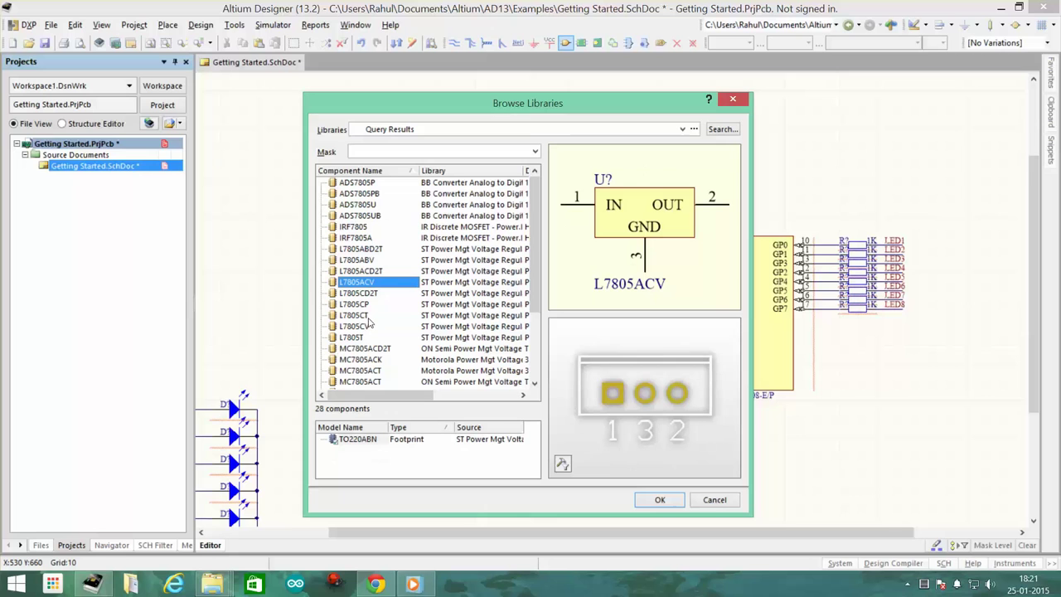
pyautogui.click(676, 503)
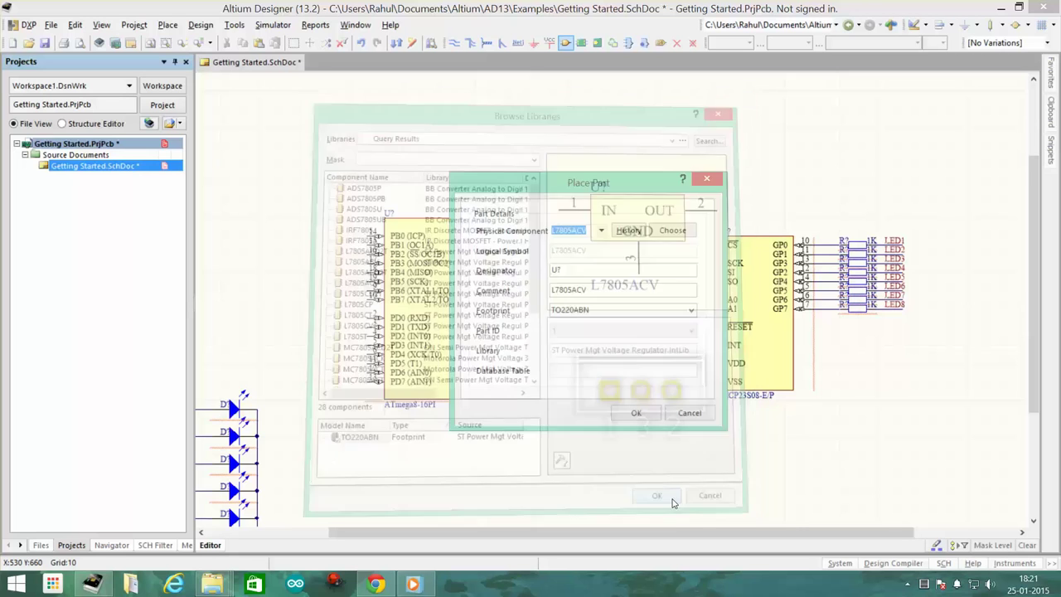
# Step: Place one L7805ACV regulator above the ATmega8
pyautogui.click(633, 414)
pyautogui.scroll(3, 266, 141)
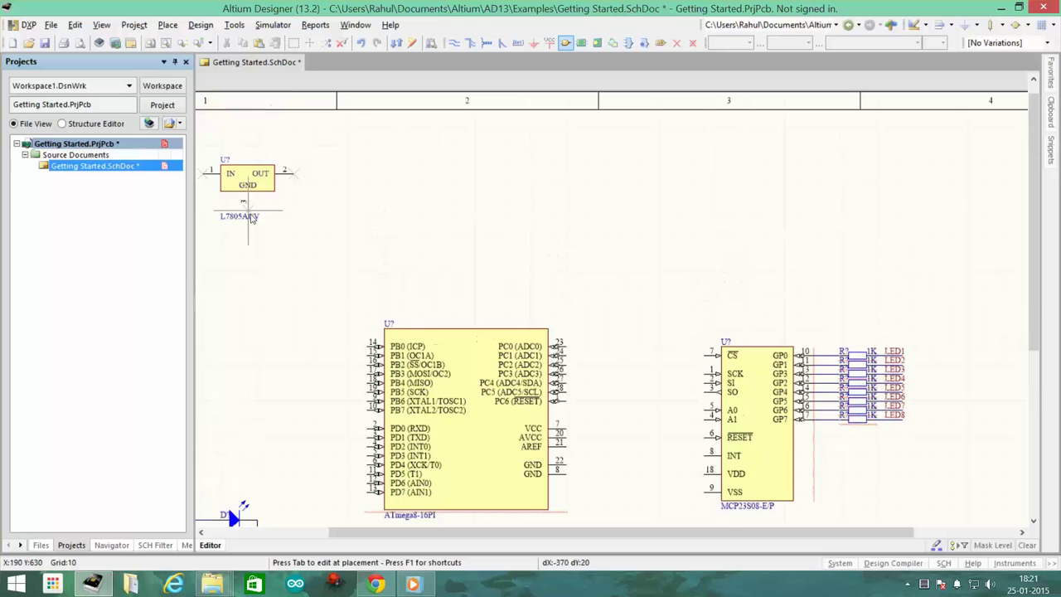
pyautogui.click(485, 228)
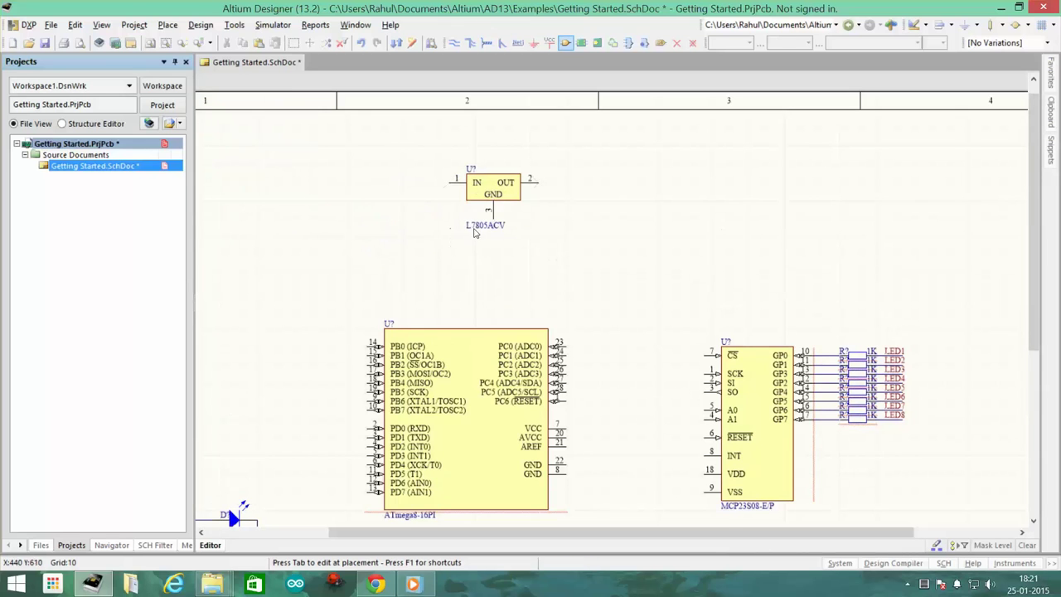
pyautogui.press('Tab')
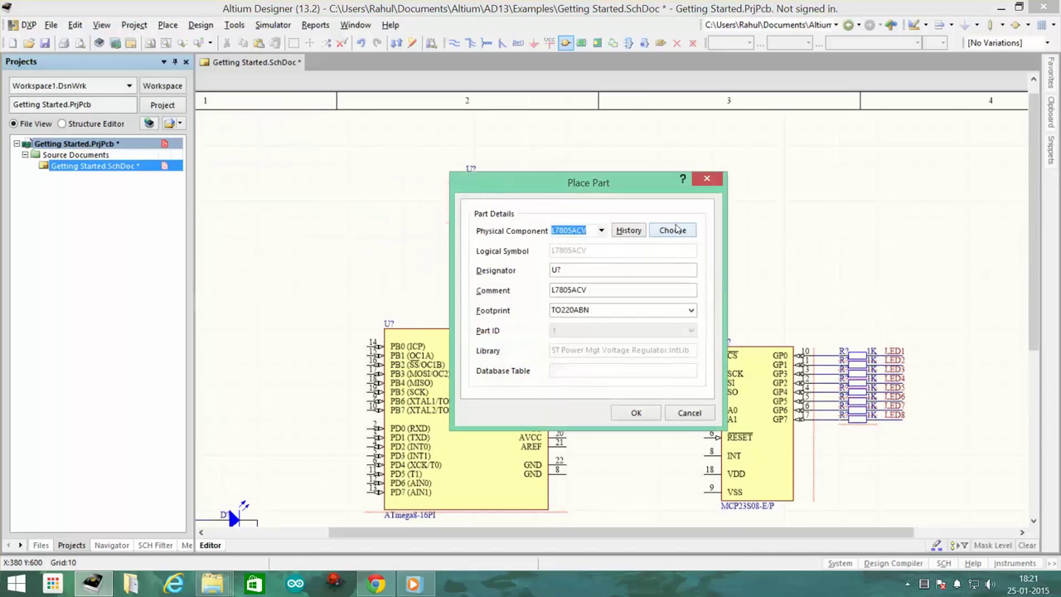
pyautogui.click(705, 180)
# Step: Move the L7805ACV label up beside the U? designator
pyautogui.keyDown('ctrl'); pyautogui.scroll(3, 506, 274); pyautogui.keyUp('ctrl')
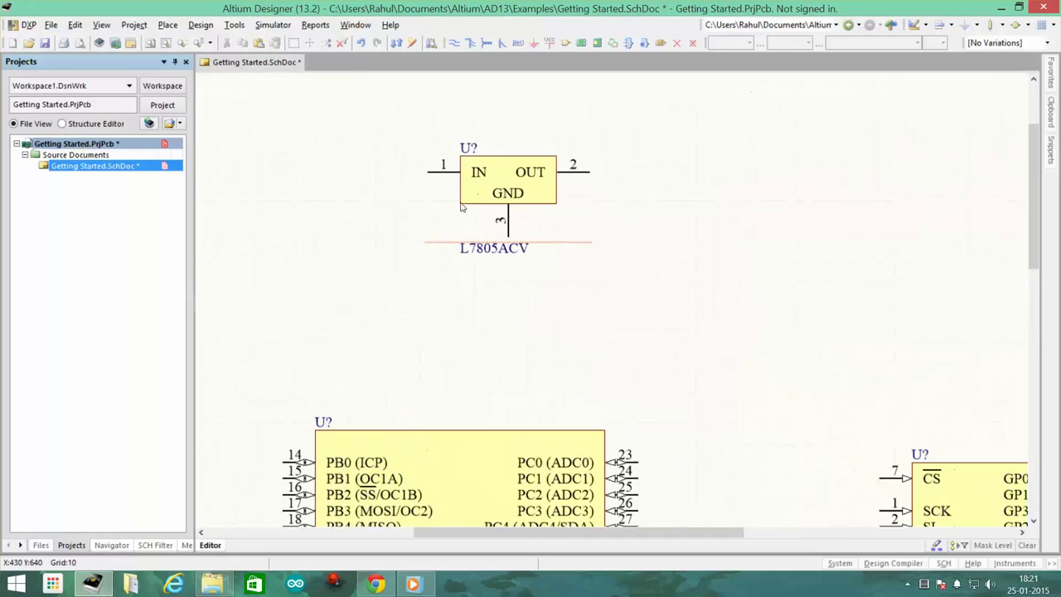
pyautogui.moveTo(468, 254); pyautogui.dragTo(515, 153)
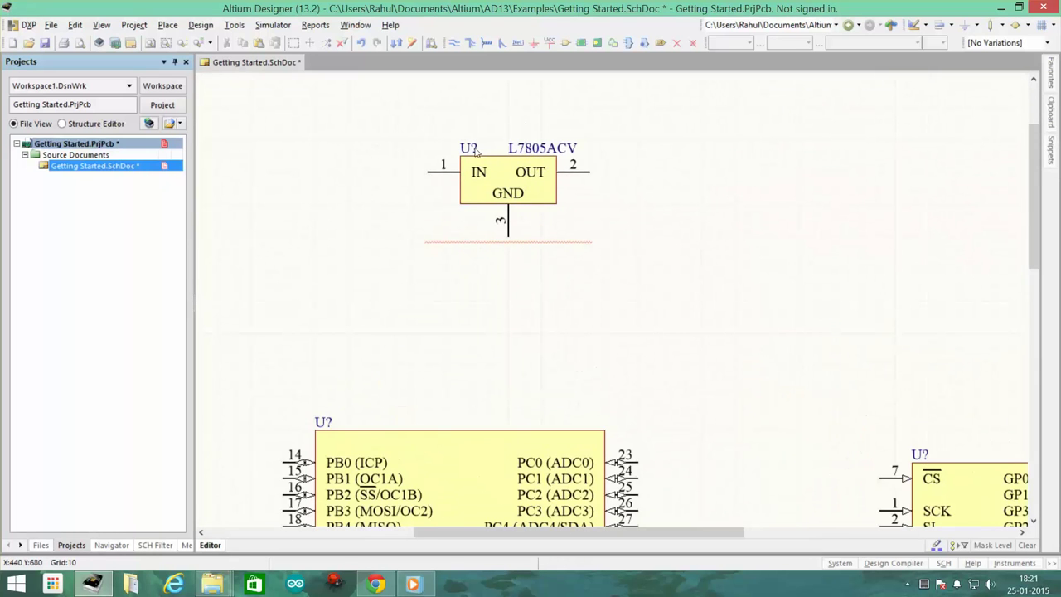
pyautogui.moveTo(412, 114); pyautogui.dragTo(673, 296)
pyautogui.click(672, 261)
pyautogui.moveTo(614, 532); pyautogui.dragTo(557, 532)
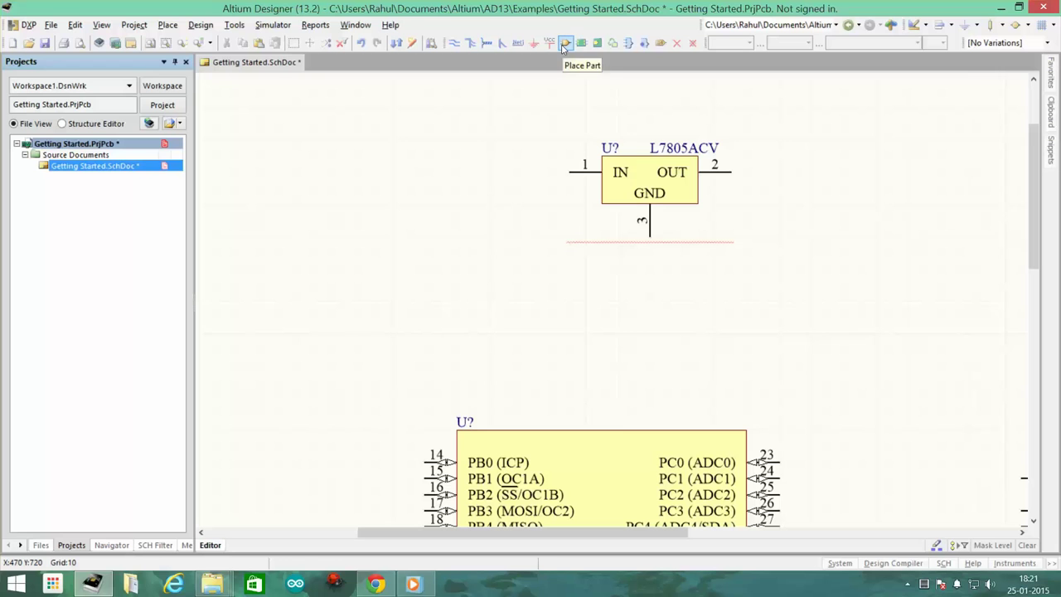
# Step: Choose the Header 2 connector from the Miscellaneous Connectors library
pyautogui.click(564, 43)
pyautogui.click(677, 235)
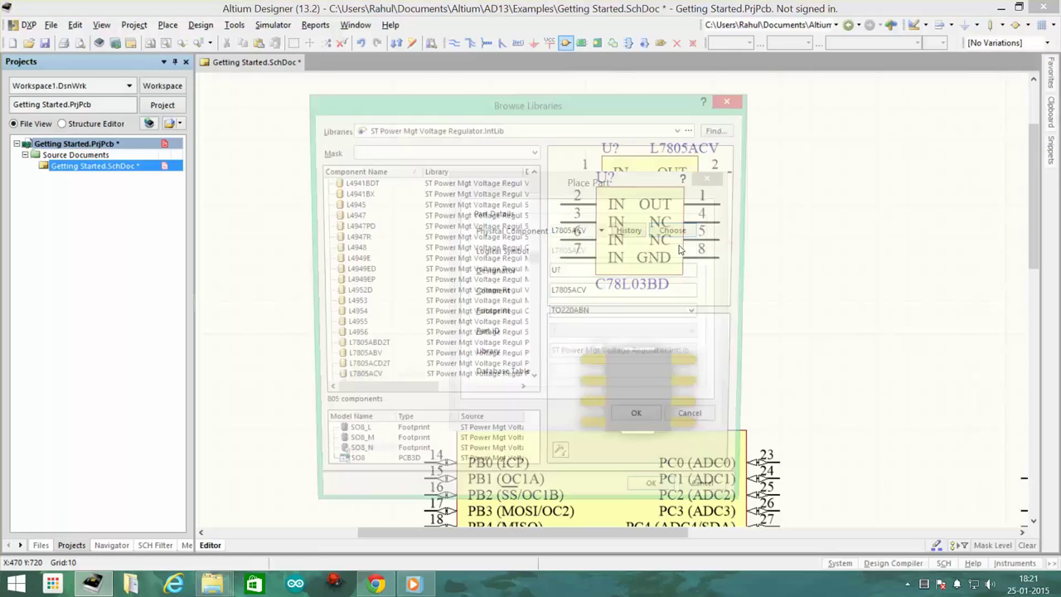
pyautogui.click(683, 130)
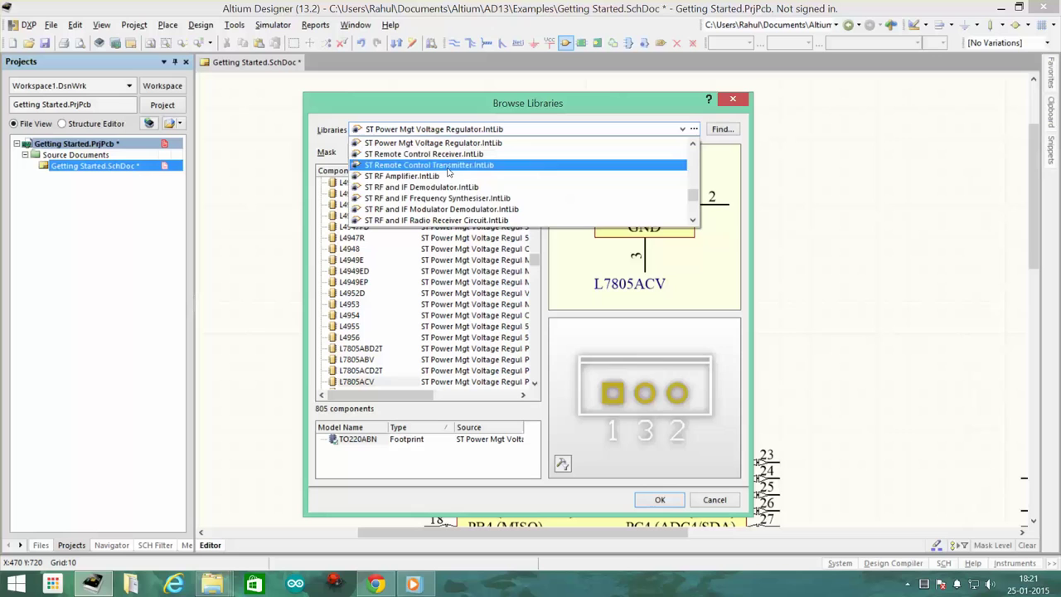
pyautogui.press('Home')
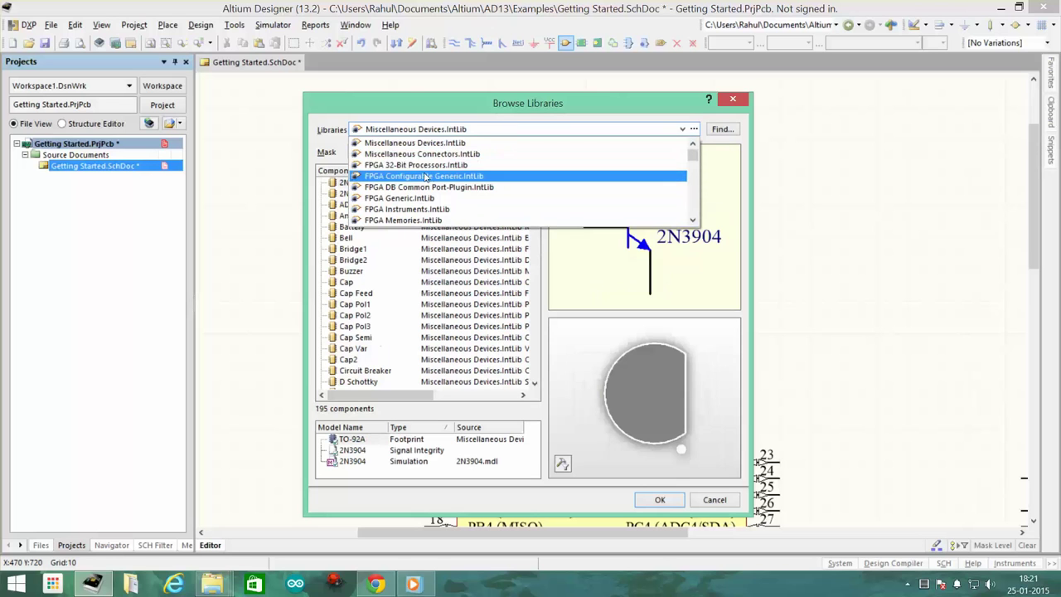
pyautogui.click(438, 155)
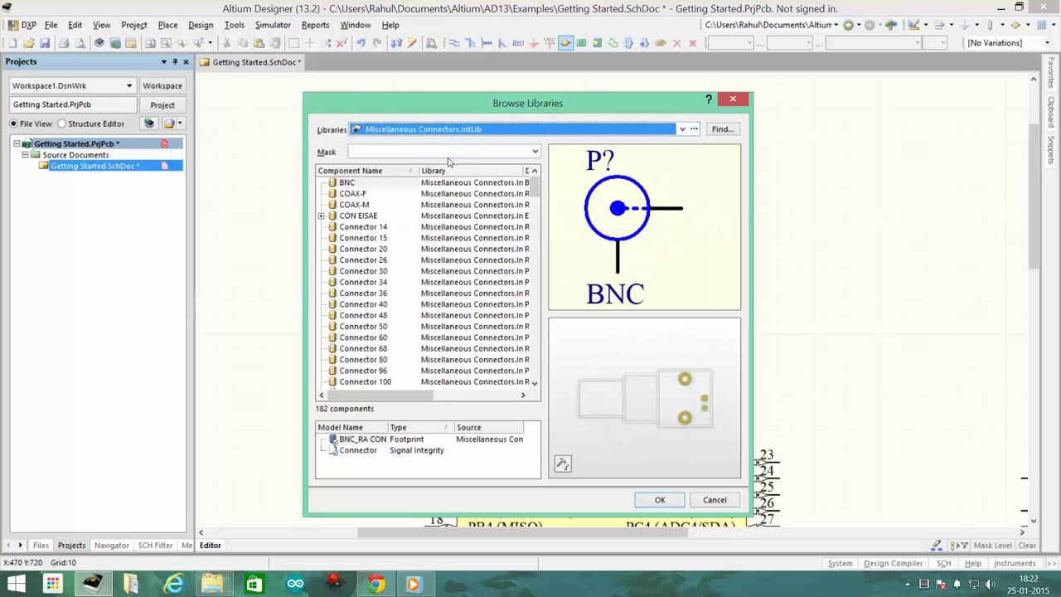
pyautogui.scroll(-3, 372, 273)
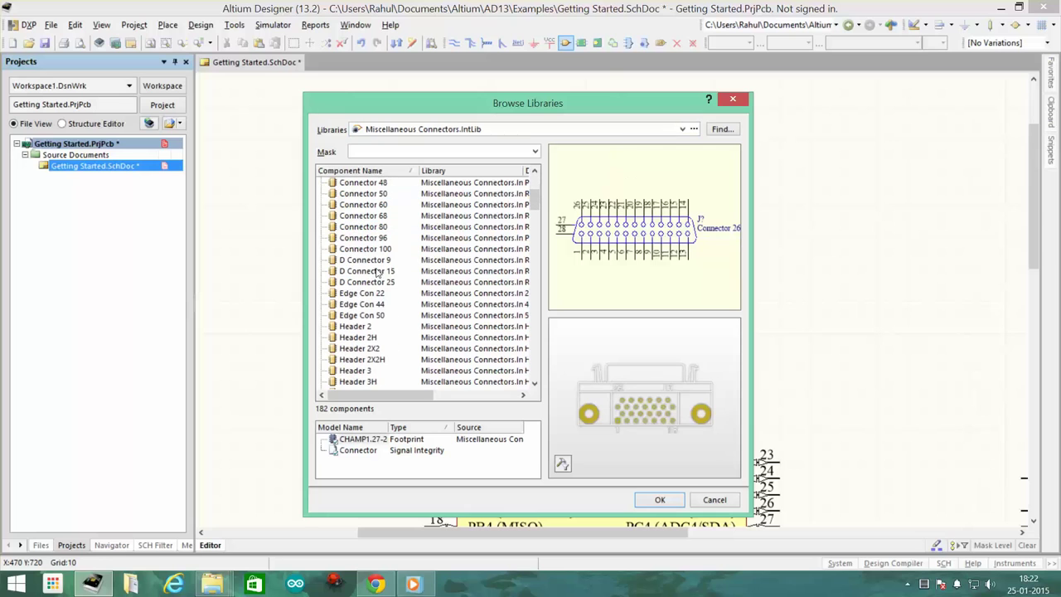
pyautogui.click(370, 327)
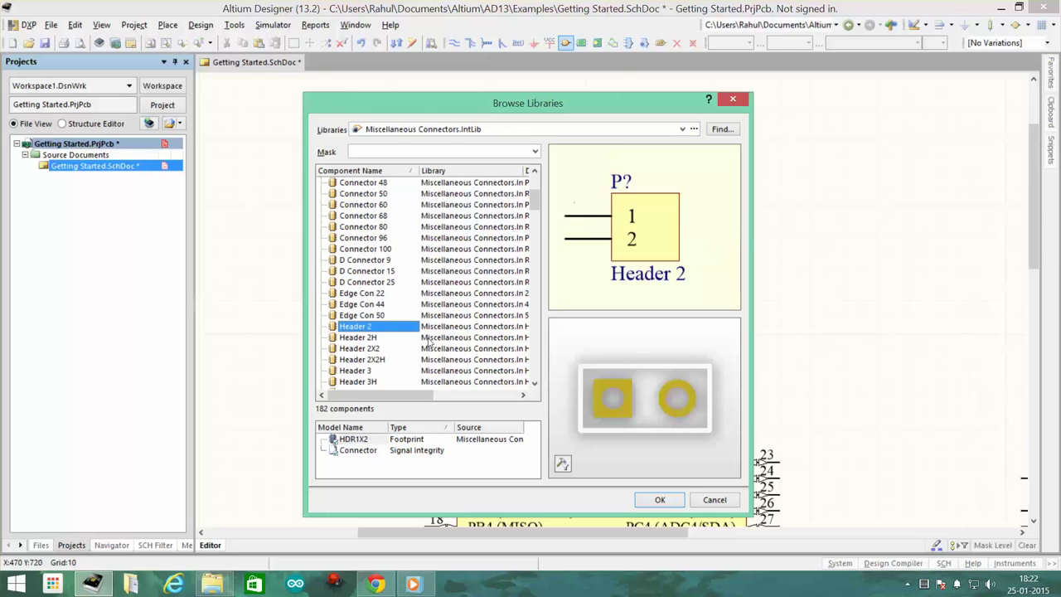
pyautogui.click(658, 501)
pyautogui.click(629, 413)
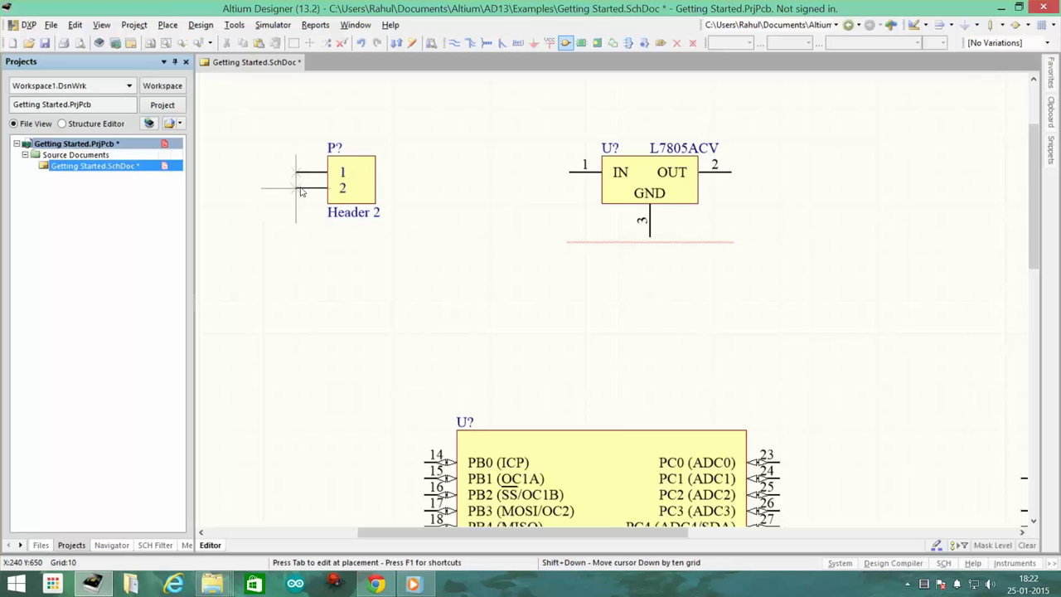
# Step: Mirror the Header 2 so its pins face right and place it left of the regulator
pyautogui.press('y')
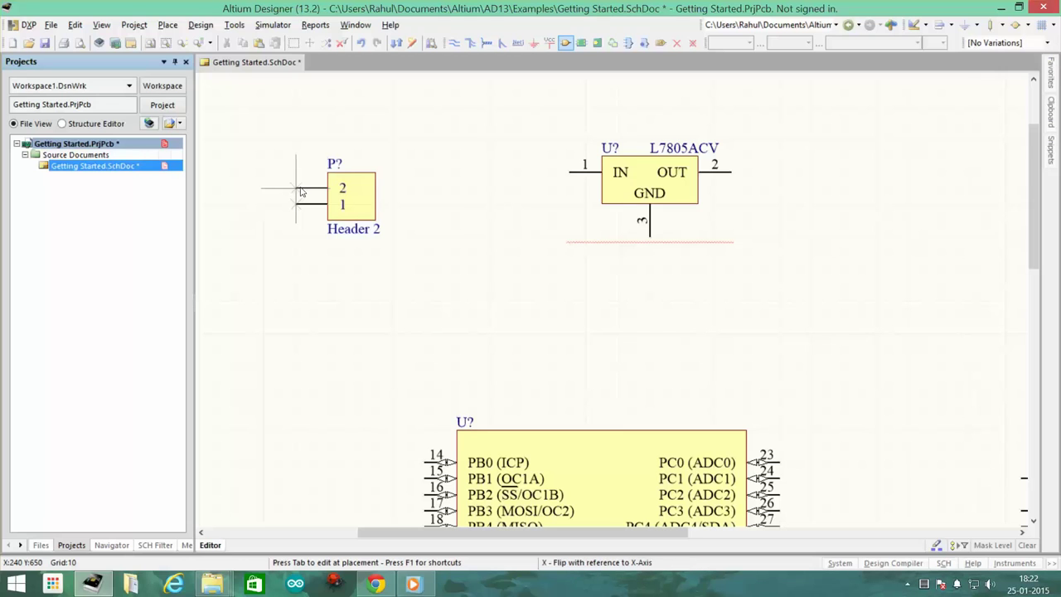
pyautogui.press('x')
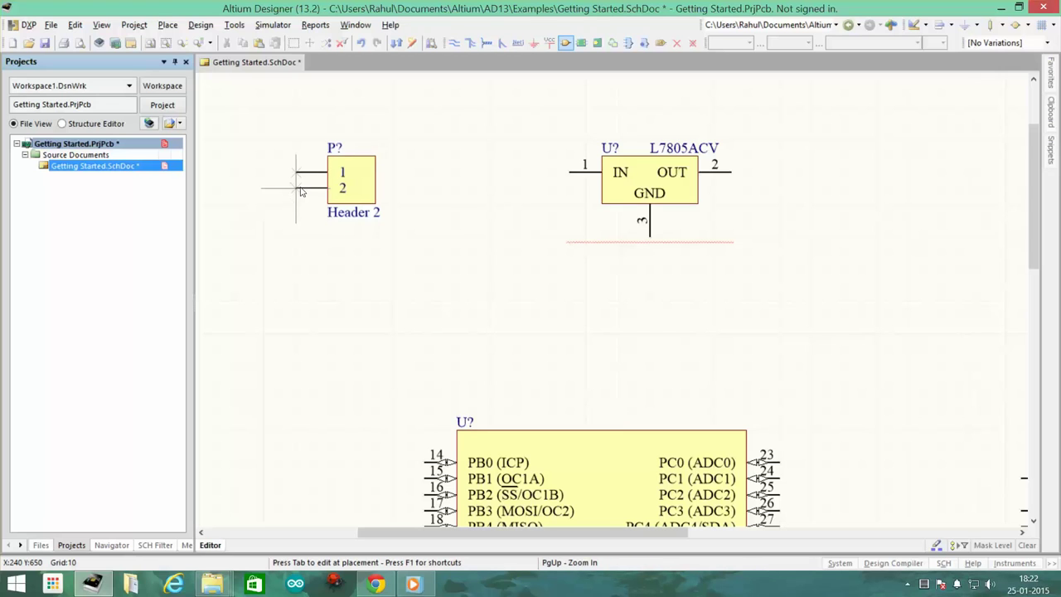
pyautogui.press('x')
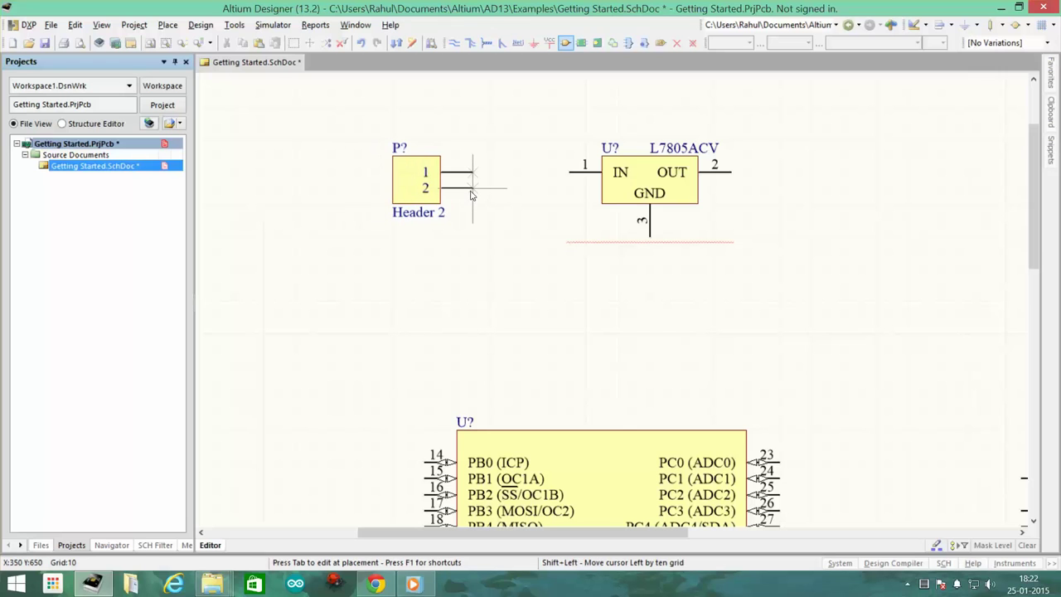
pyautogui.click(471, 195)
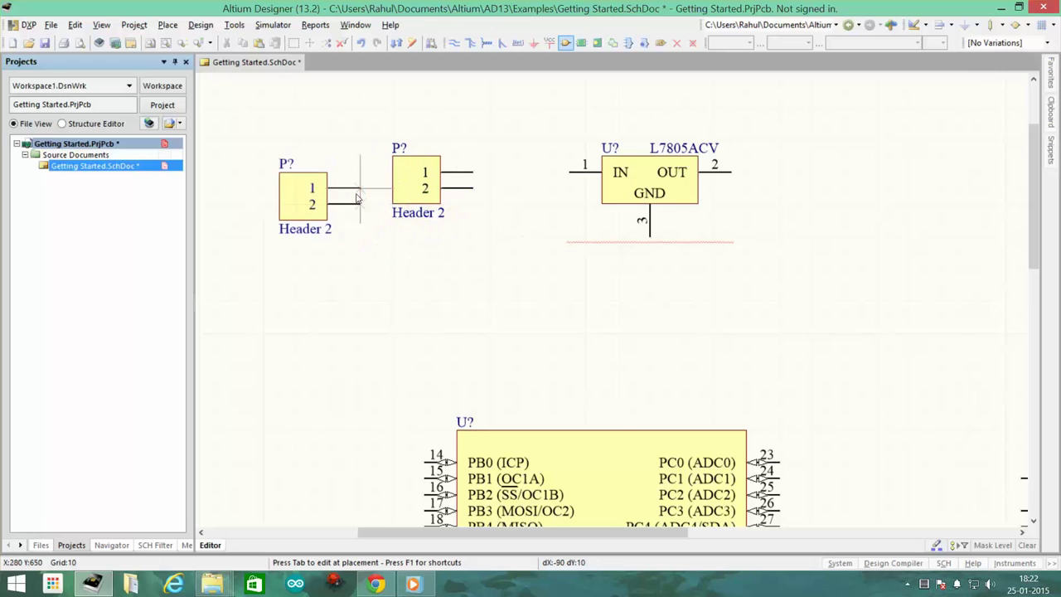
pyautogui.press('Escape')
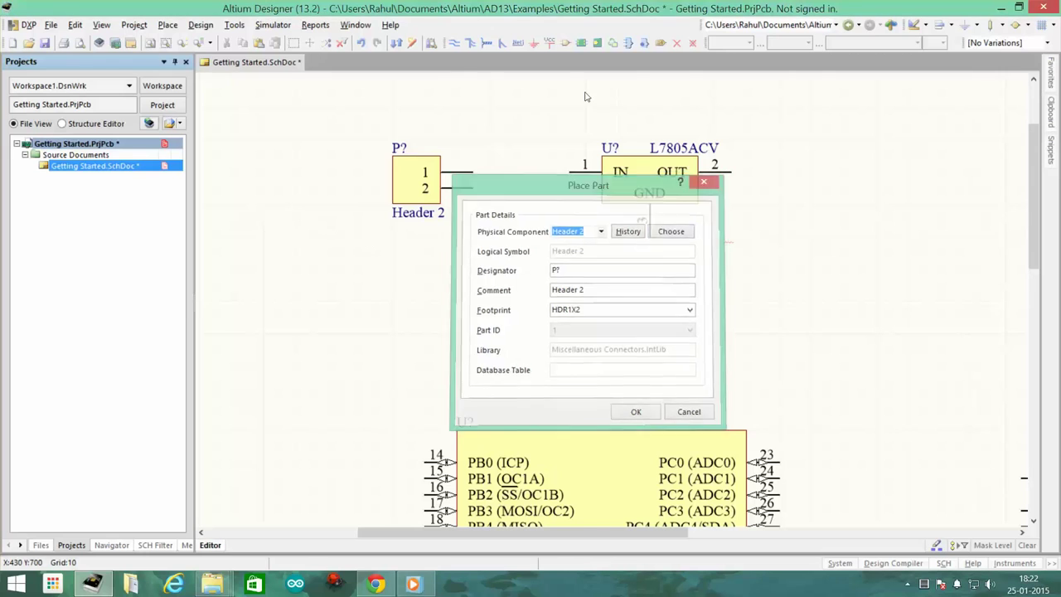
# Step: Wire header pin 1 to the regulator IN and header pin 2 to GND pin 3
pyautogui.press('Escape')
pyautogui.click(454, 42)
pyautogui.click(472, 173)
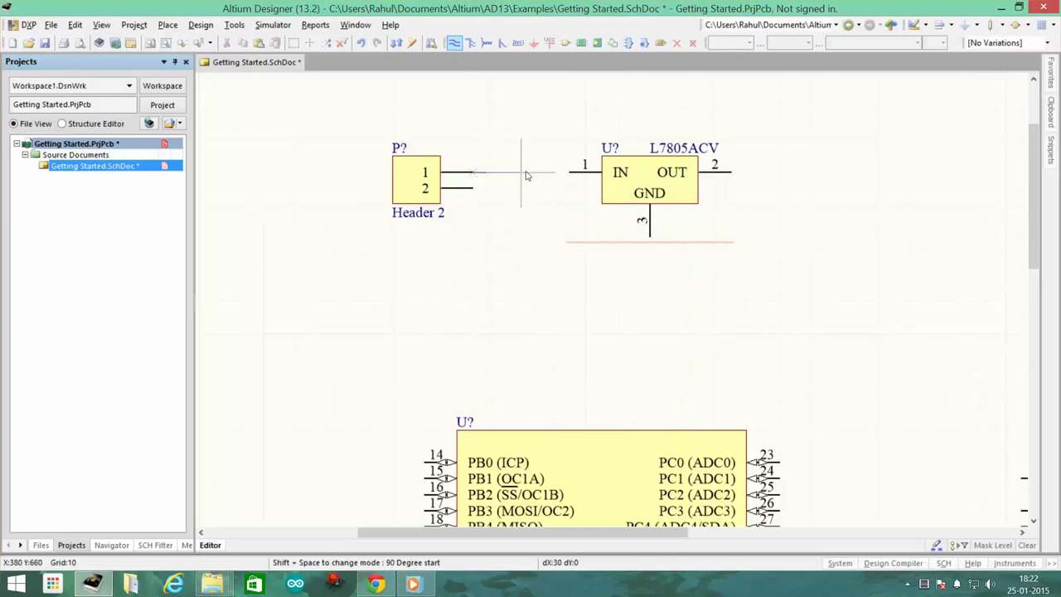
pyautogui.click(568, 173)
pyautogui.click(472, 188)
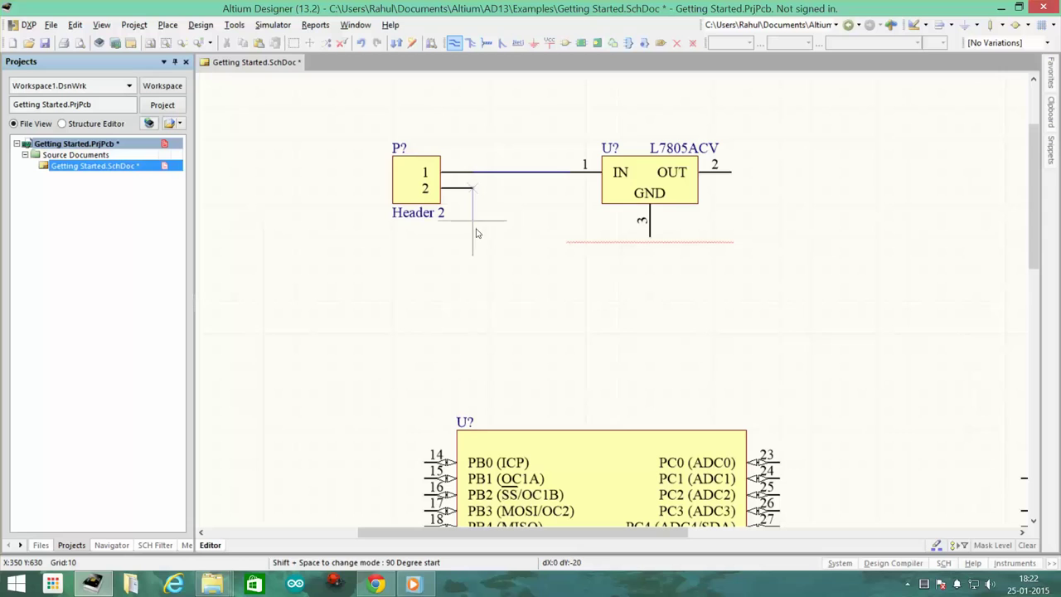
pyautogui.press('space')
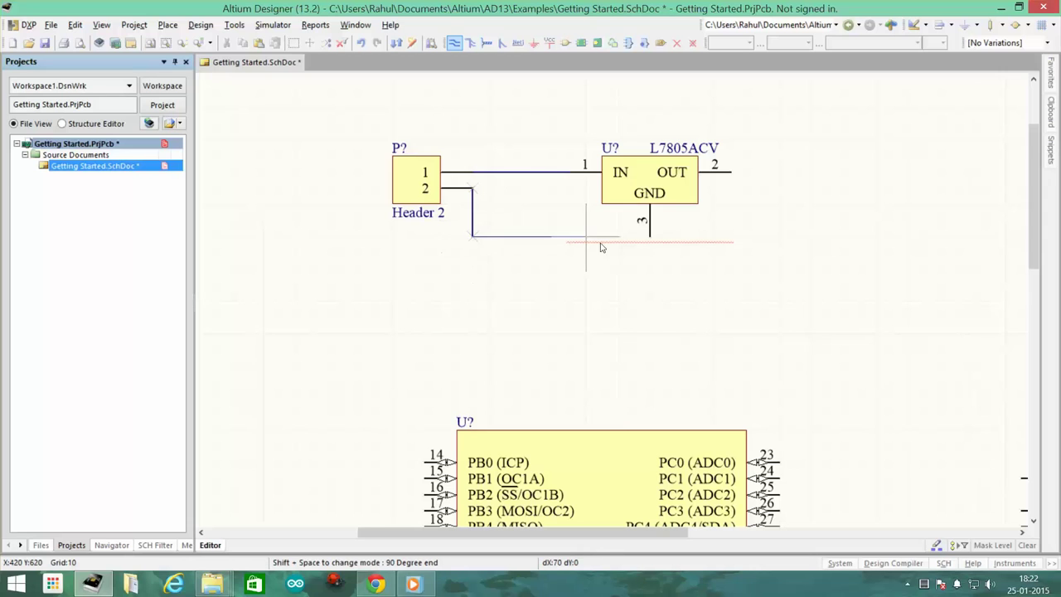
pyautogui.click(652, 239)
pyautogui.press('Escape')
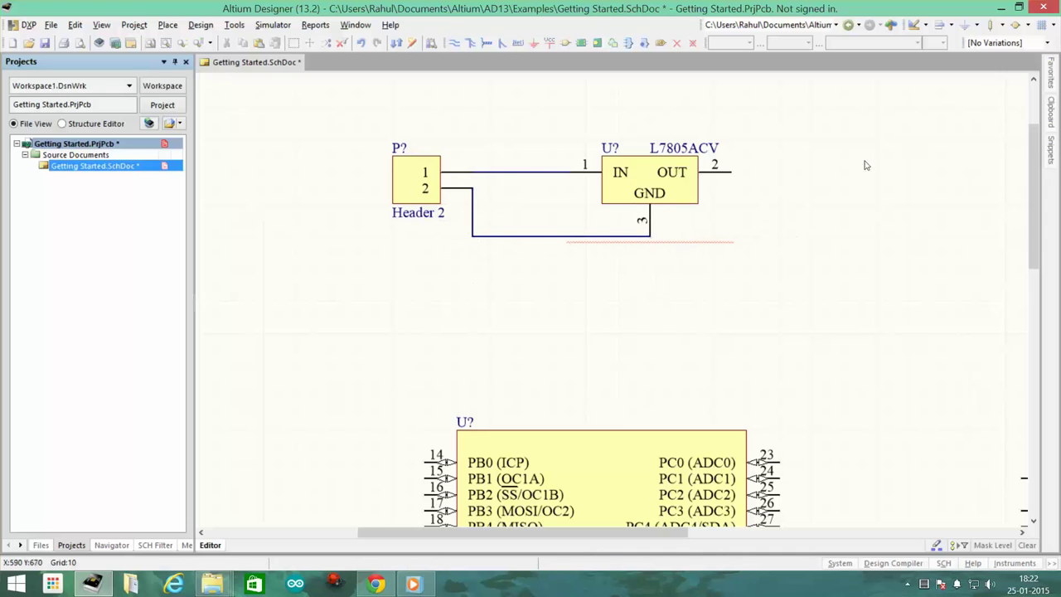
# Step: Place two upright 0.1uF capacitors, one on the IN wire and one by OUT
pyautogui.click(992, 27)
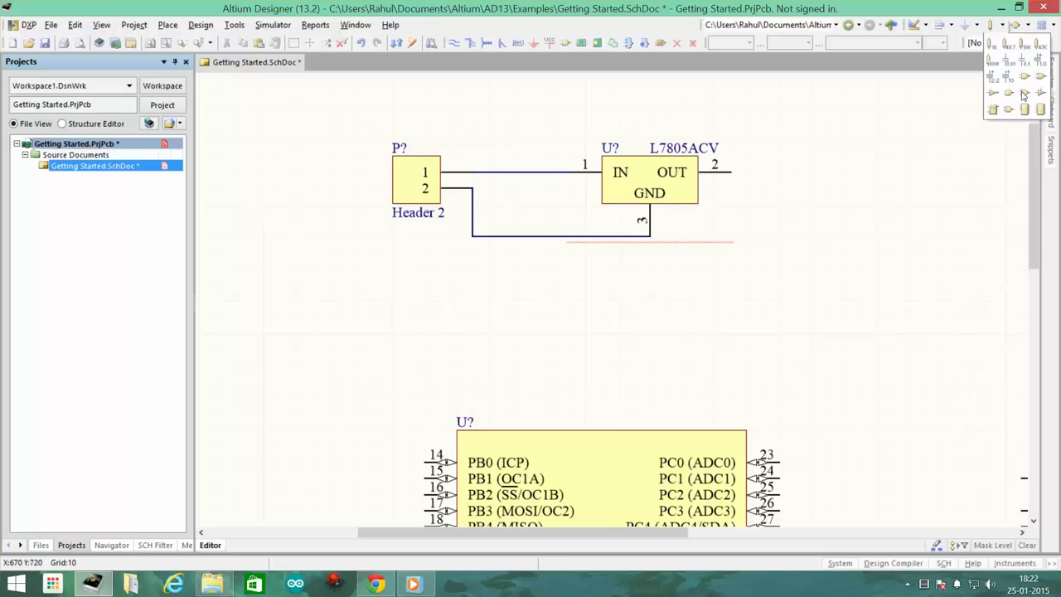
pyautogui.click(1024, 59)
pyautogui.press('space')
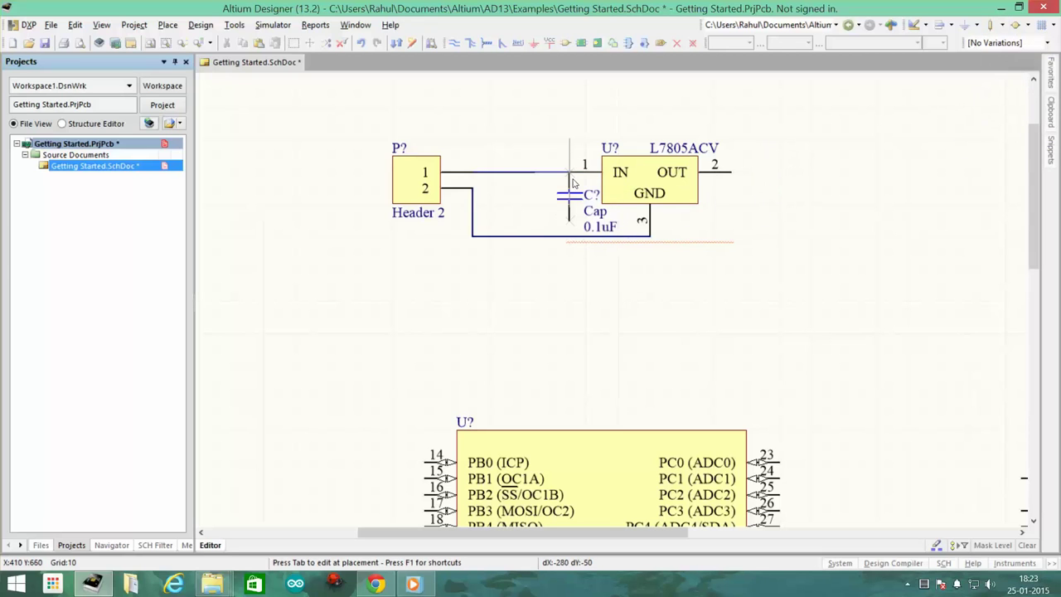
pyautogui.click(572, 182)
pyautogui.click(746, 221)
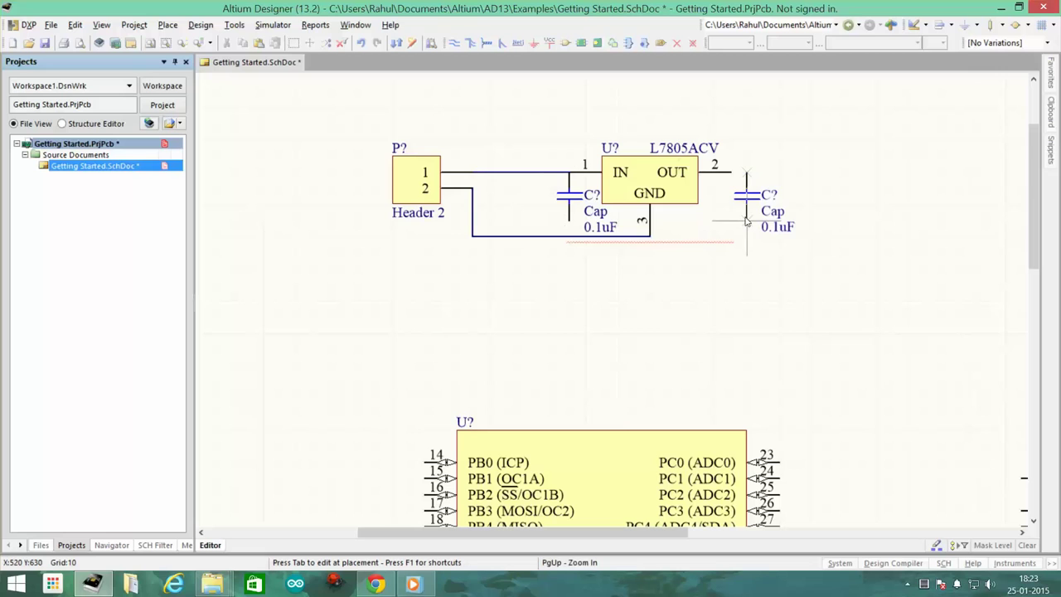
pyautogui.press('Escape')
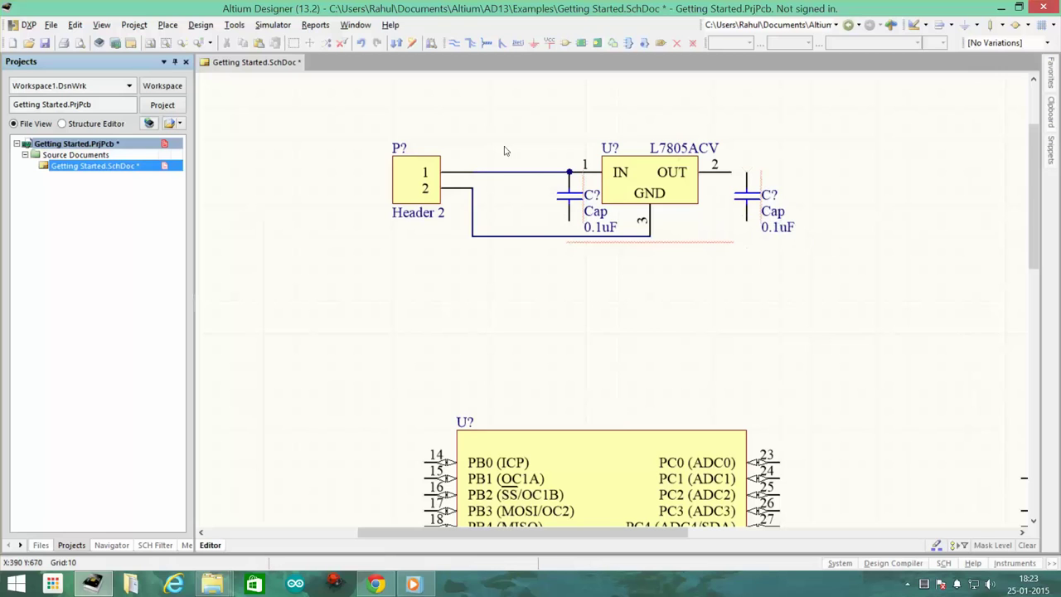
# Step: Wire both capacitors to the ground wire and OUT to the right capacitor with an output stub
pyautogui.click(454, 42)
pyautogui.click(686, 245)
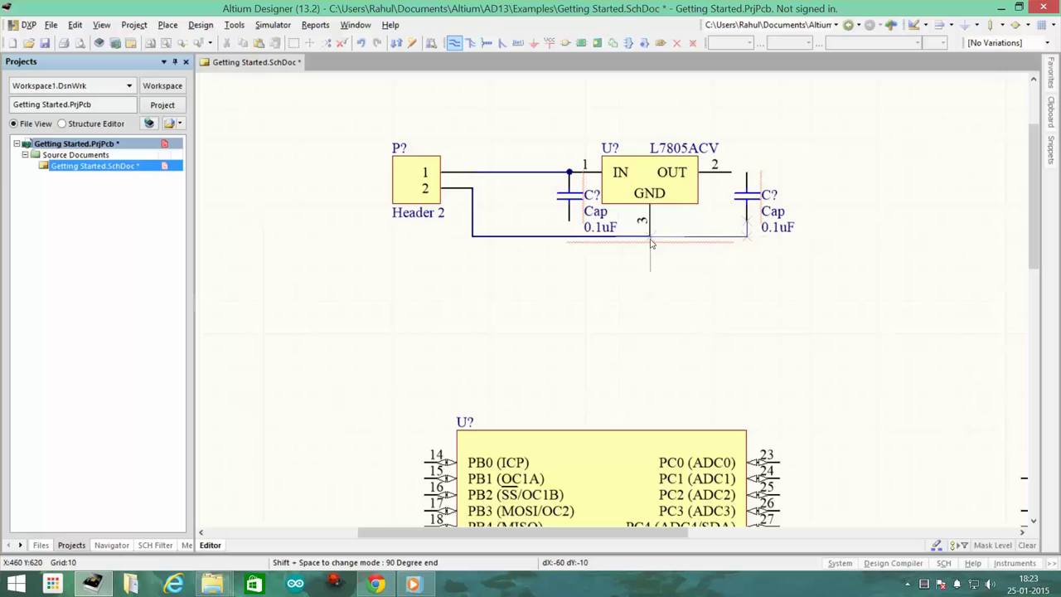
pyautogui.click(651, 238)
pyautogui.click(569, 236)
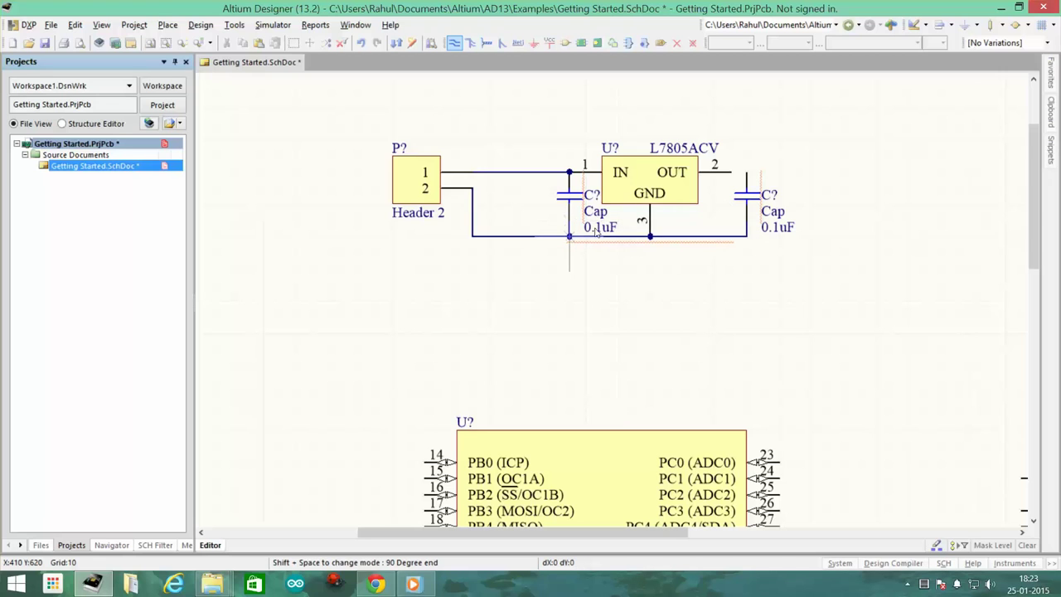
pyautogui.click(730, 171)
pyautogui.click(746, 172)
pyautogui.click(746, 174)
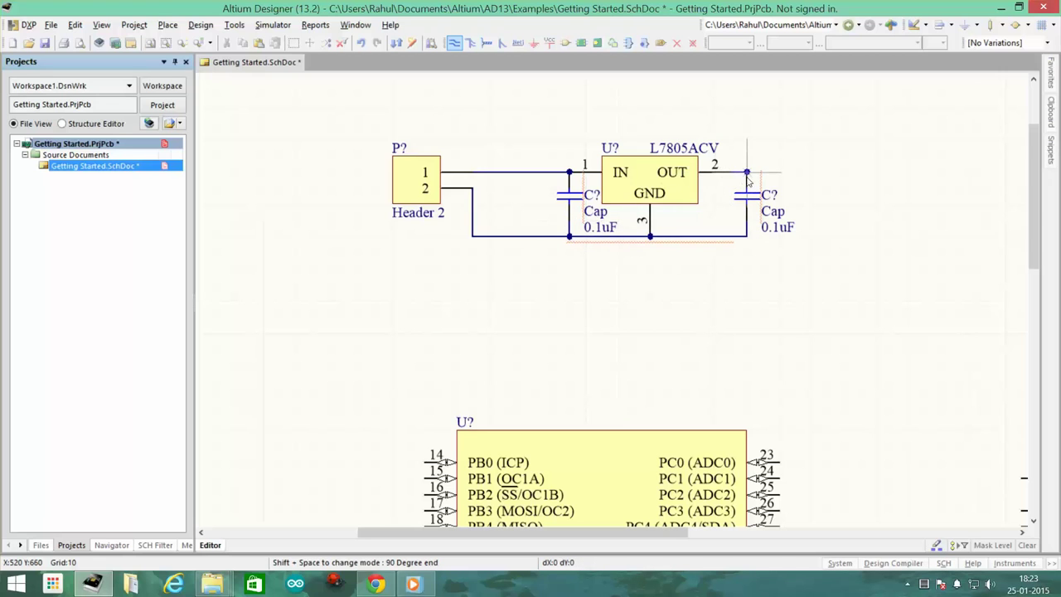
pyautogui.click(779, 158)
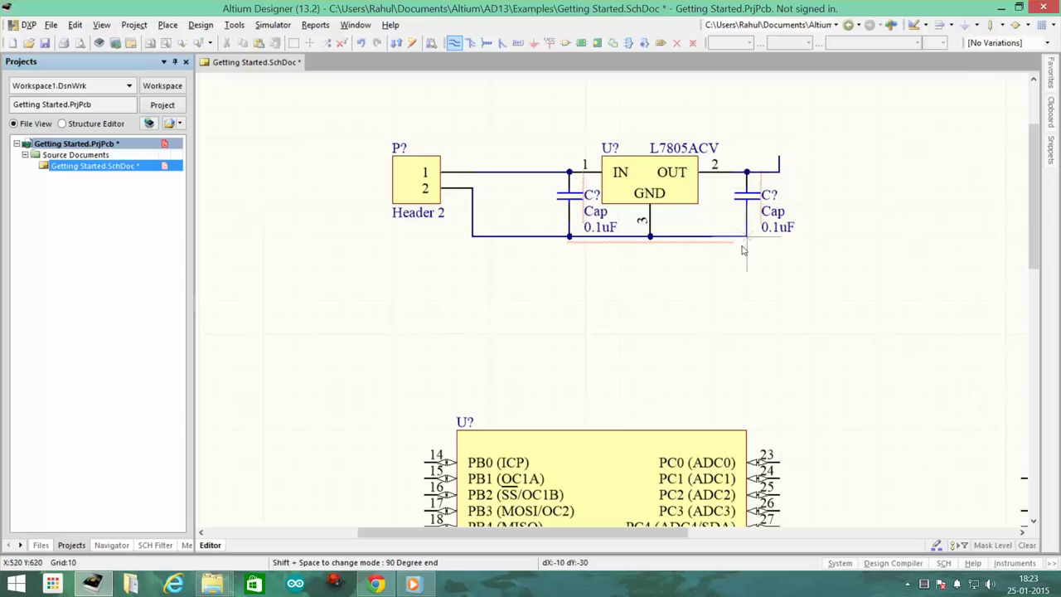
pyautogui.press('Escape')
pyautogui.scroll(-1, 685, 395)
pyautogui.scroll(1, 669, 322)
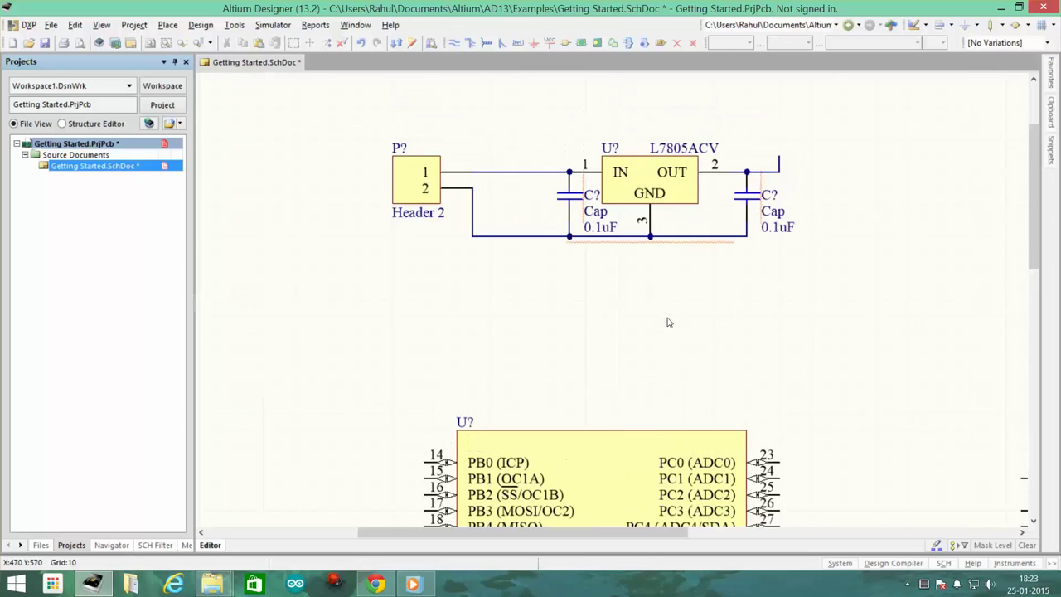
# Step: Attach a VCC power port to the regulator's output wire stub
pyautogui.click(547, 44)
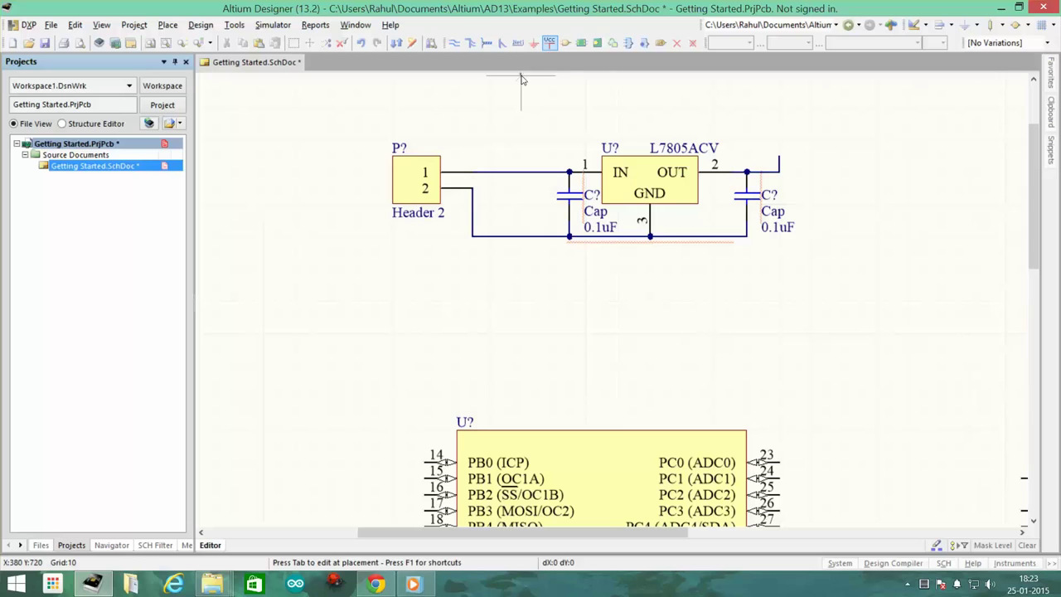
pyautogui.click(779, 157)
pyautogui.press('Escape')
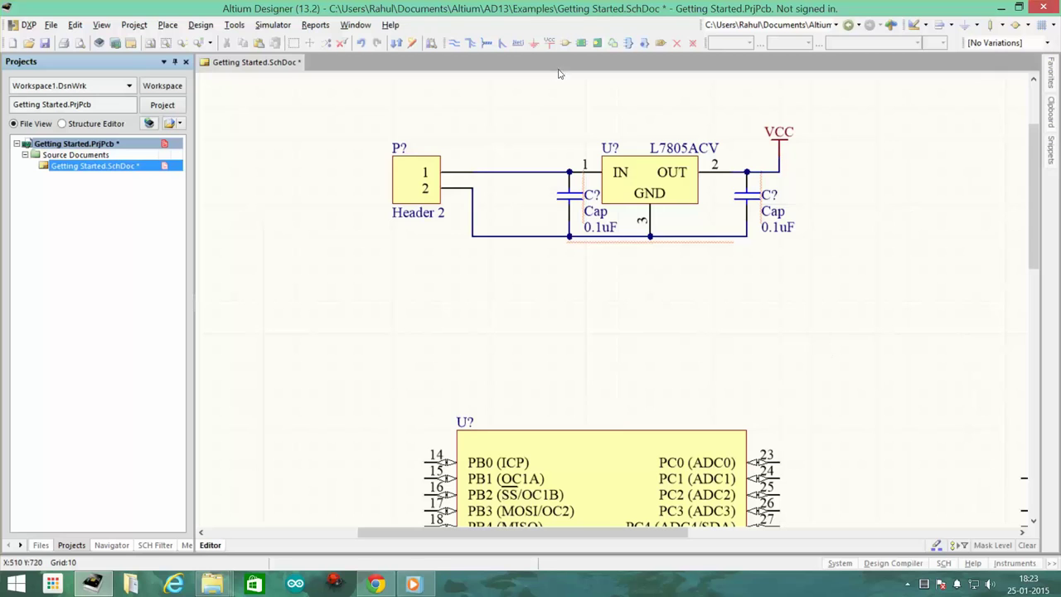
pyautogui.moveTo(781, 137); pyautogui.dragTo(781, 152)
pyautogui.scroll(-2, 748, 255)
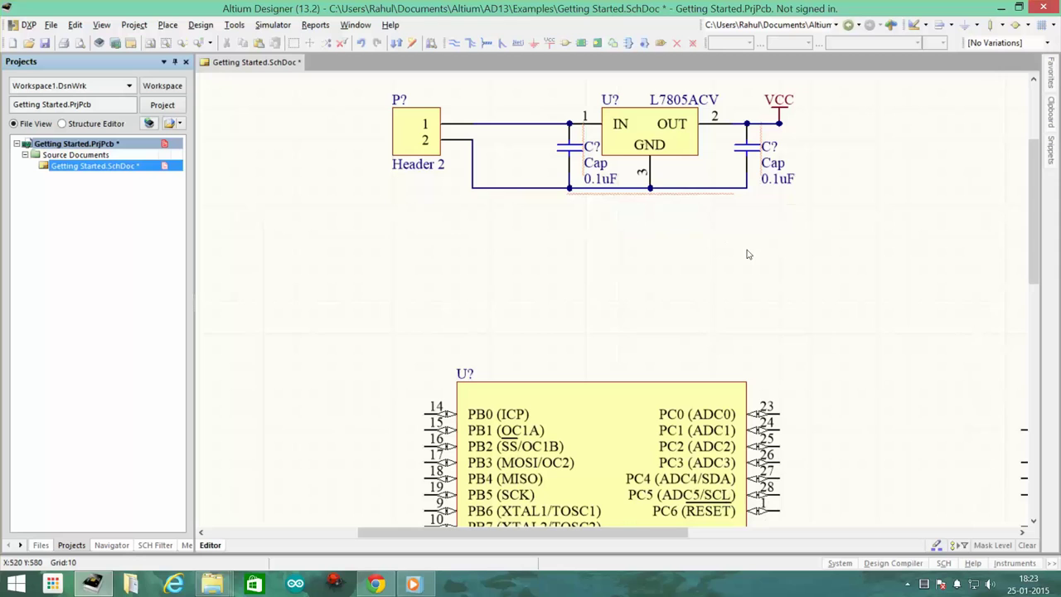
pyautogui.click(549, 42)
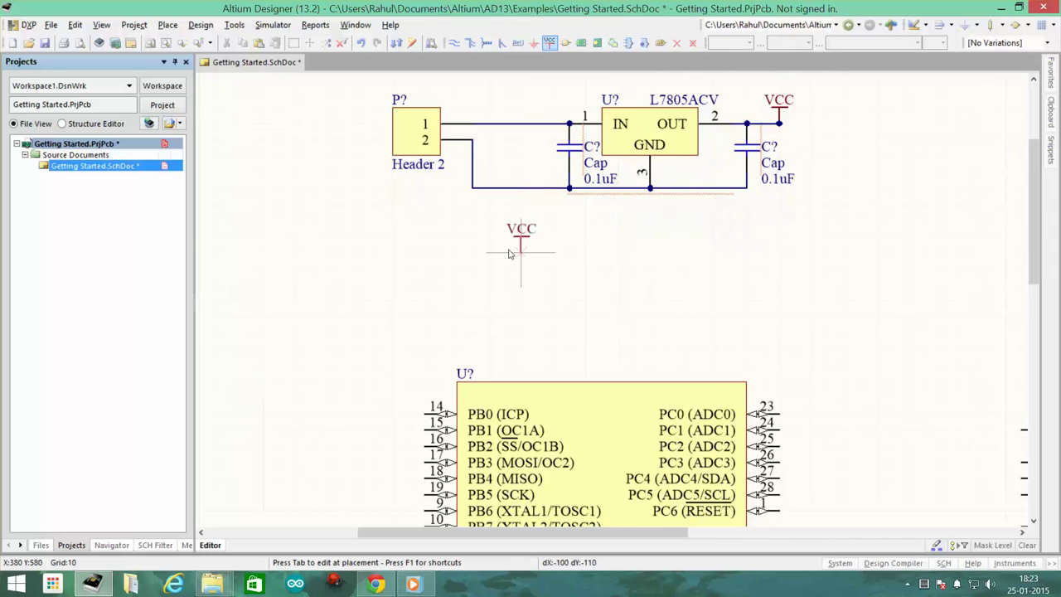
pyautogui.scroll(-2, 373, 267)
pyautogui.scroll(2, 373, 267)
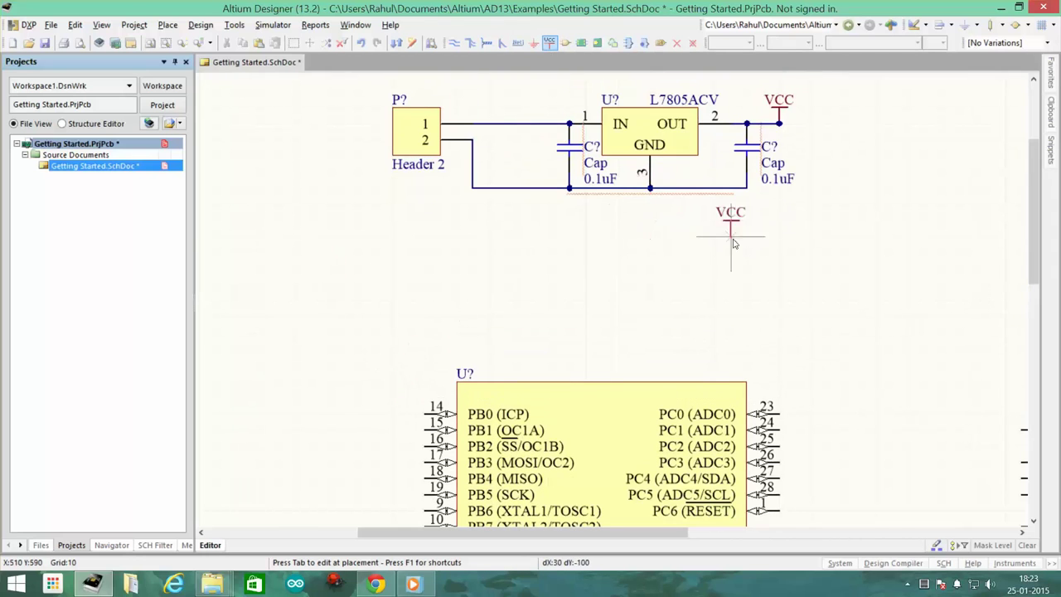
pyautogui.rightClick(783, 122)
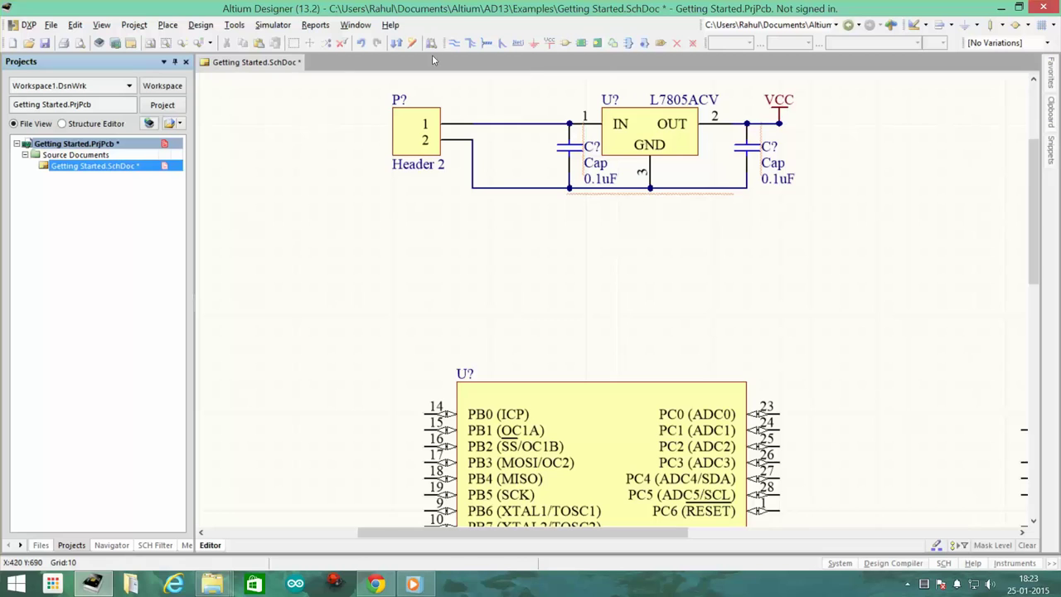
pyautogui.moveTo(337, 80); pyautogui.dragTo(858, 272)
# Step: Place a GND power port on the header's ground wire
pyautogui.click(533, 42)
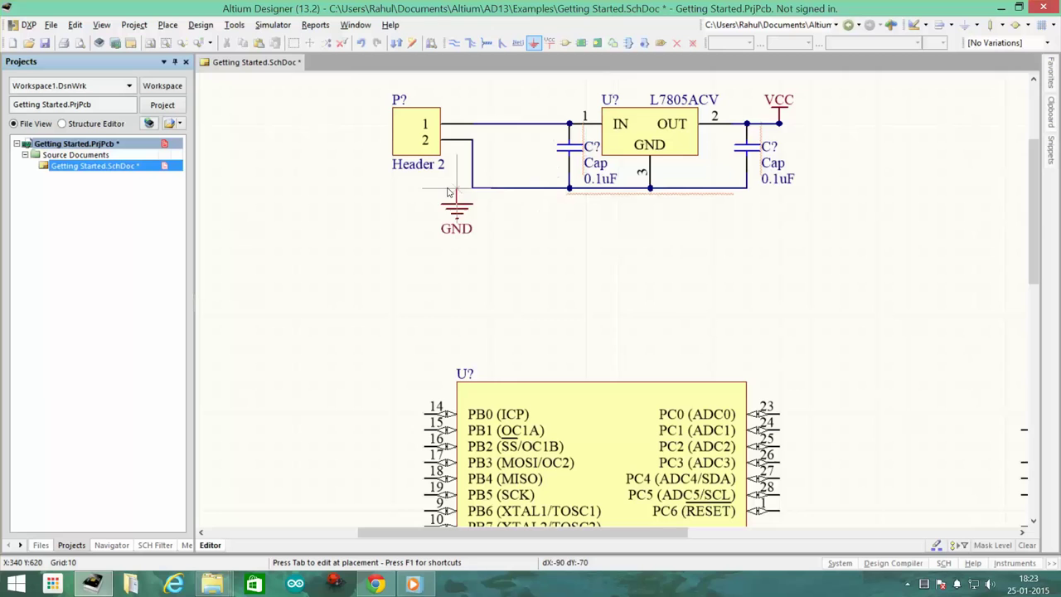
pyautogui.click(472, 189)
pyautogui.rightClick(564, 222)
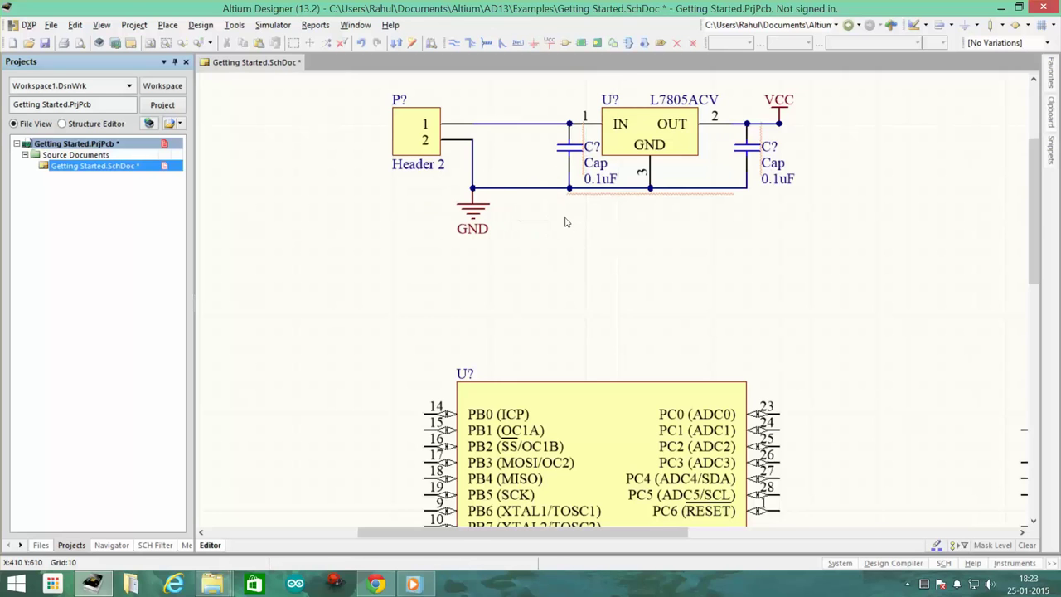
pyautogui.scroll(-1, 623, 315)
pyautogui.scroll(1, 663, 266)
pyautogui.scroll(-3, 687, 267)
# Step: Put a GND symbol just below ATmega8 pin 8 and begin wiring pin 8 to it
pyautogui.keyDown('ctrl'); pyautogui.scroll(-3, 709, 290); pyautogui.keyUp('ctrl')
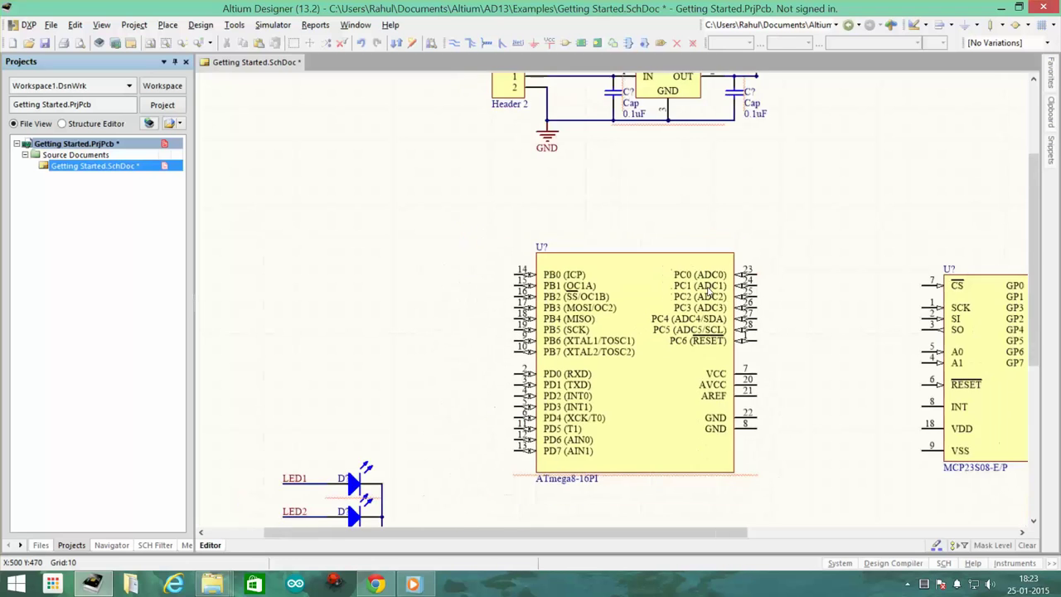
pyautogui.keyDown('ctrl'); pyautogui.scroll(1, 708, 290); pyautogui.keyUp('ctrl')
pyautogui.scroll(-3, 708, 286)
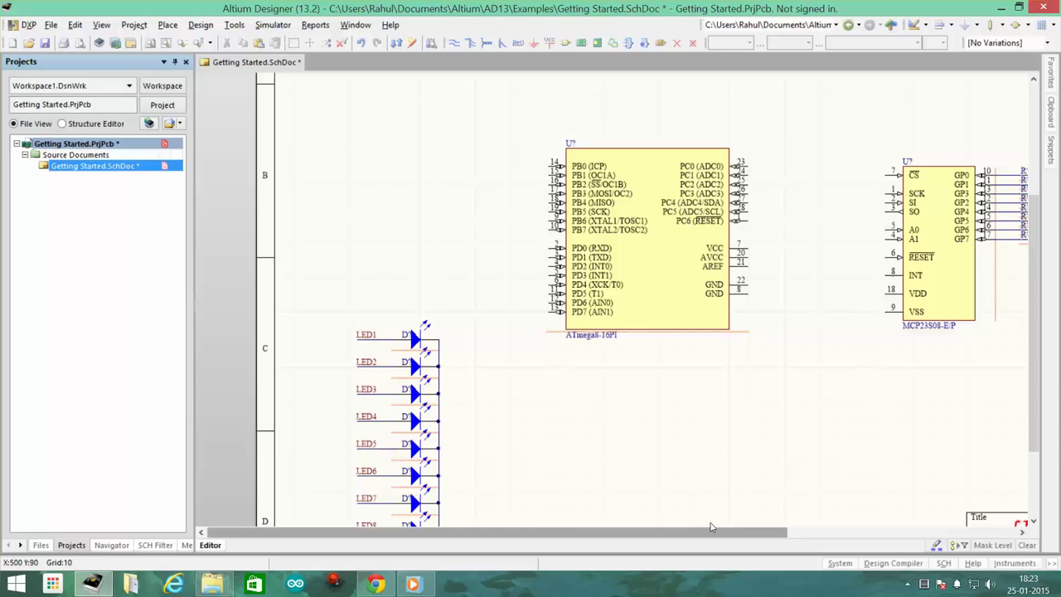
pyautogui.moveTo(715, 532); pyautogui.dragTo(786, 531)
pyautogui.keyDown('ctrl'); pyautogui.scroll(5, 719, 335); pyautogui.keyUp('ctrl')
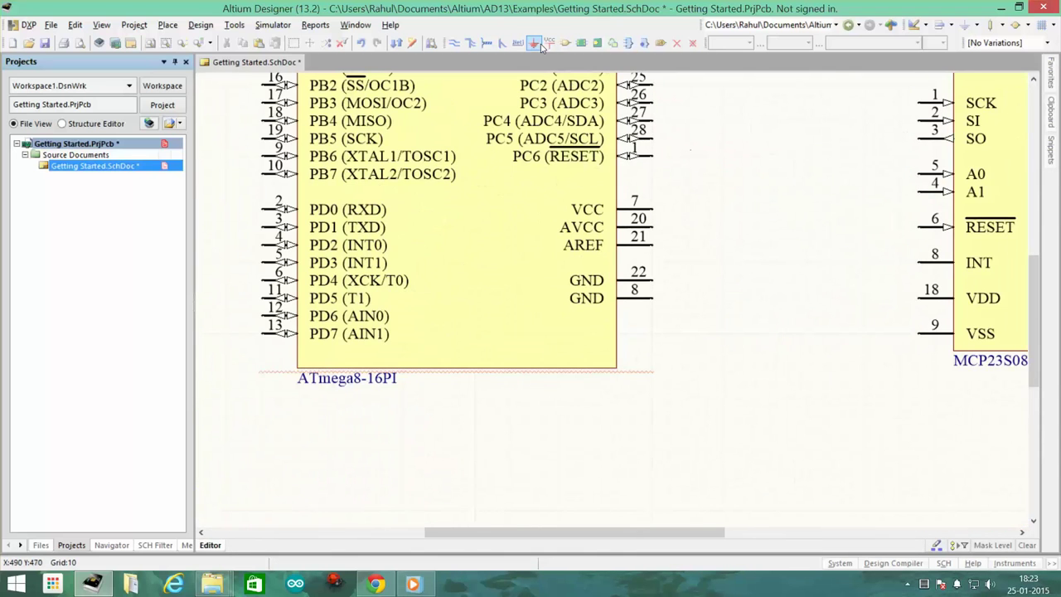
pyautogui.click(537, 43)
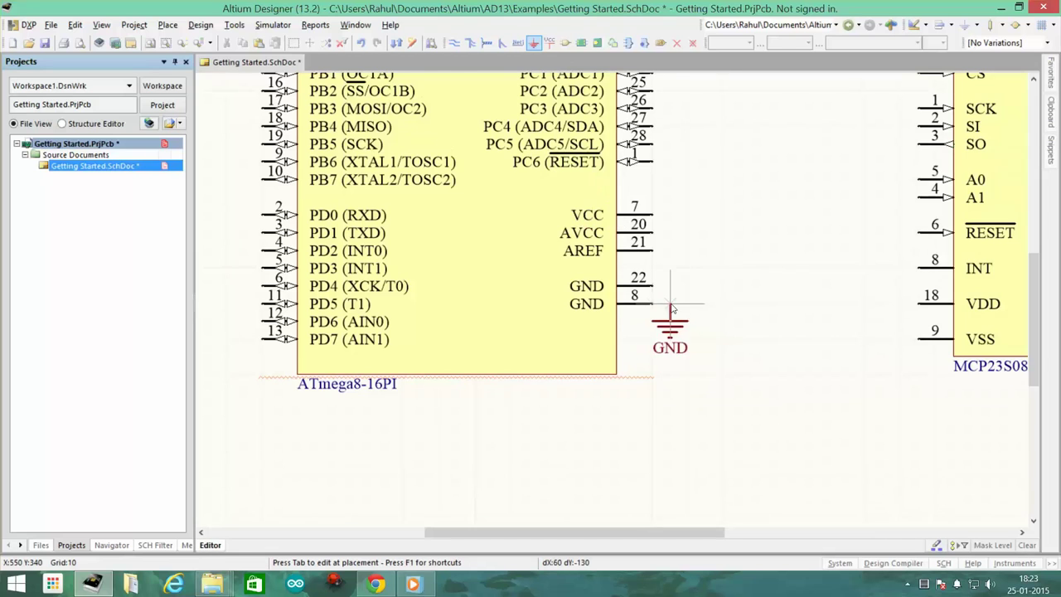
pyautogui.click(670, 306)
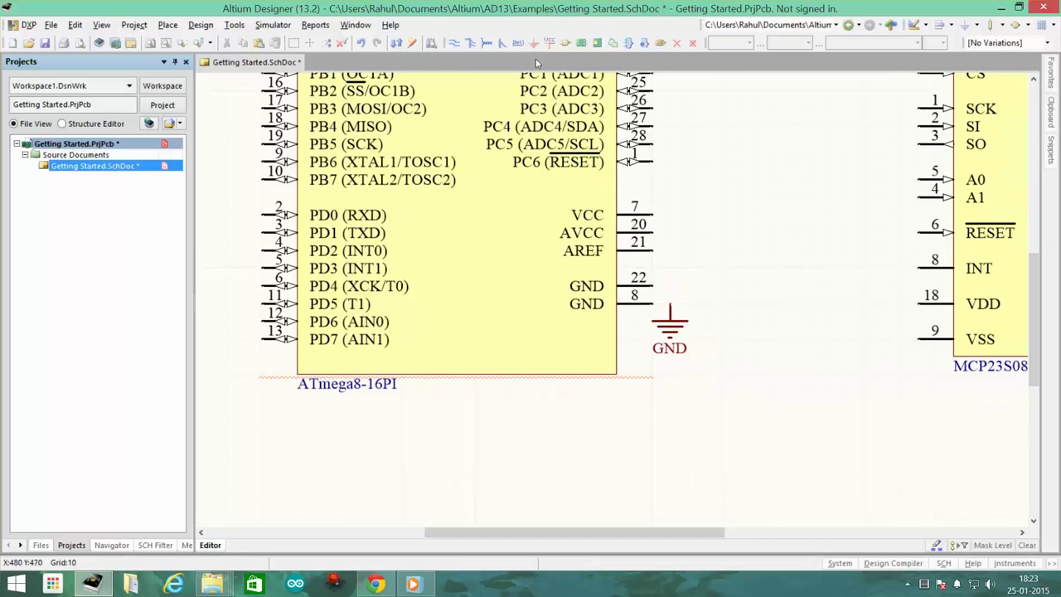
pyautogui.click(453, 42)
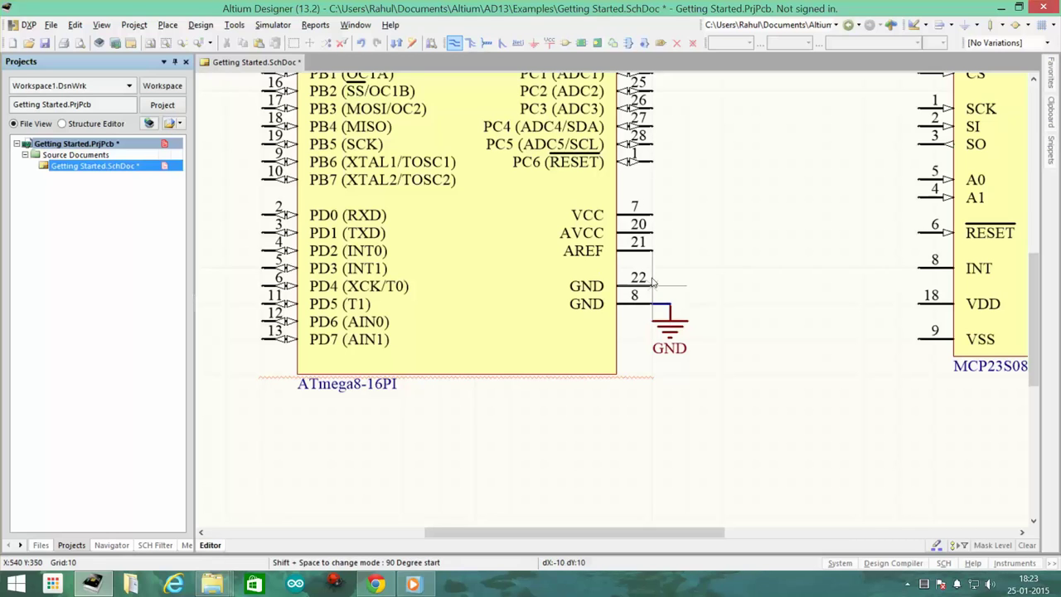
# Step: Connect pin 22 to the ground wire and place a VCC symbol above pin 7
pyautogui.click(653, 285)
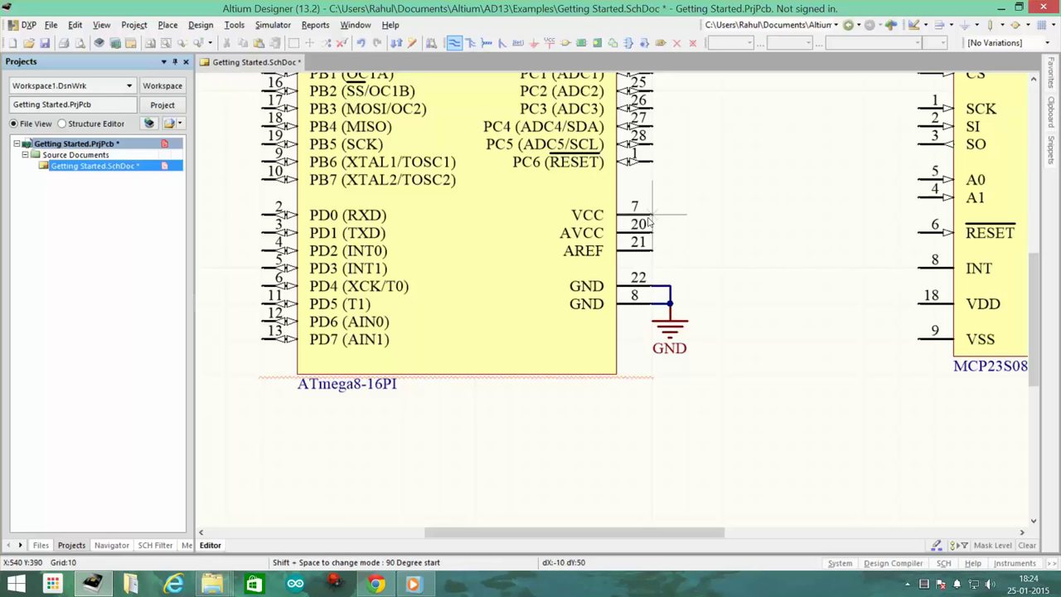
pyautogui.press('Escape')
pyautogui.click(549, 42)
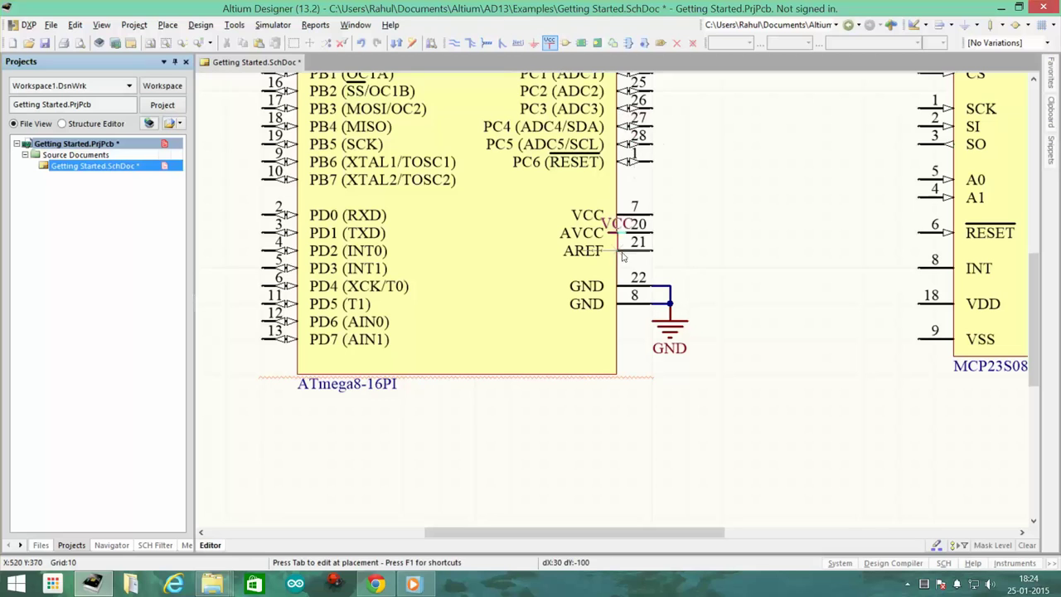
pyautogui.click(676, 208)
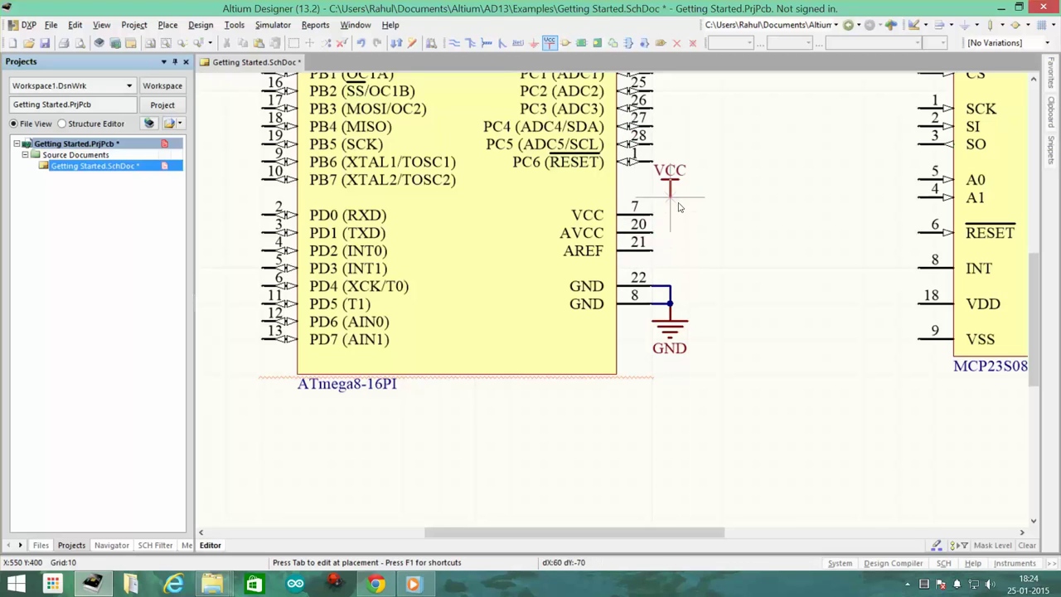
pyautogui.press('Escape')
# Step: Wire AREF, pin 7 and pin 20 to the VCC line
pyautogui.click(454, 46)
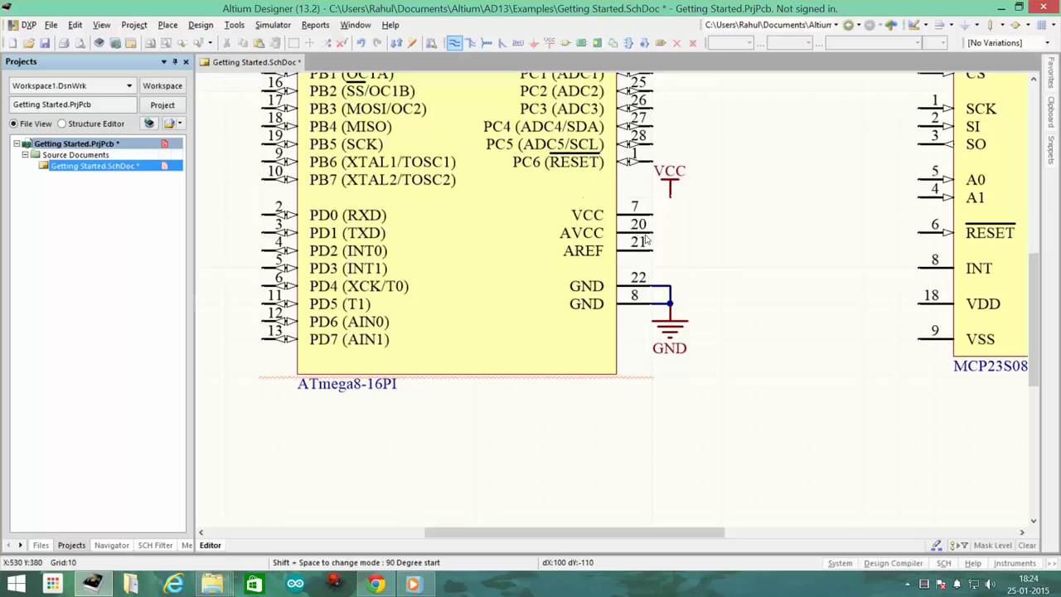
pyautogui.click(653, 250)
pyautogui.click(670, 197)
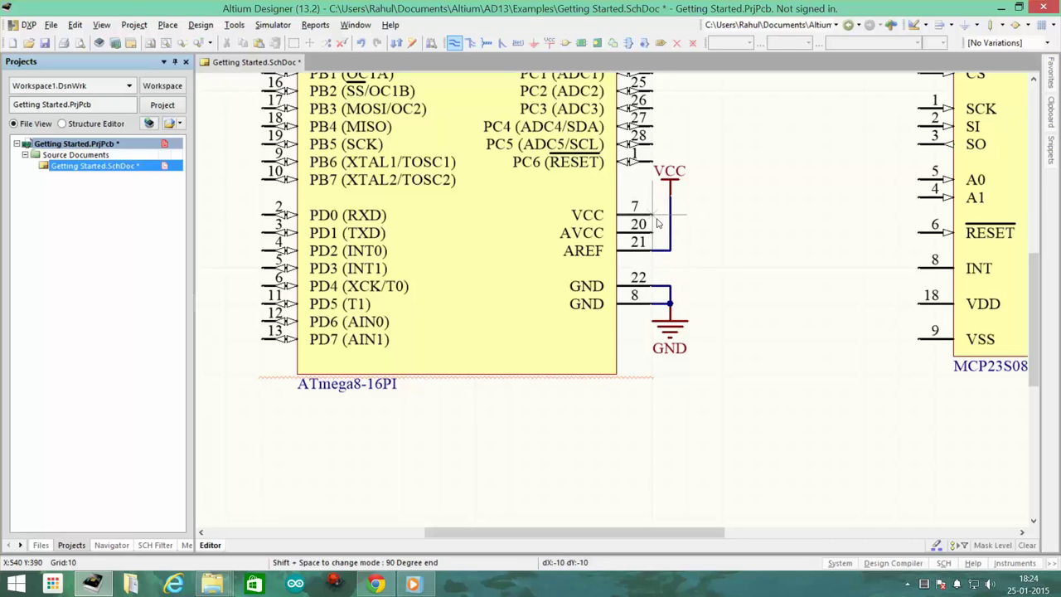
pyautogui.click(652, 214)
pyautogui.click(669, 215)
pyautogui.click(652, 232)
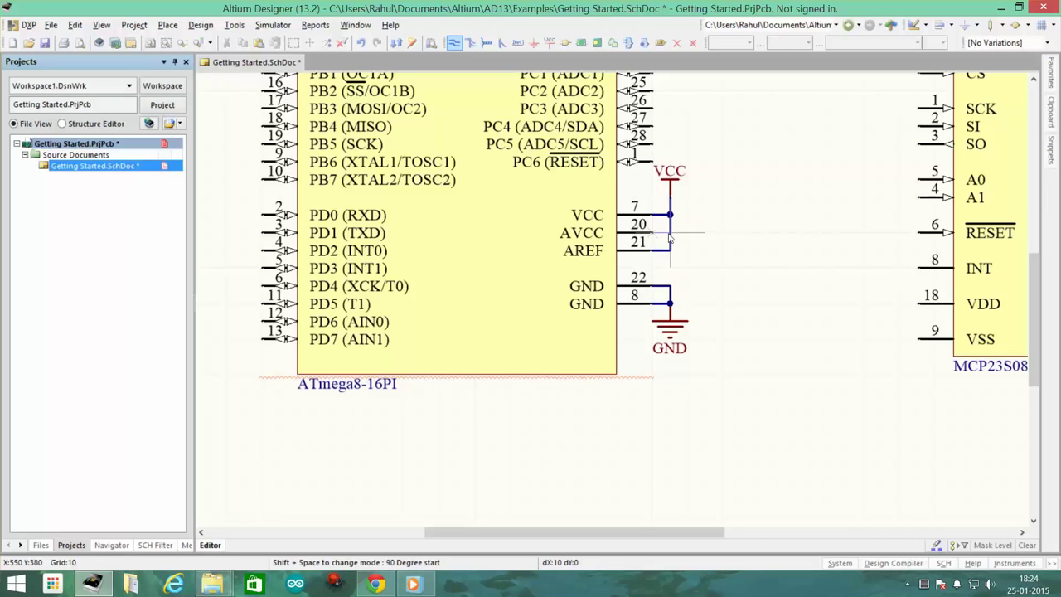
pyautogui.click(669, 232)
pyautogui.press('Escape')
# Step: Delete the AREF-to-VCC wire and run a new wire from VCC down to pin 7
pyautogui.click(670, 249)
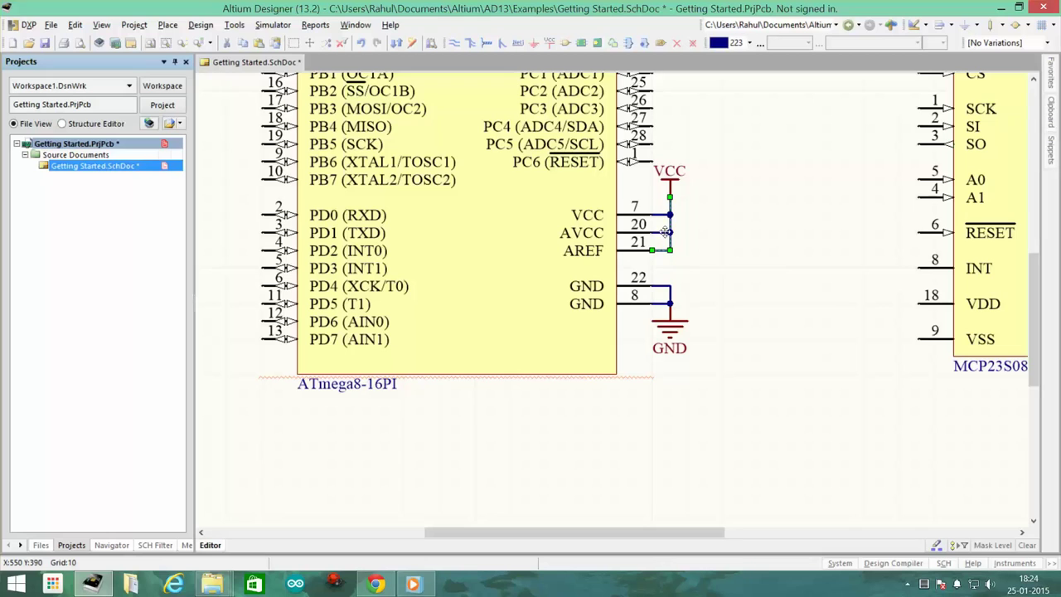
pyautogui.moveTo(668, 249); pyautogui.dragTo(691, 224)
pyautogui.press('Delete')
pyautogui.click(453, 42)
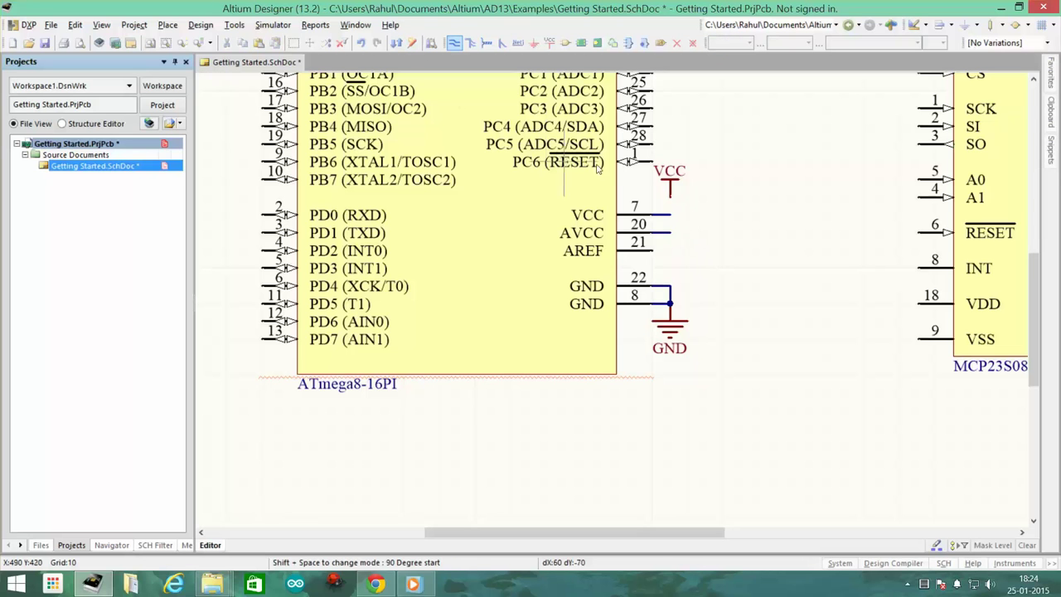
pyautogui.click(670, 197)
pyautogui.click(670, 215)
pyautogui.press('Escape')
pyautogui.press('Escape')
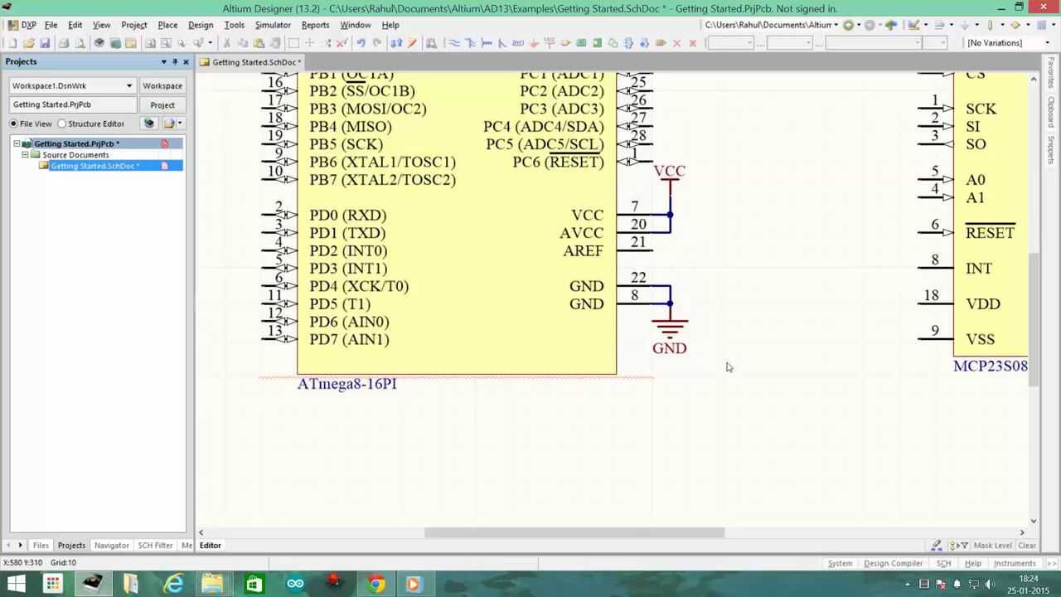
pyautogui.keyDown('ctrl'); pyautogui.scroll(-3, 728, 367); pyautogui.keyUp('ctrl')
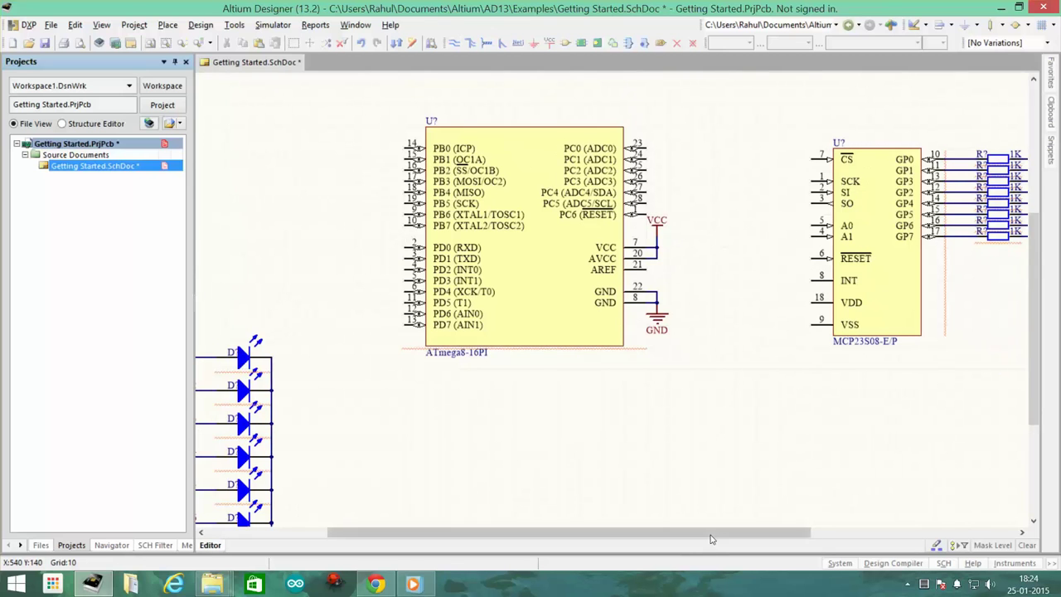
# Step: Place a rotated GND power port on the MCP23S08's VDD pin 18
pyautogui.hscroll(1, 710, 538)
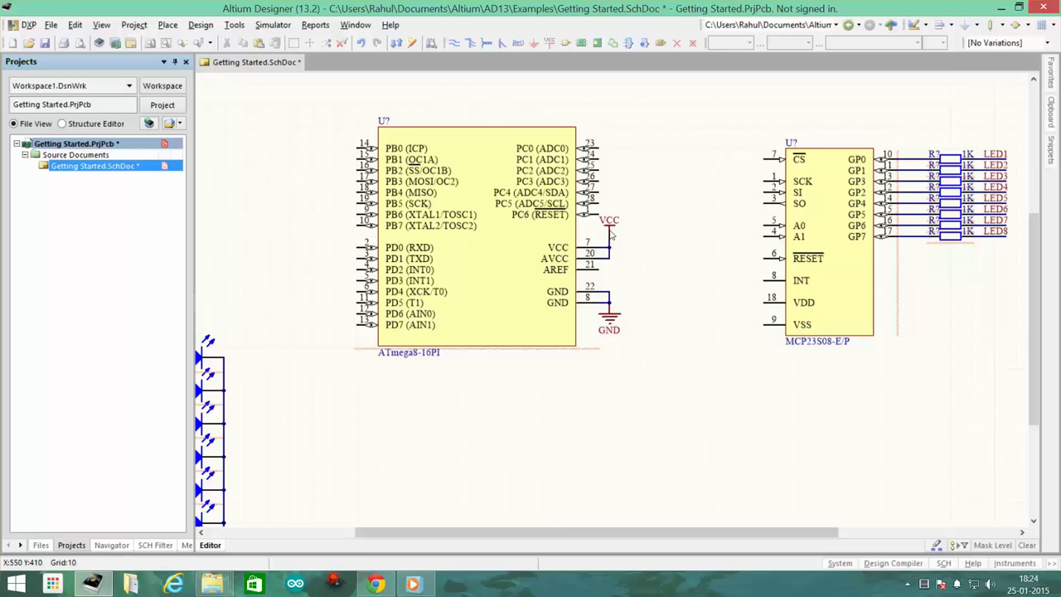
pyautogui.moveTo(611, 235); pyautogui.dragTo(645, 262)
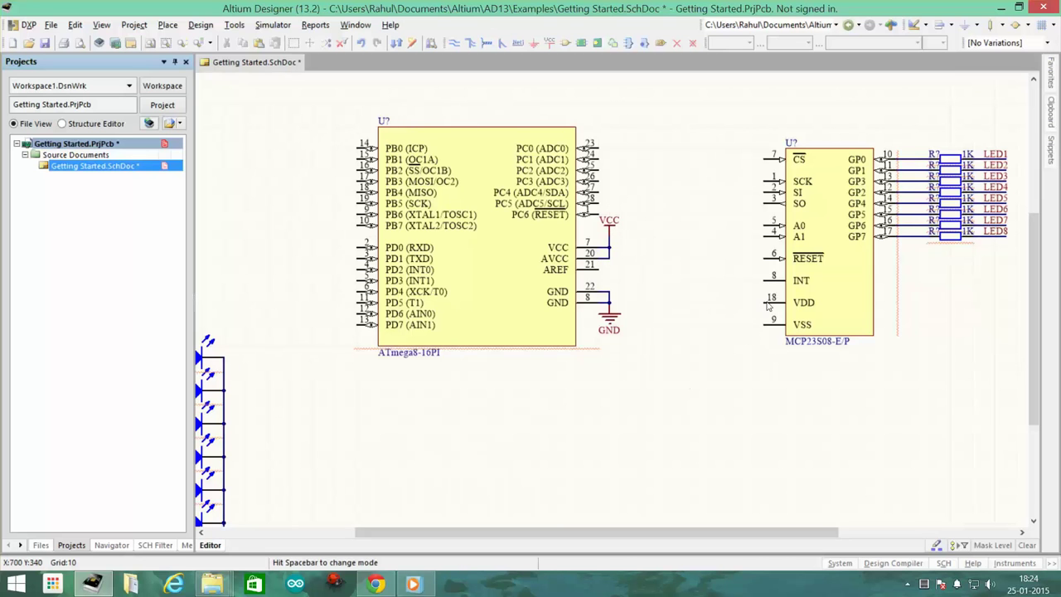
pyautogui.keyDown('ctrl'); pyautogui.scroll(1, 902, 335); pyautogui.keyUp('ctrl')
pyautogui.scroll(1, 868, 382)
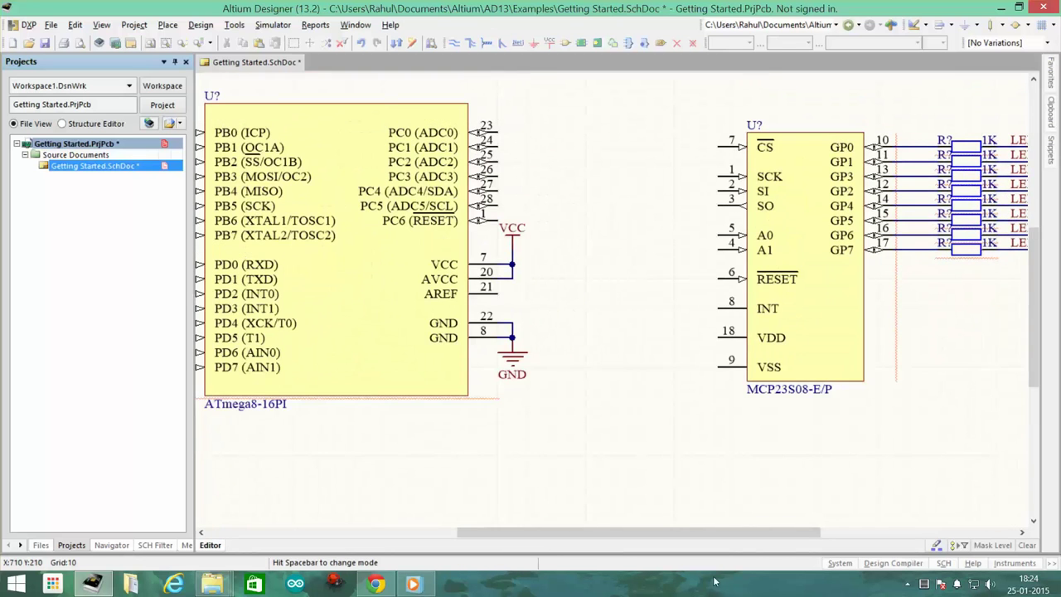
pyautogui.moveTo(731, 532); pyautogui.dragTo(772, 529)
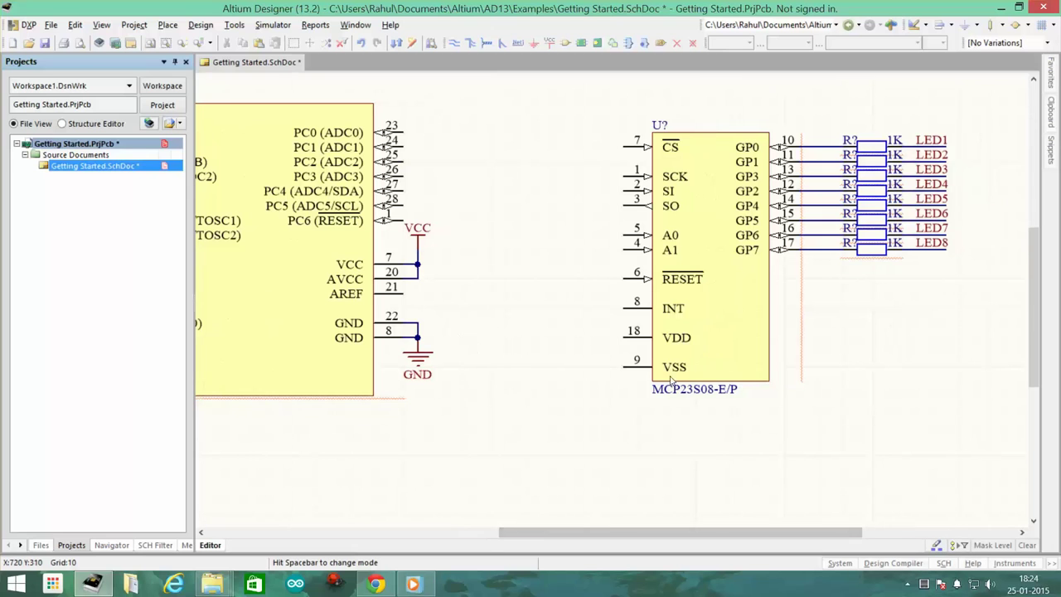
pyautogui.keyDown('ctrl'); pyautogui.scroll(1, 655, 364); pyautogui.keyUp('ctrl')
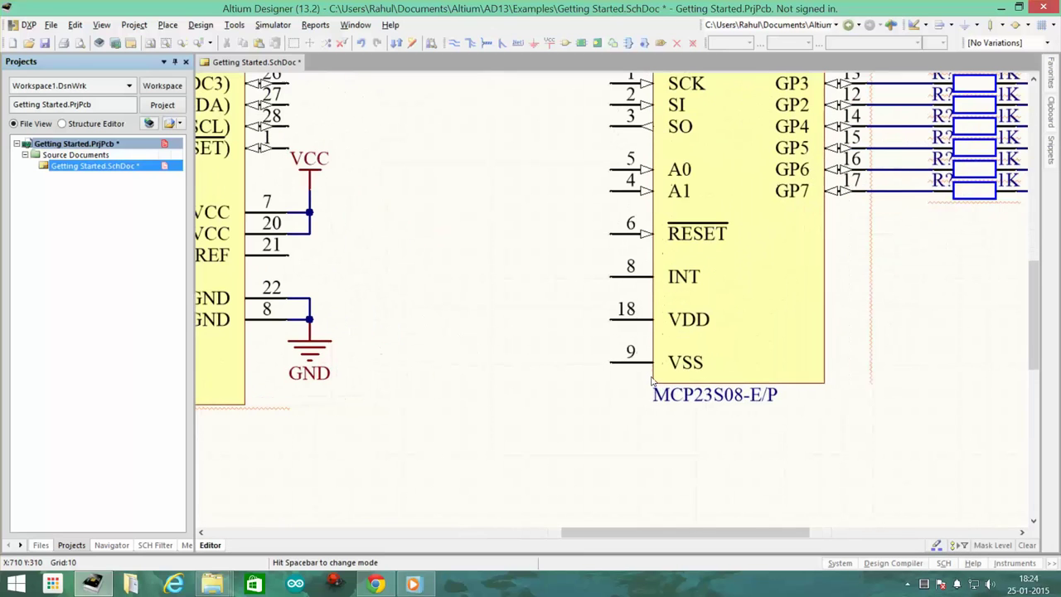
pyautogui.click(534, 42)
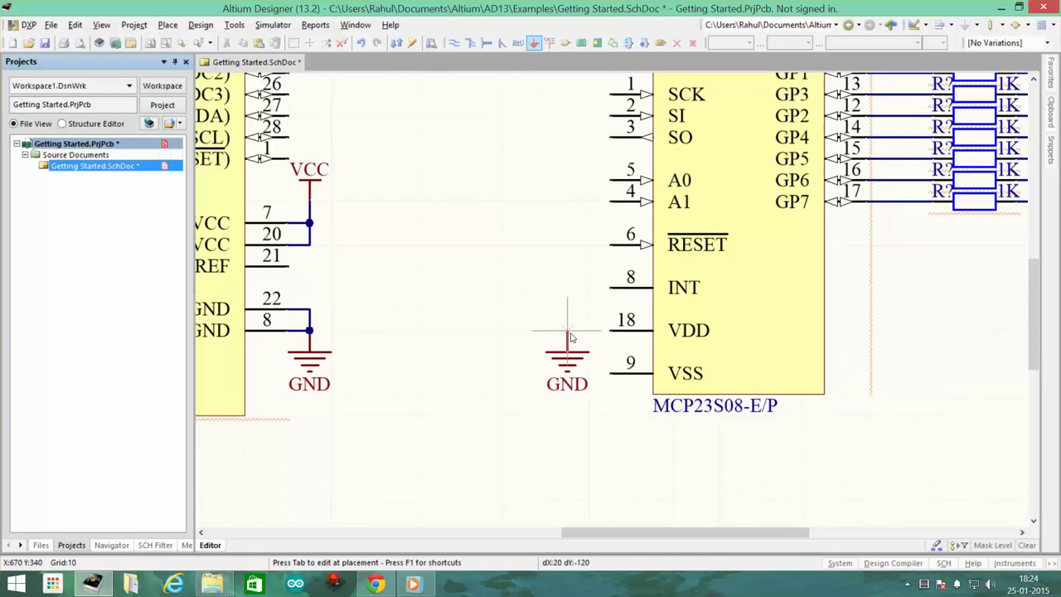
pyautogui.press('space')
pyautogui.press('space')
pyautogui.press('space')
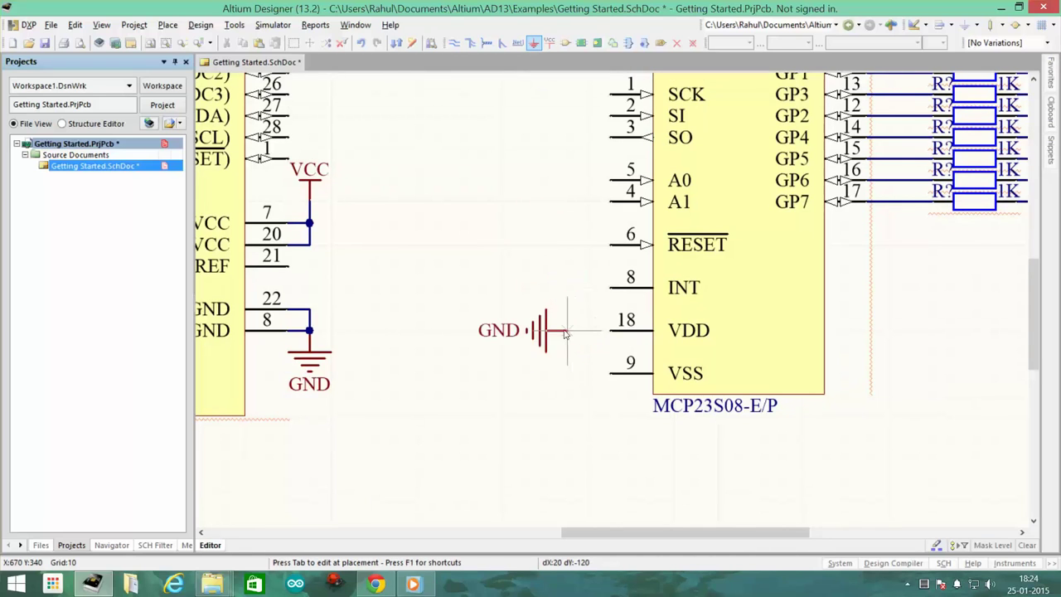
pyautogui.press('Left')
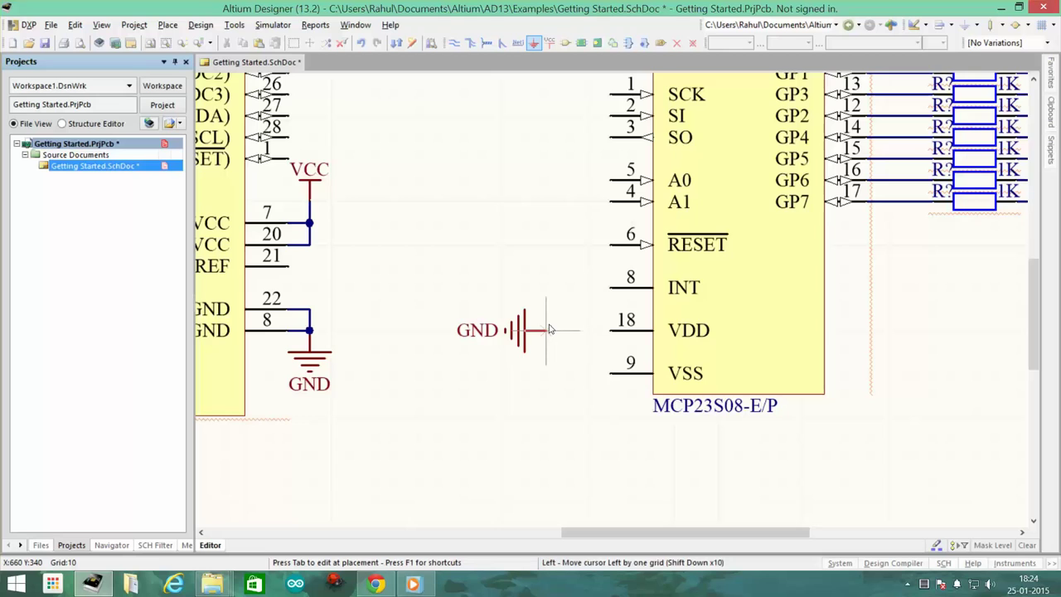
pyautogui.press('Right')
pyautogui.press('Up')
pyautogui.press('space')
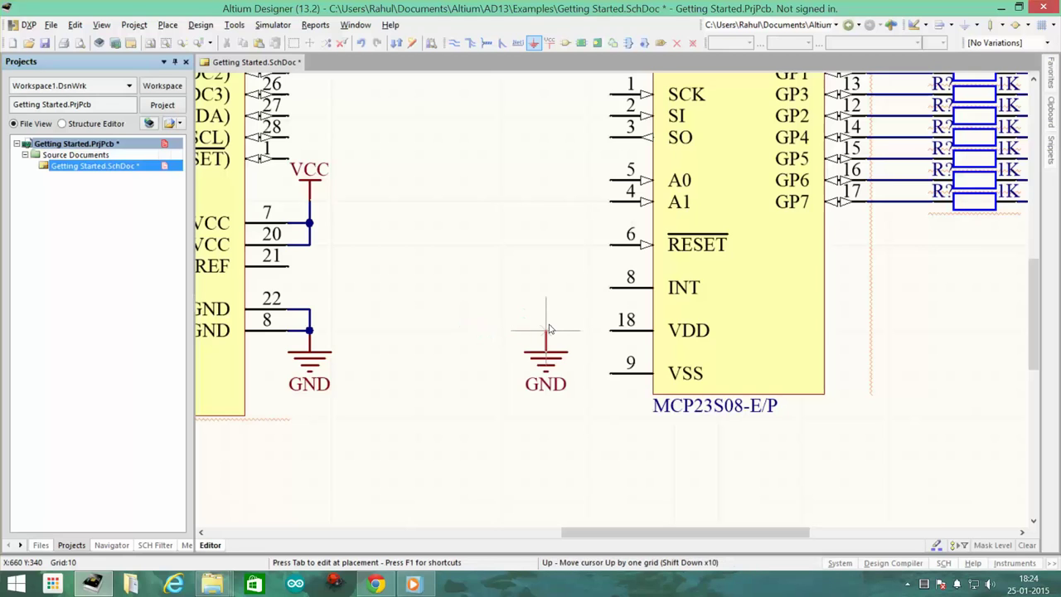
pyautogui.press('space')
pyautogui.press('Down')
pyautogui.press('space')
pyautogui.press('space')
pyautogui.press('space')
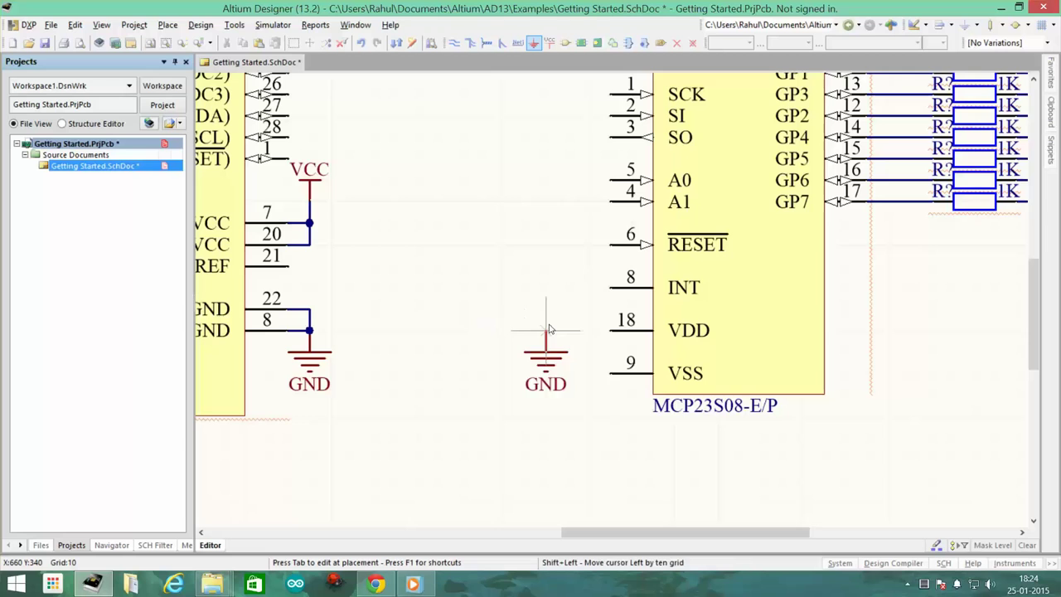
pyautogui.press('space')
pyautogui.press('space')
pyautogui.press('space')
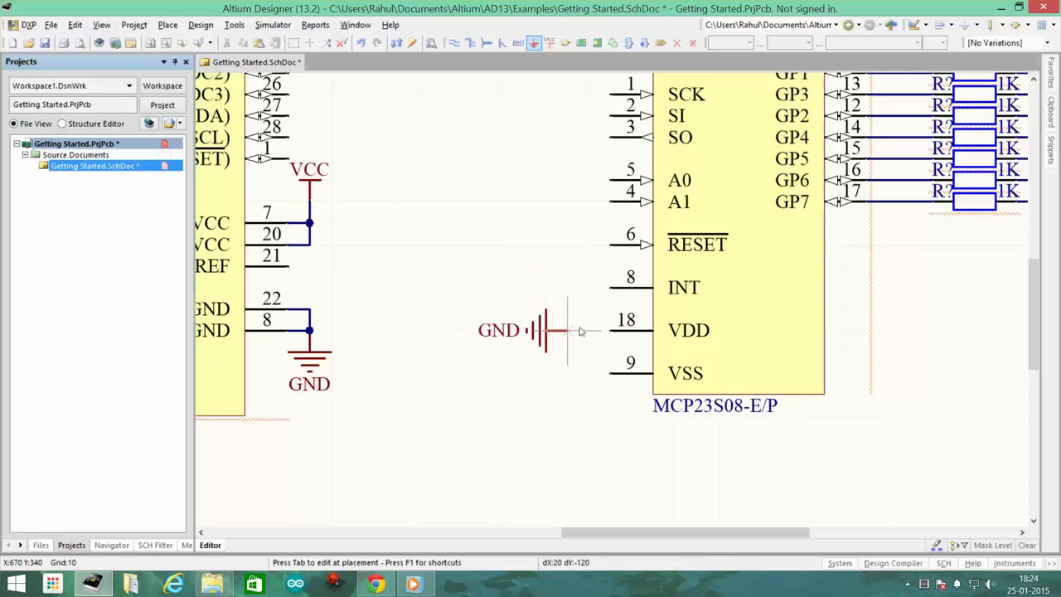
pyautogui.click(611, 334)
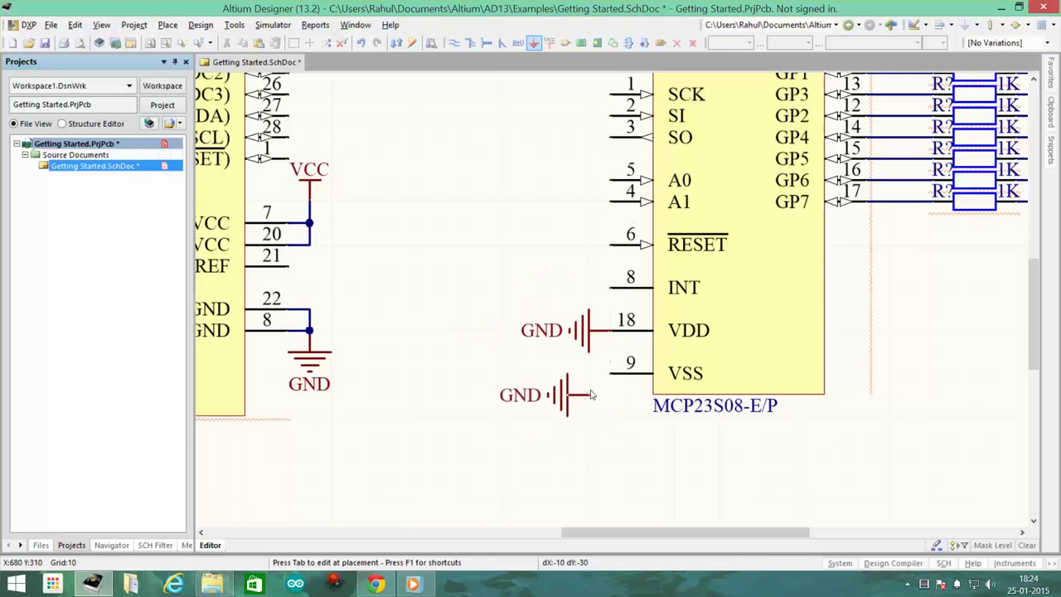
pyautogui.press('Escape')
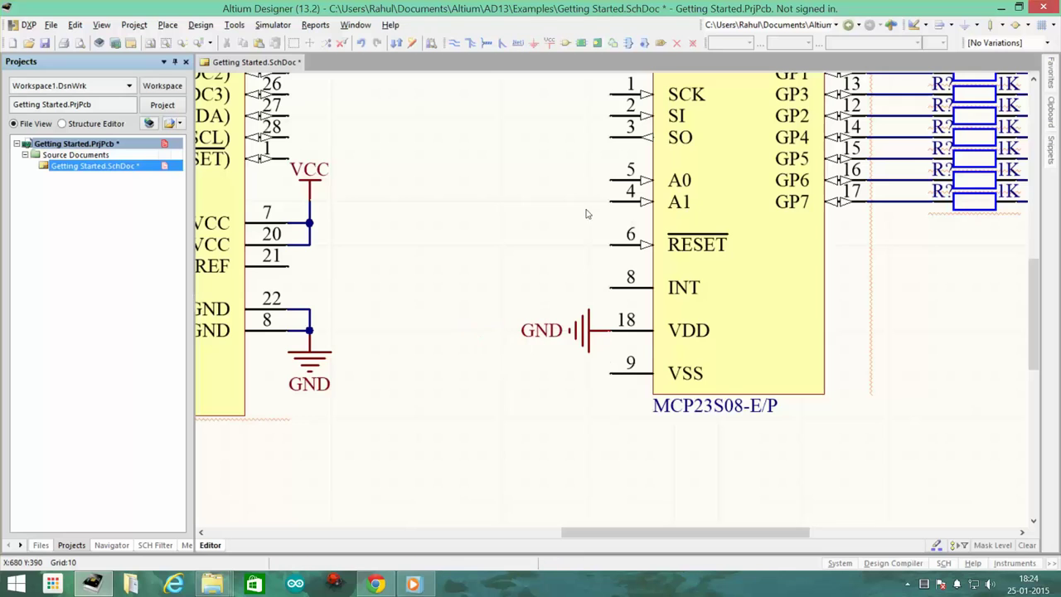
# Step: Place a rotated VCC power port on the MCP23S08's VSS pin 9
pyautogui.click(550, 42)
pyautogui.press('space')
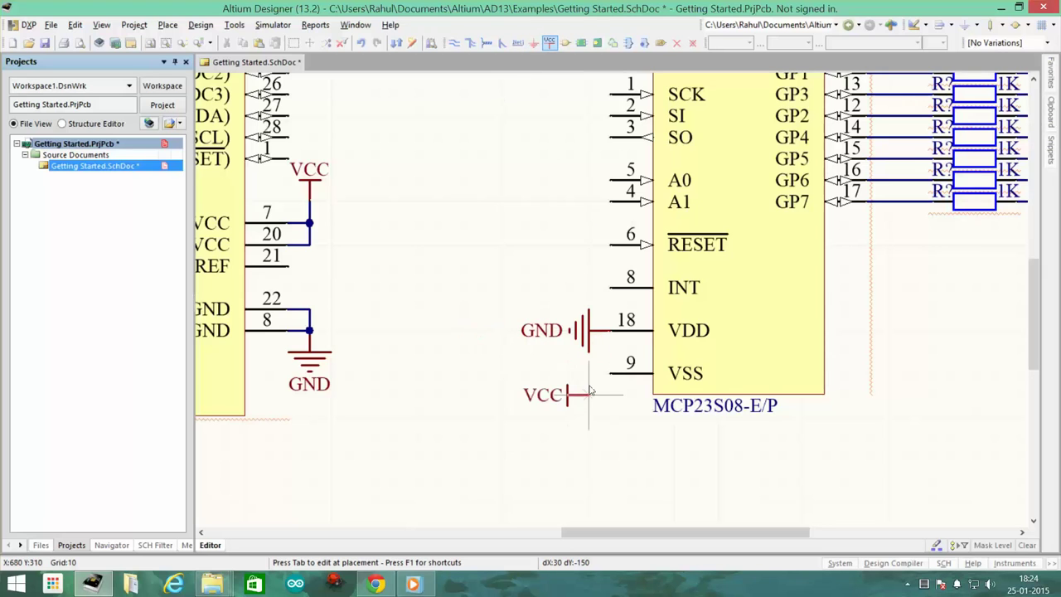
pyautogui.click(599, 386)
pyautogui.press('Escape')
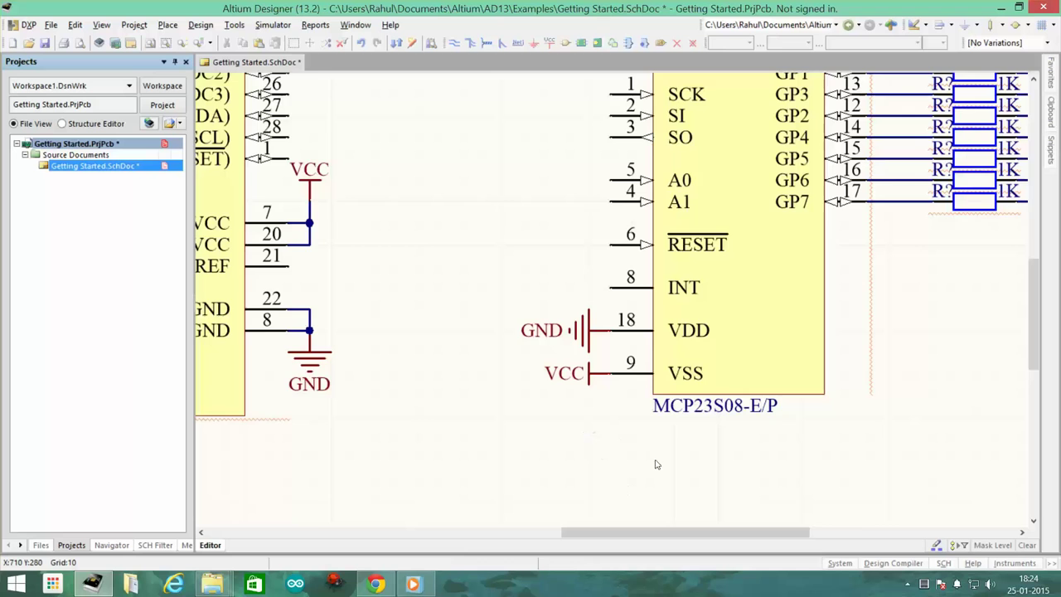
pyautogui.keyDown('ctrl'); pyautogui.scroll(-1, 659, 410); pyautogui.keyUp('ctrl')
pyautogui.keyDown('ctrl'); pyautogui.scroll(-1, 659, 409); pyautogui.keyUp('ctrl')
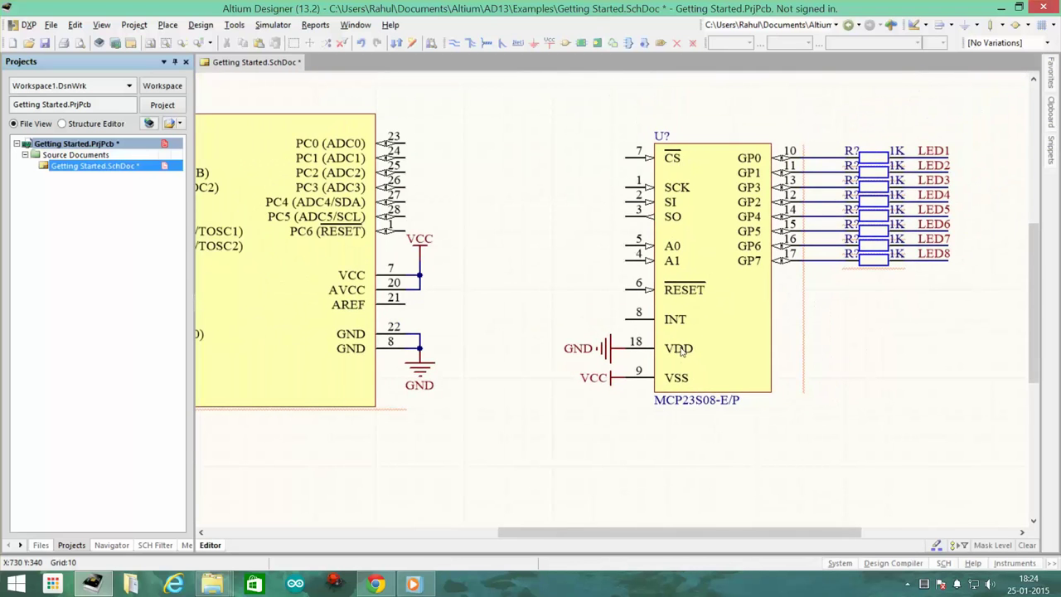
# Step: Wire the MCP23S08 RESET pin 6 to ATmega8 pin 28 with a cornered wire
pyautogui.scroll(1, 681, 351)
pyautogui.keyDown('ctrl'); pyautogui.scroll(2, 678, 358); pyautogui.keyUp('ctrl')
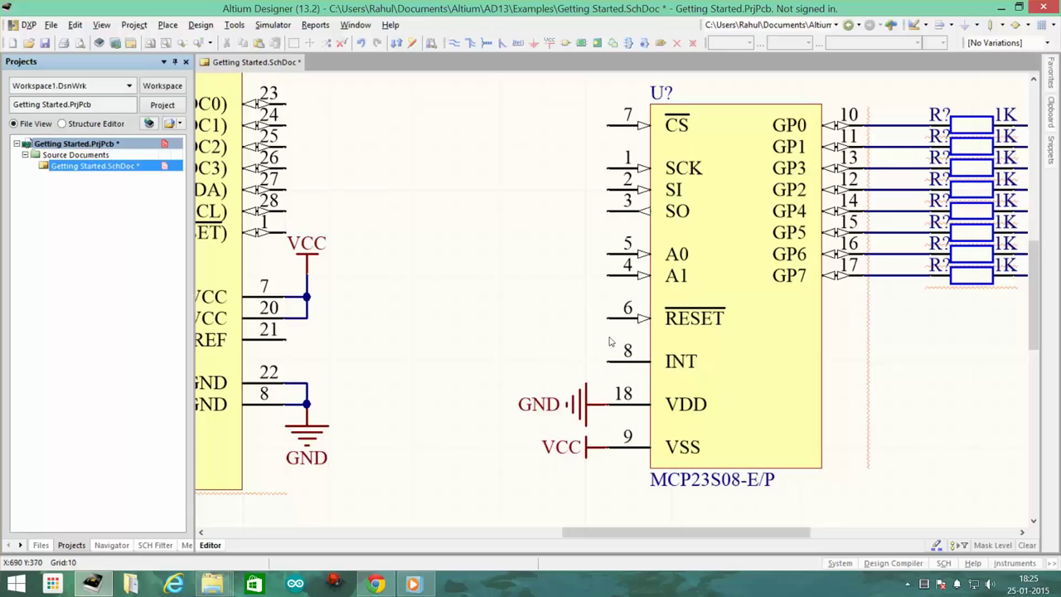
pyautogui.moveTo(657, 532); pyautogui.dragTo(628, 532)
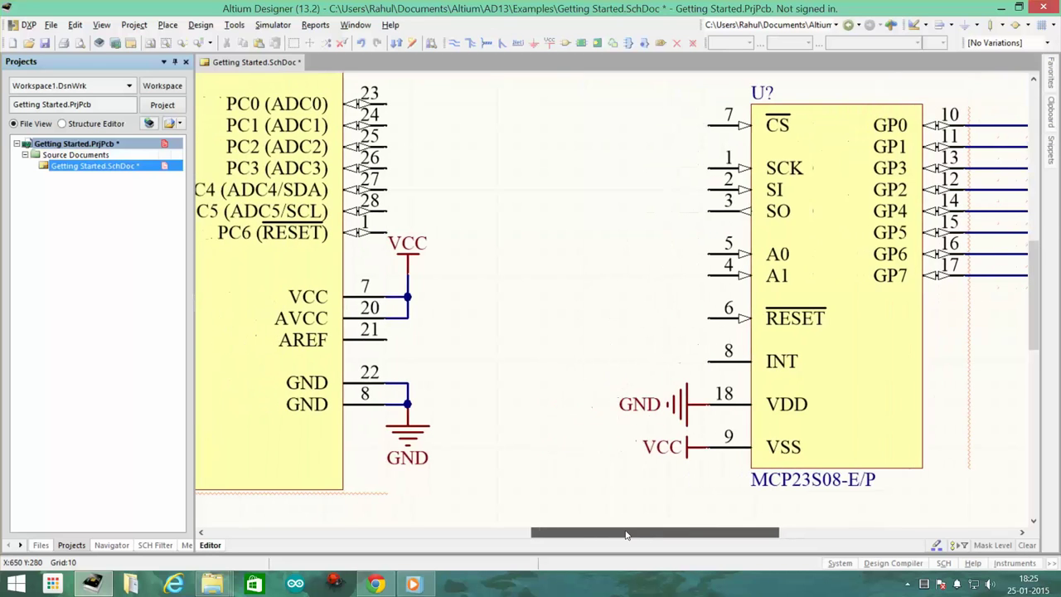
pyautogui.scroll(1, 658, 437)
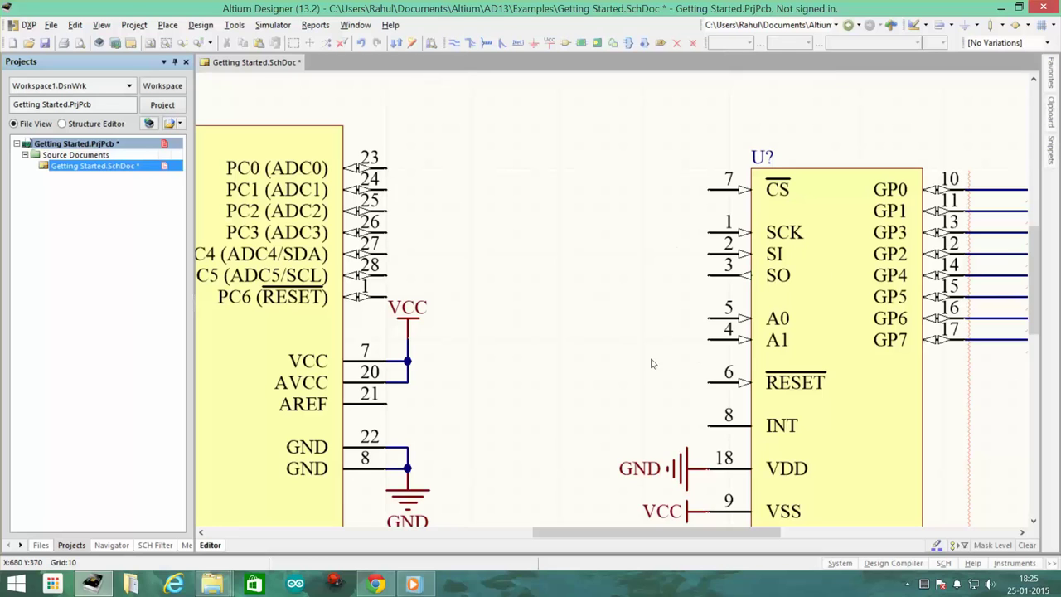
pyautogui.click(453, 42)
pyautogui.click(707, 382)
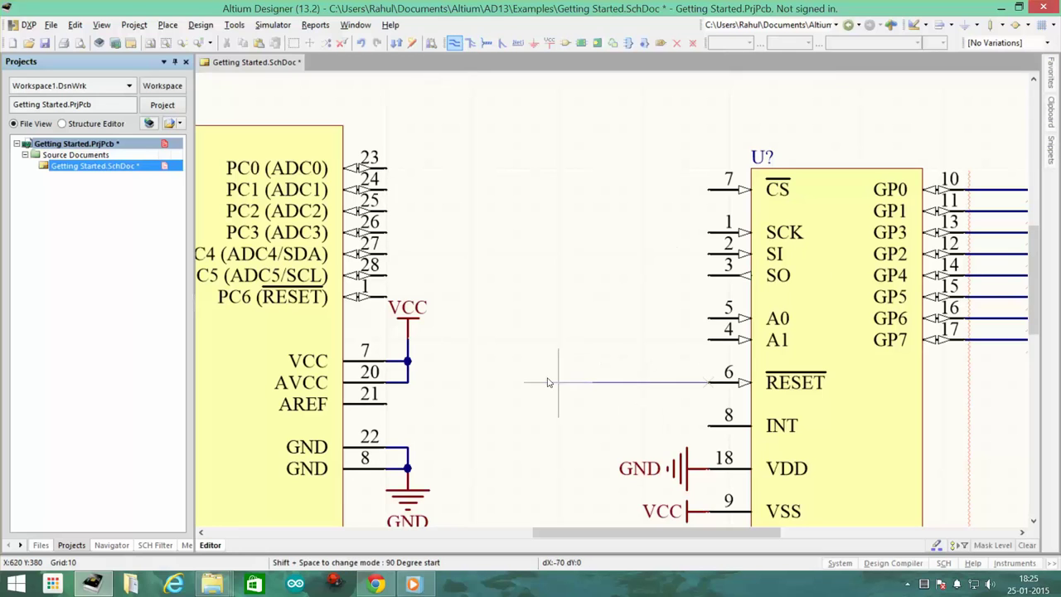
pyautogui.click(538, 382)
pyautogui.press('space')
pyautogui.click(383, 276)
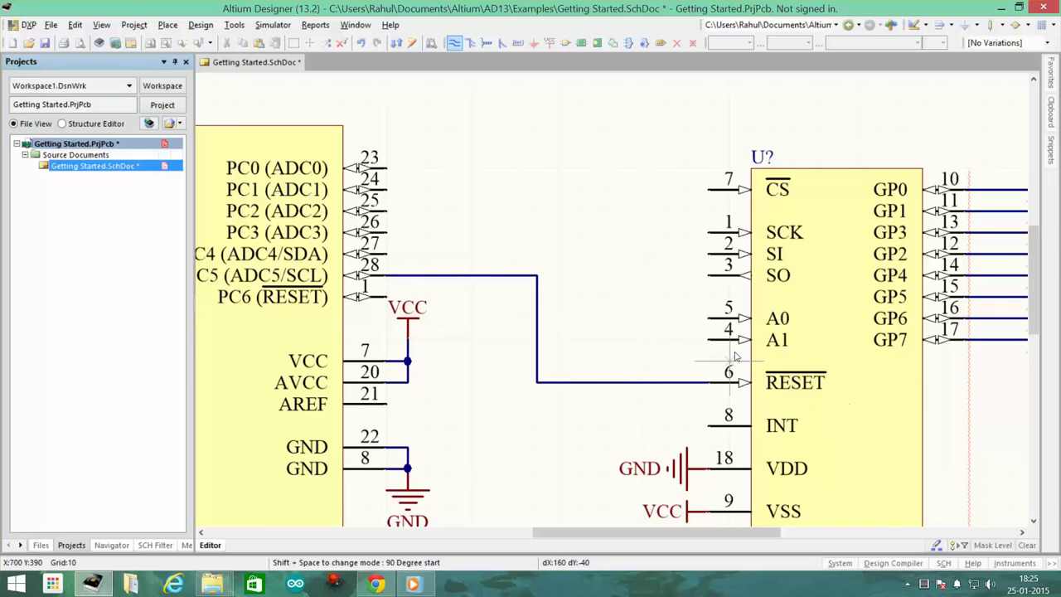
# Step: Draw short wire stubs leftward from the SO pin 3 and SI pin 2
pyautogui.scroll(2, 729, 340)
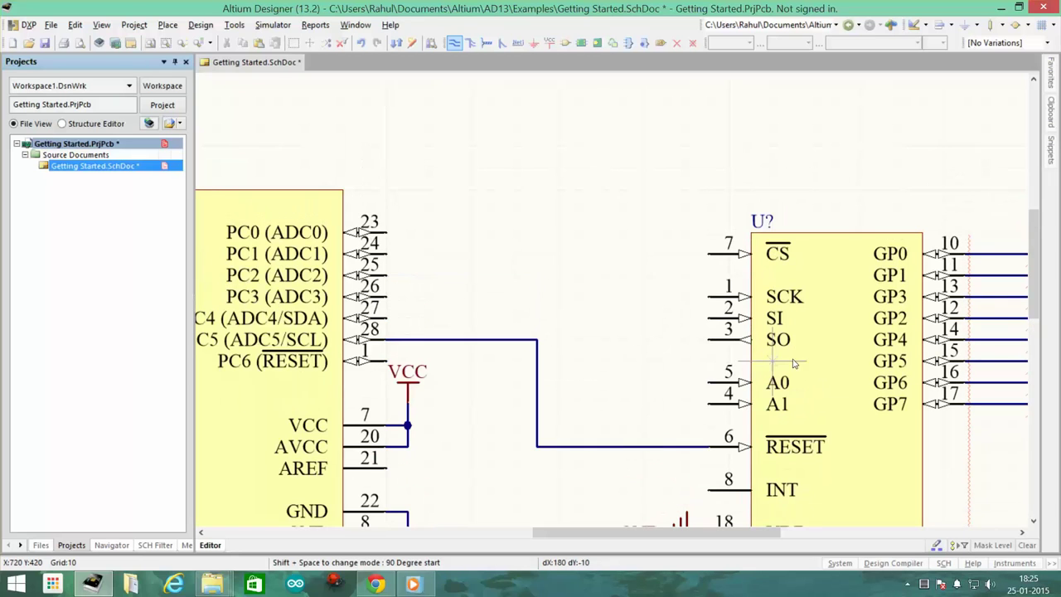
pyautogui.click(710, 340)
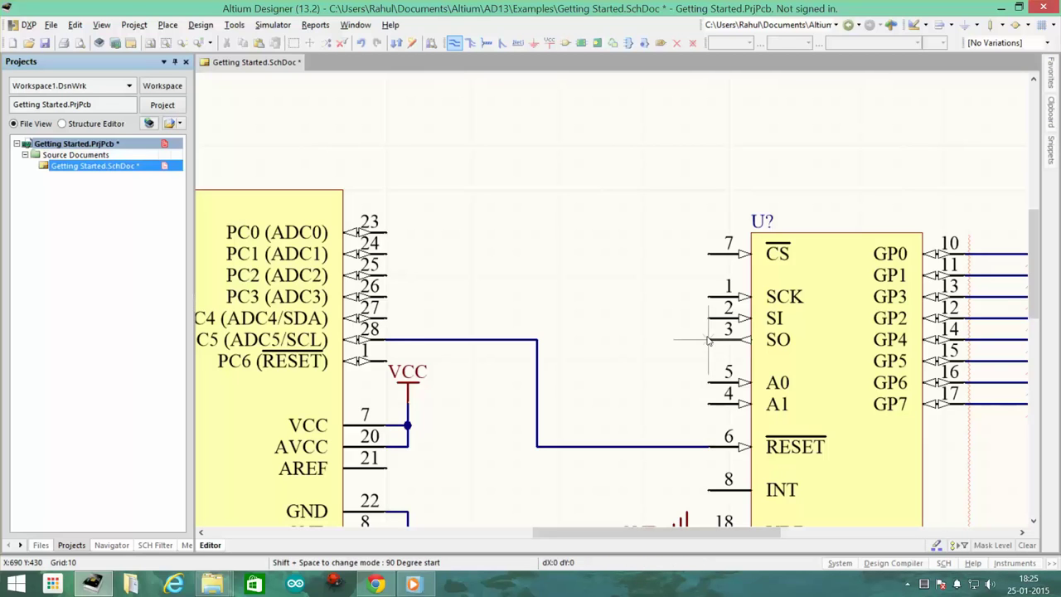
pyautogui.click(579, 340)
pyautogui.press('space')
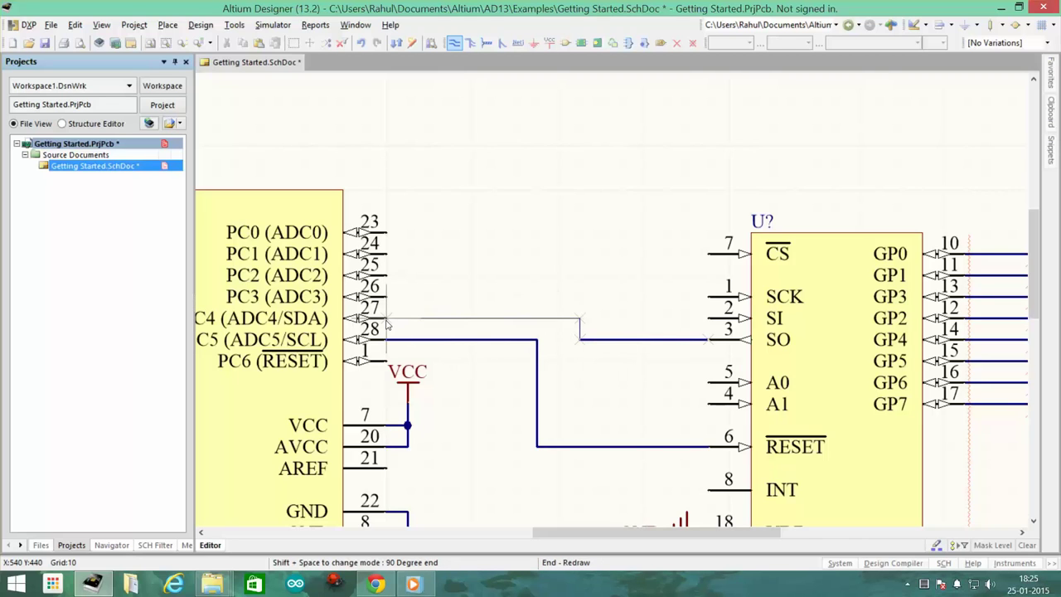
pyautogui.press('Escape')
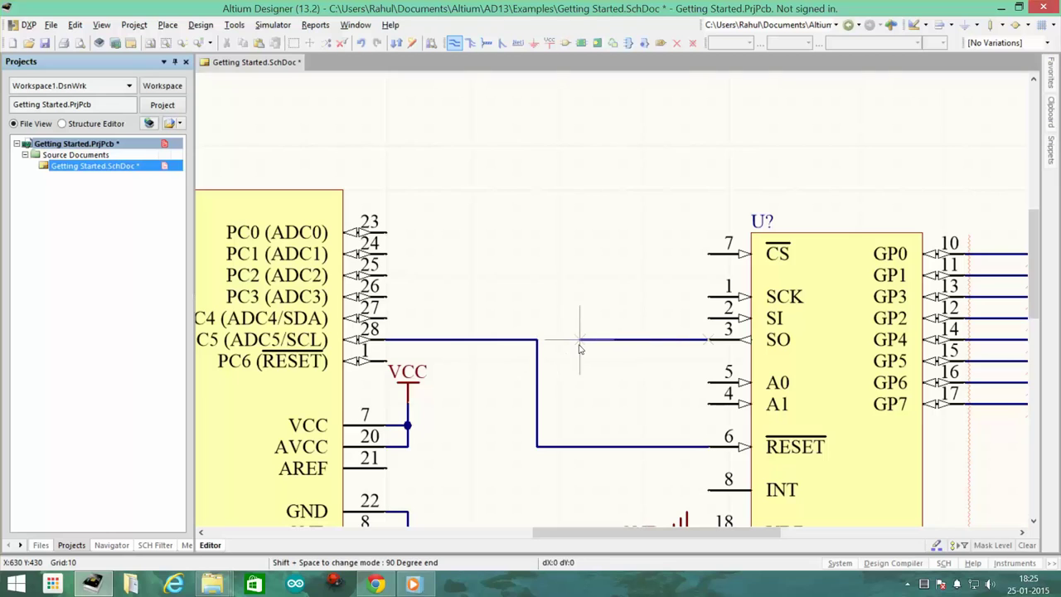
pyautogui.press('Escape')
pyautogui.press('p')
pyautogui.press('w')
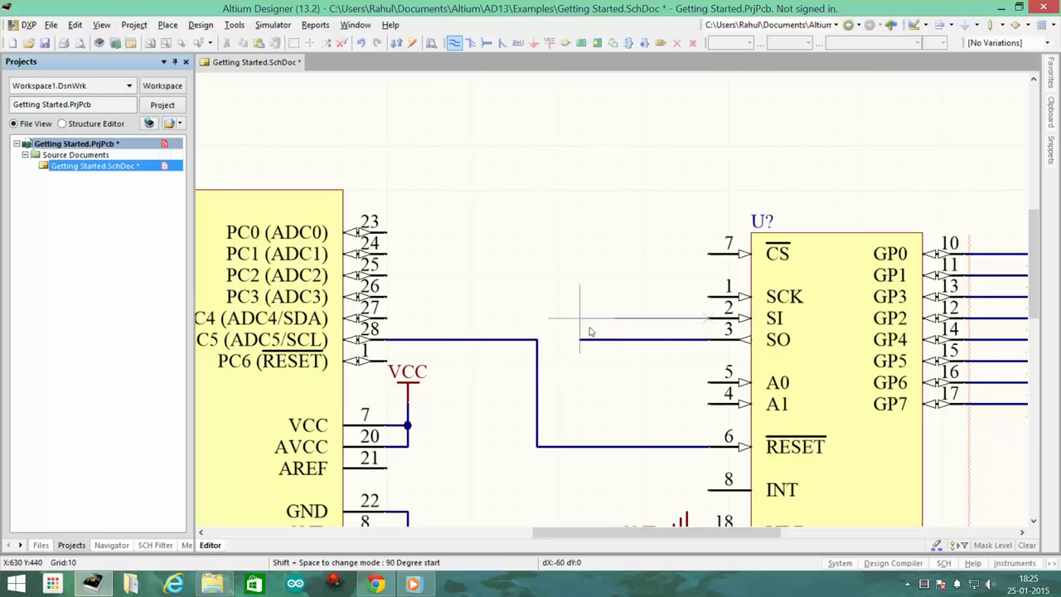
pyautogui.click(579, 318)
pyautogui.press('Escape')
pyautogui.press('Escape')
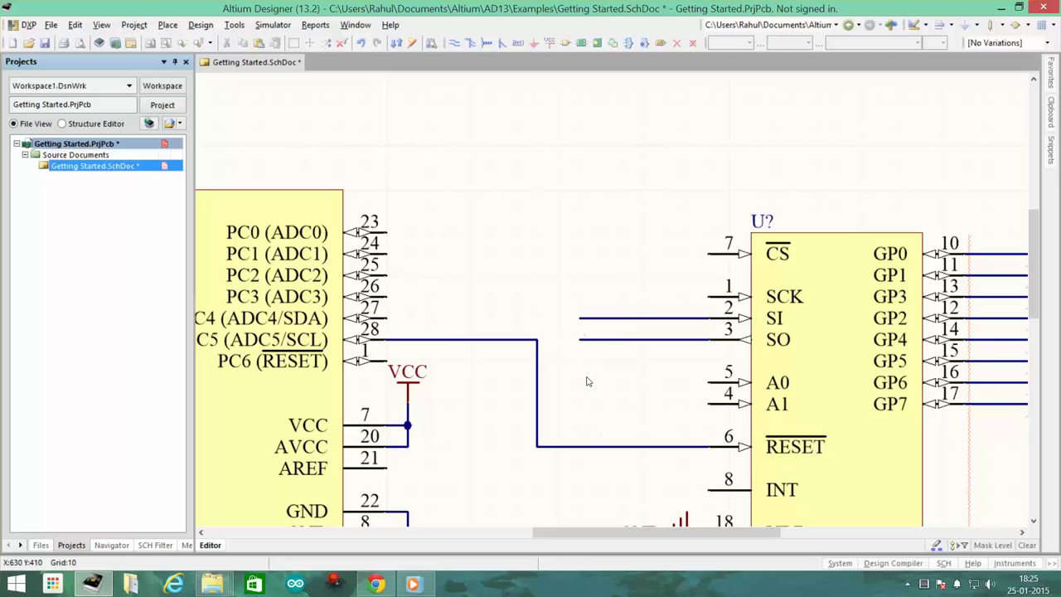
# Step: Place MOSI net labels on the SI wire stub and beside microcontroller pin 18
pyautogui.click(168, 25)
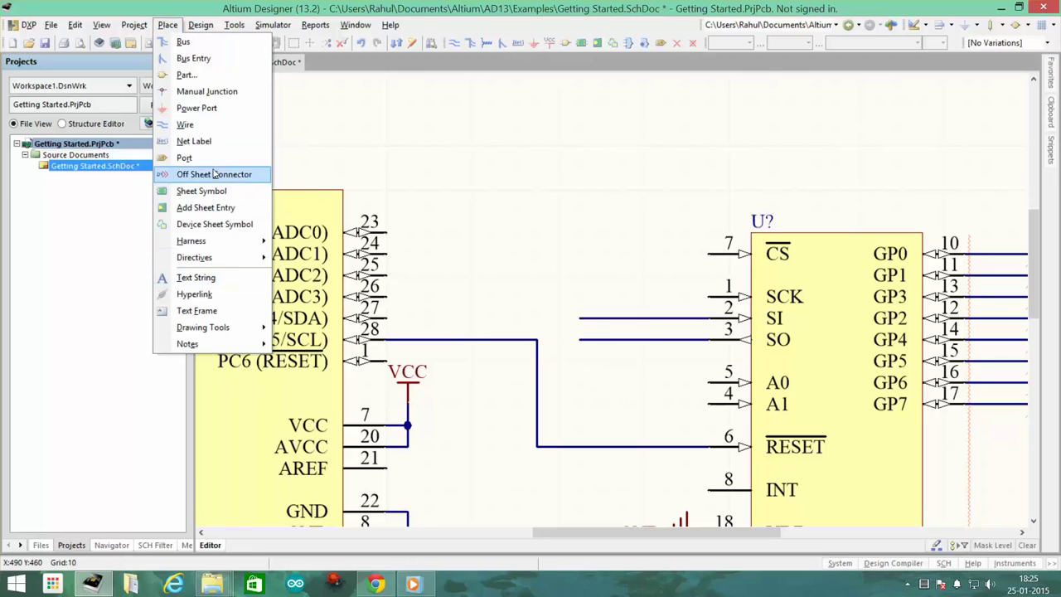
pyautogui.click(198, 141)
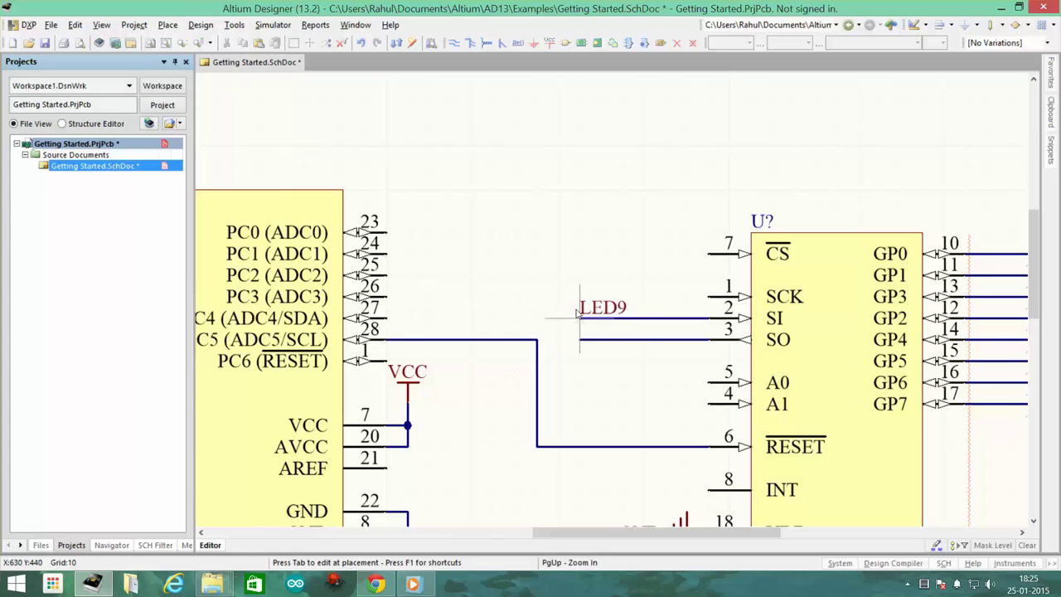
pyautogui.press('Tab')
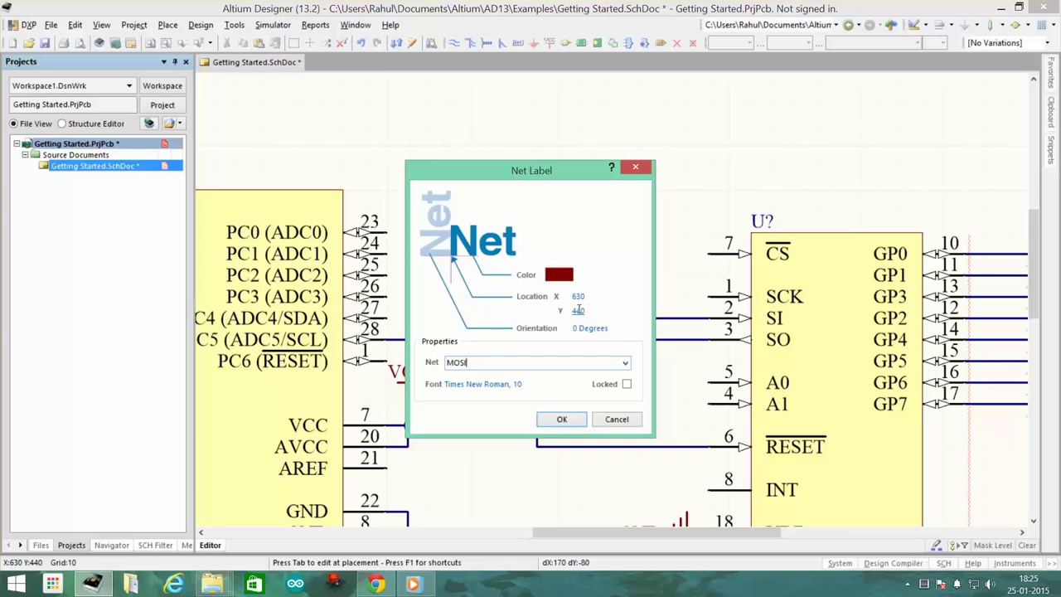
pyautogui.click(562, 420)
pyautogui.click(578, 352)
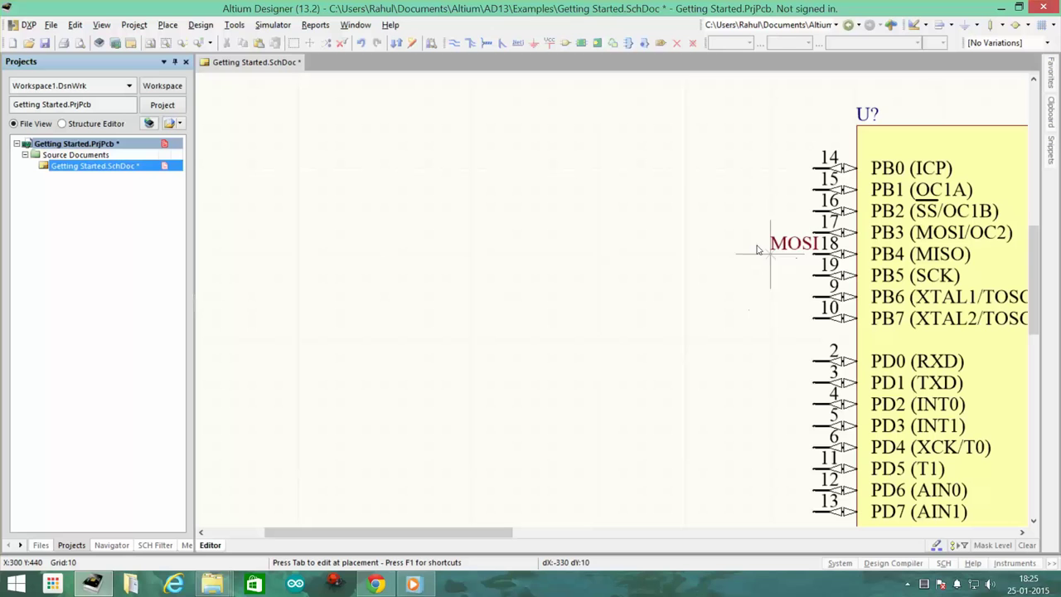
pyautogui.click(737, 239)
pyautogui.keyDown('shift'); pyautogui.hscroll(3, 758, 346); pyautogui.keyUp('shift')
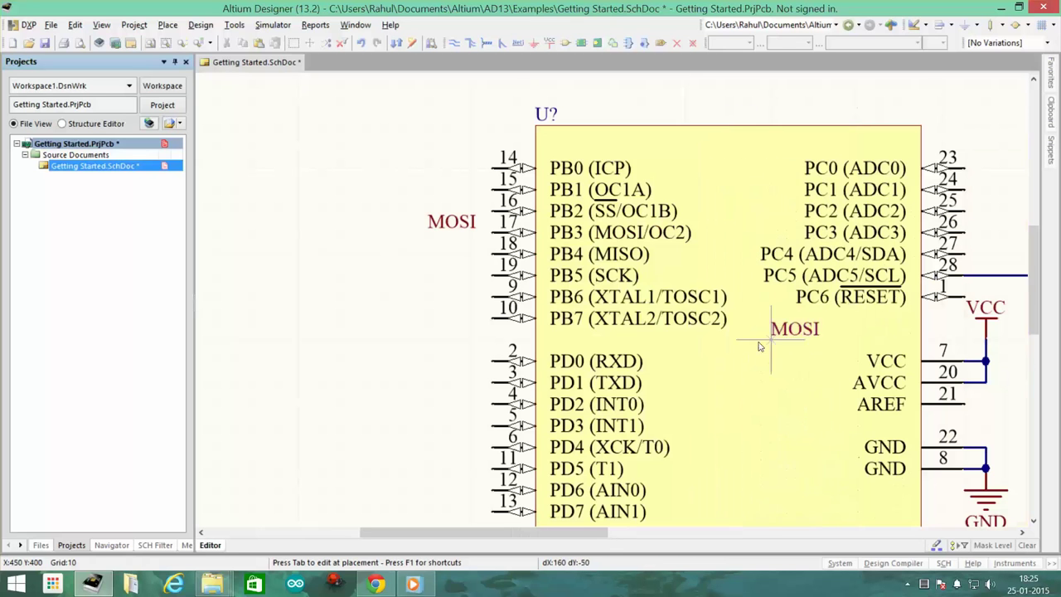
pyautogui.press('Escape')
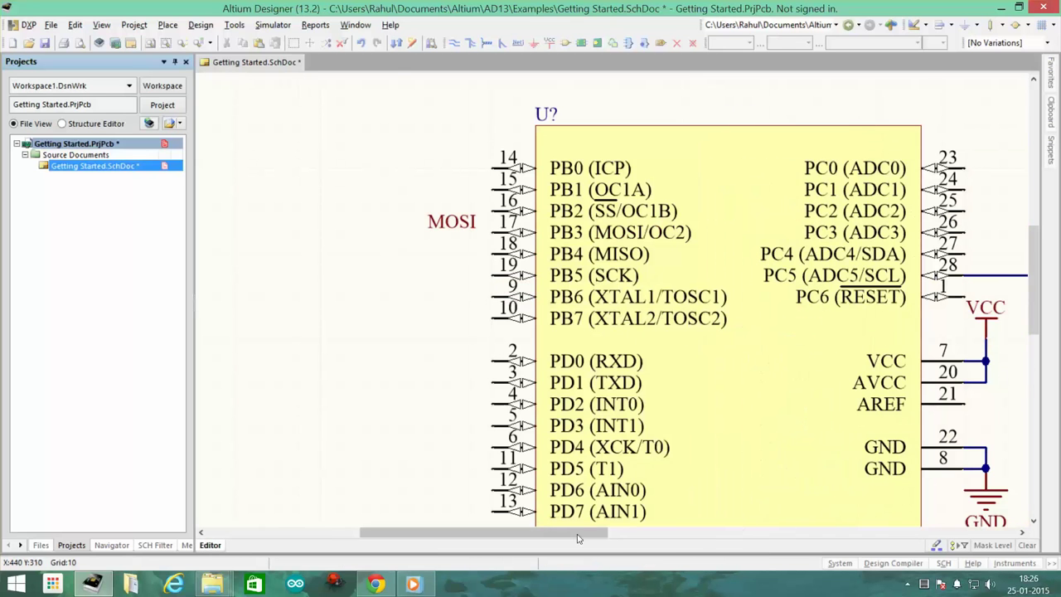
# Step: Wire the second MOSI label to pin 18 of the ATmega8
pyautogui.moveTo(577, 537); pyautogui.dragTo(724, 537)
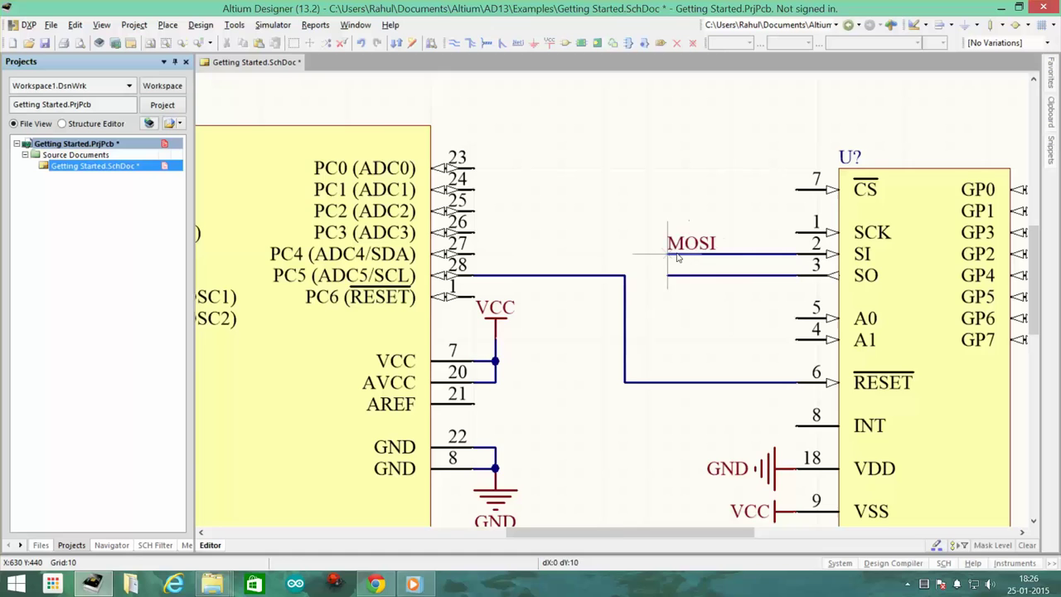
pyautogui.moveTo(622, 531); pyautogui.dragTo(508, 528)
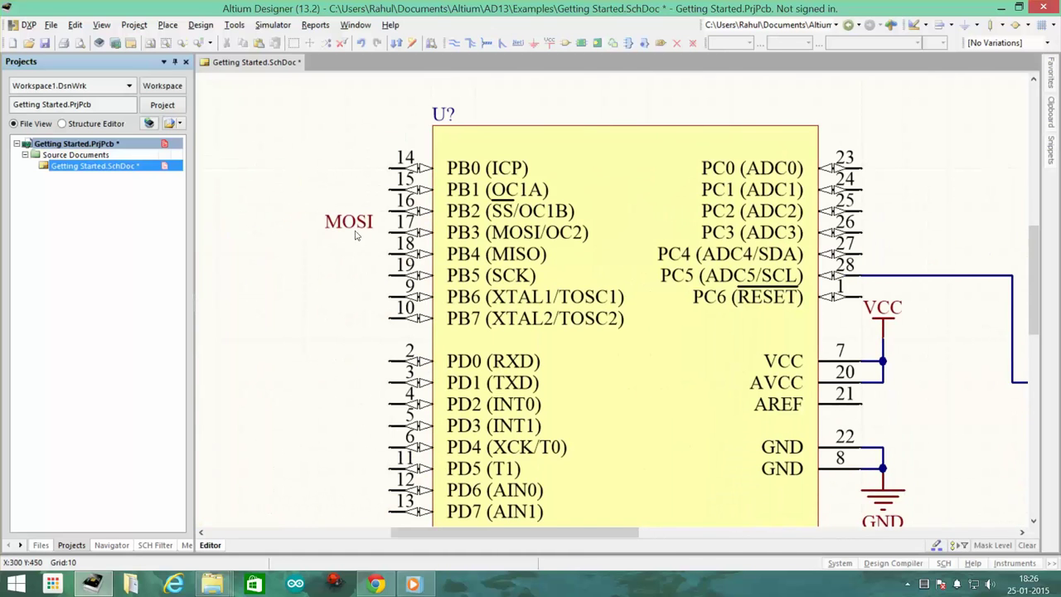
pyautogui.moveTo(356, 233); pyautogui.dragTo(327, 252)
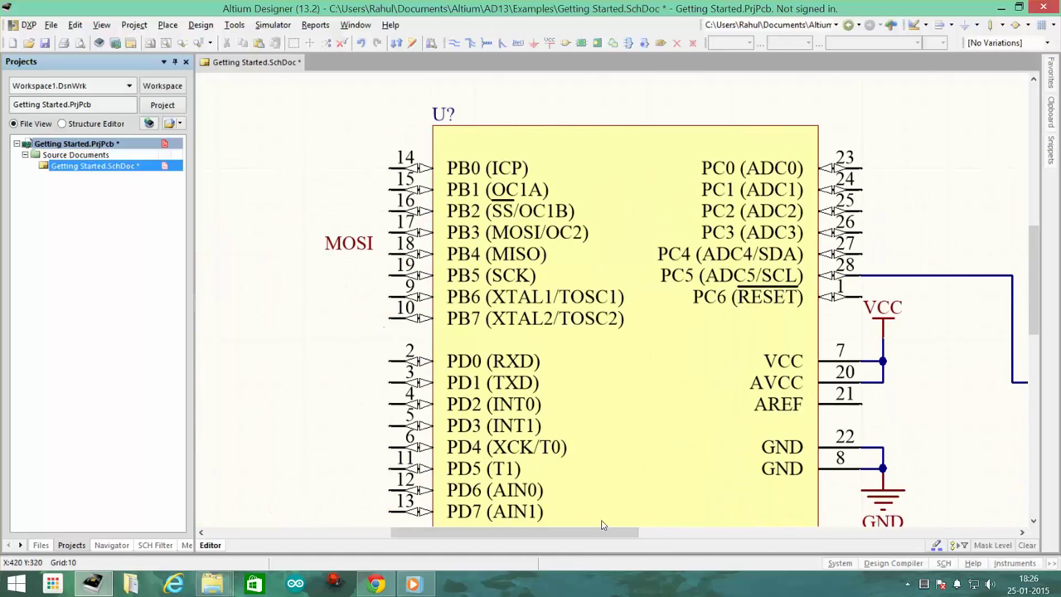
pyautogui.click(454, 43)
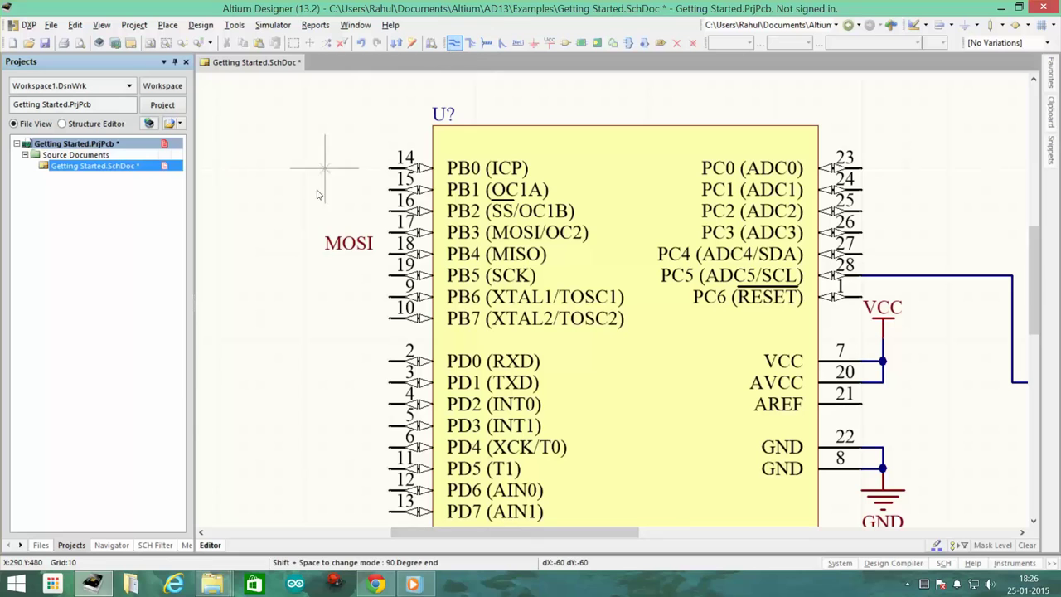
pyautogui.click(325, 253)
pyautogui.click(389, 252)
pyautogui.press('Escape')
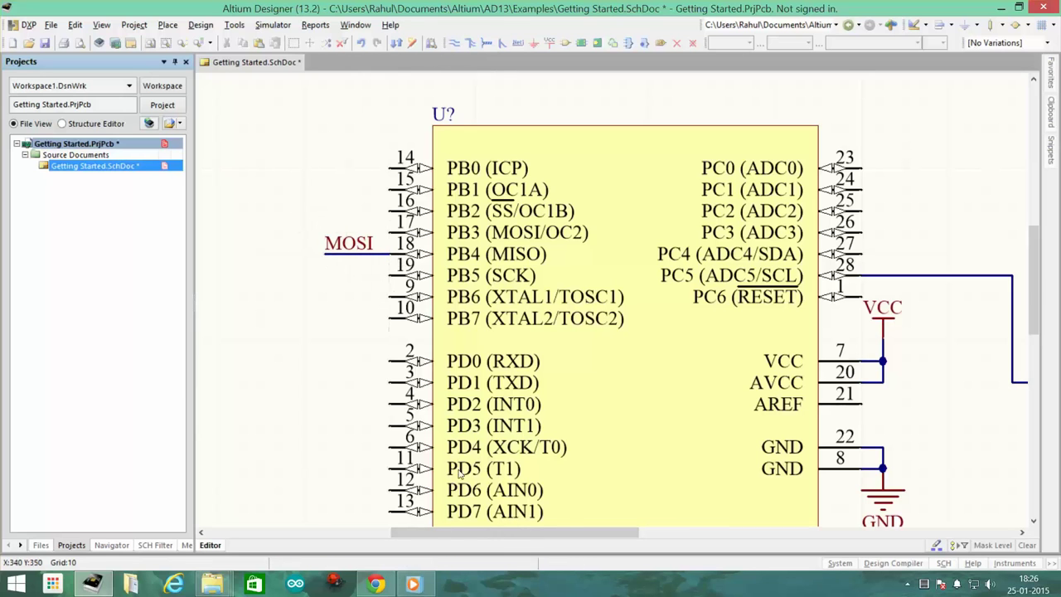
pyautogui.moveTo(516, 531); pyautogui.dragTo(598, 528)
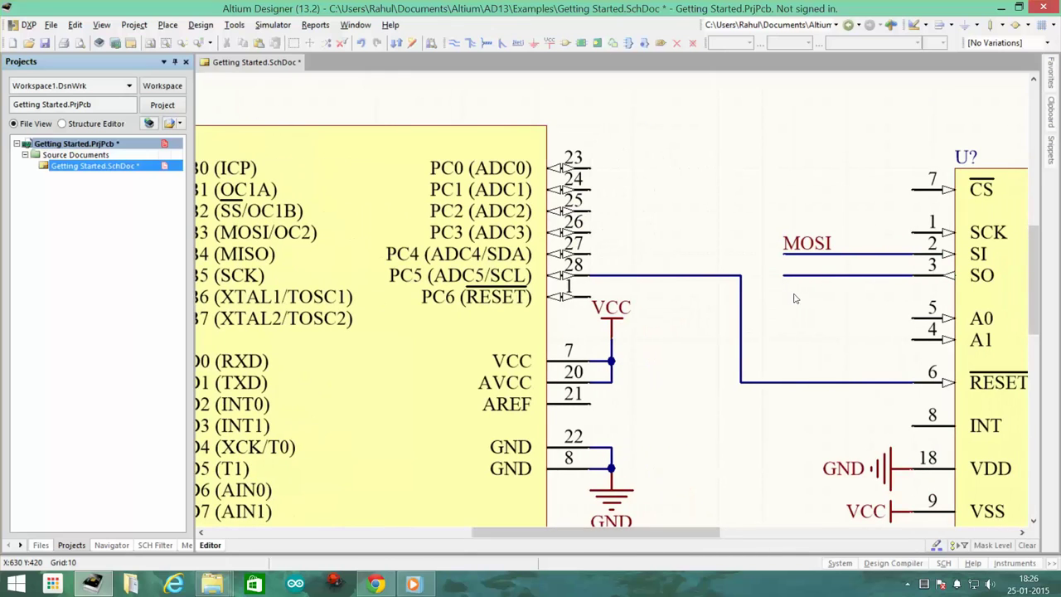
pyautogui.press('p')
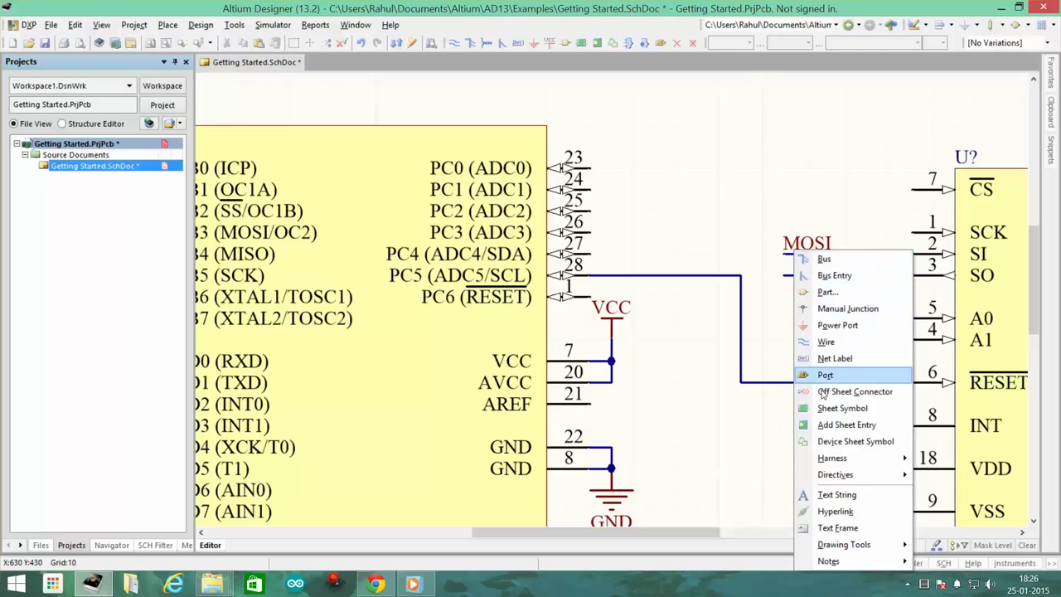
# Step: Place MISO net labels on the SO wire stub and below the MOSI label
pyautogui.click(835, 359)
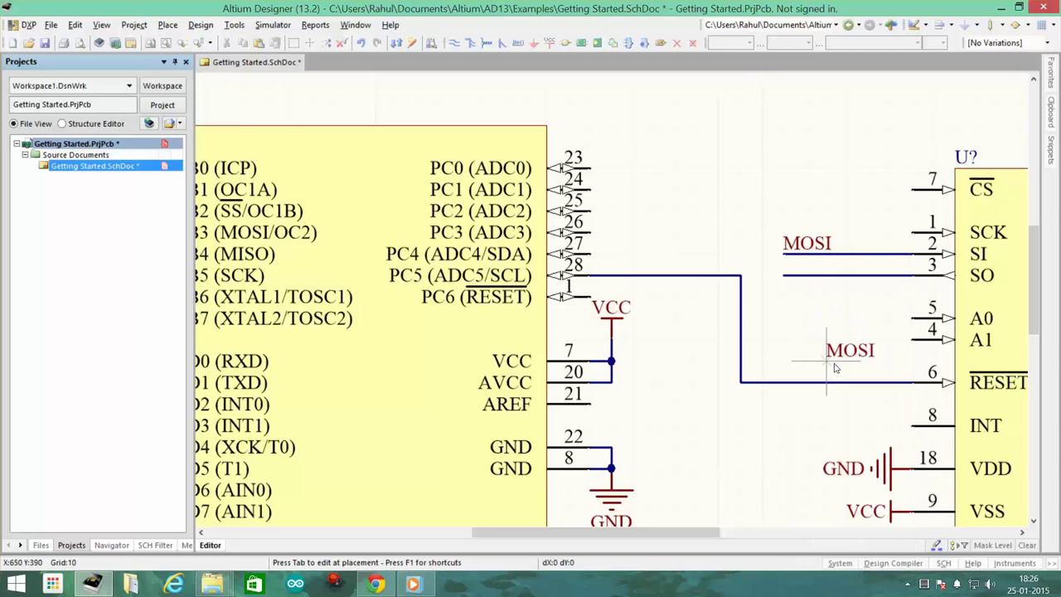
pyautogui.press('Tab')
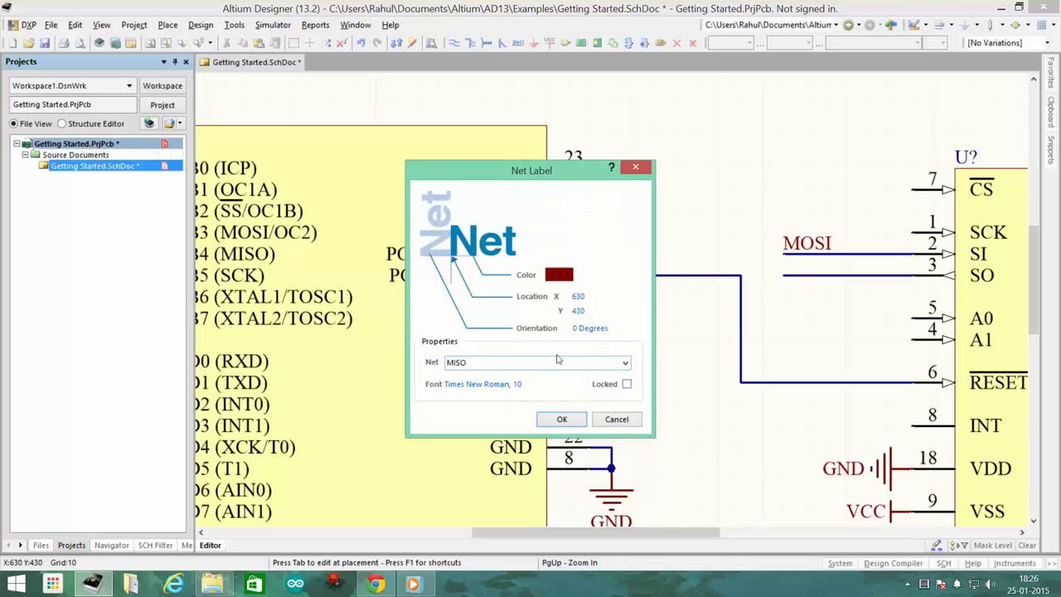
pyautogui.click(560, 419)
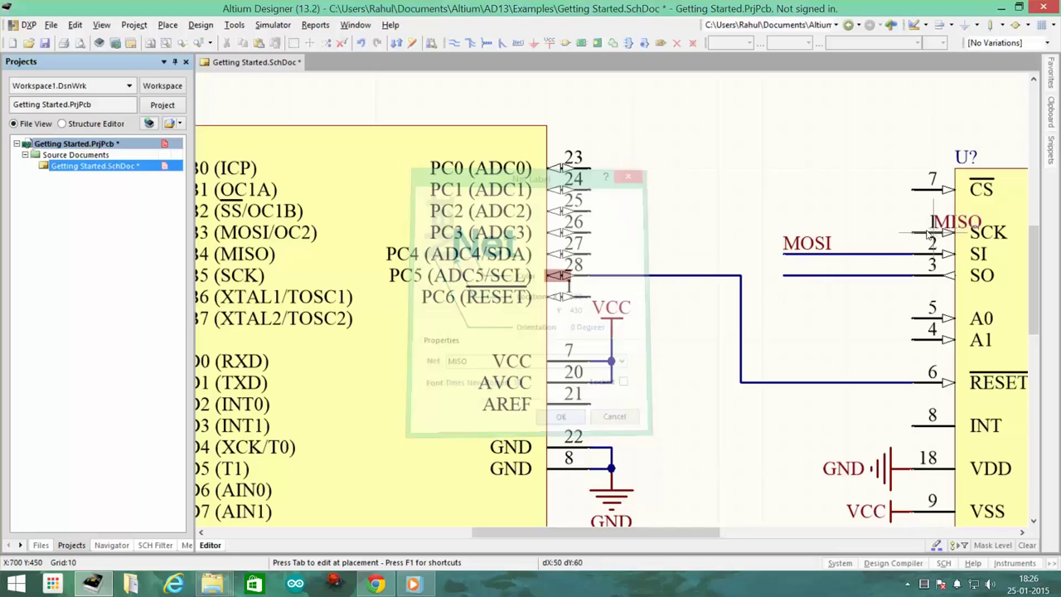
pyautogui.click(784, 275)
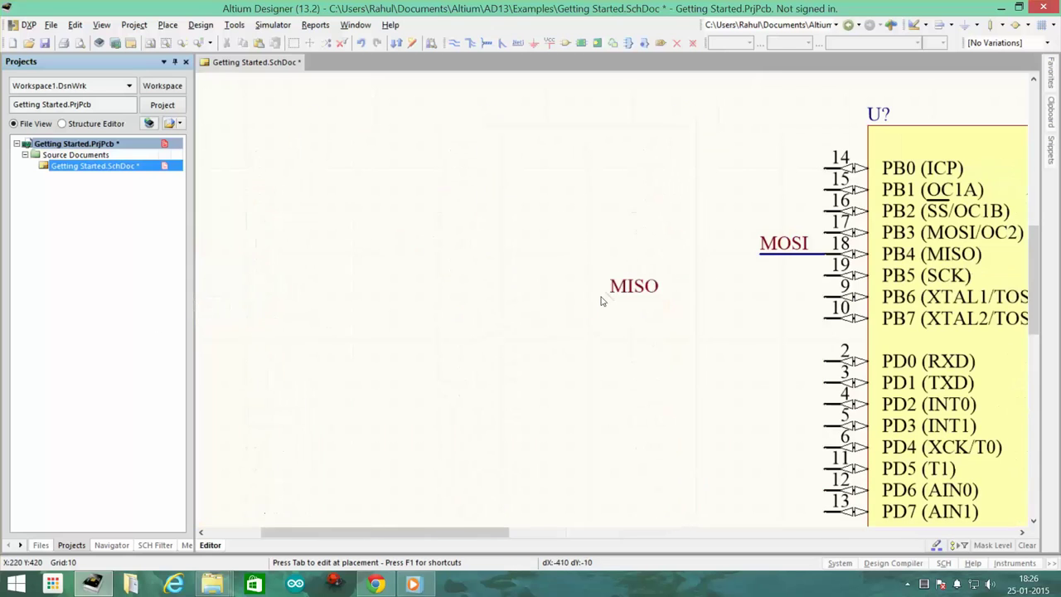
pyautogui.click(760, 276)
pyautogui.press('Escape')
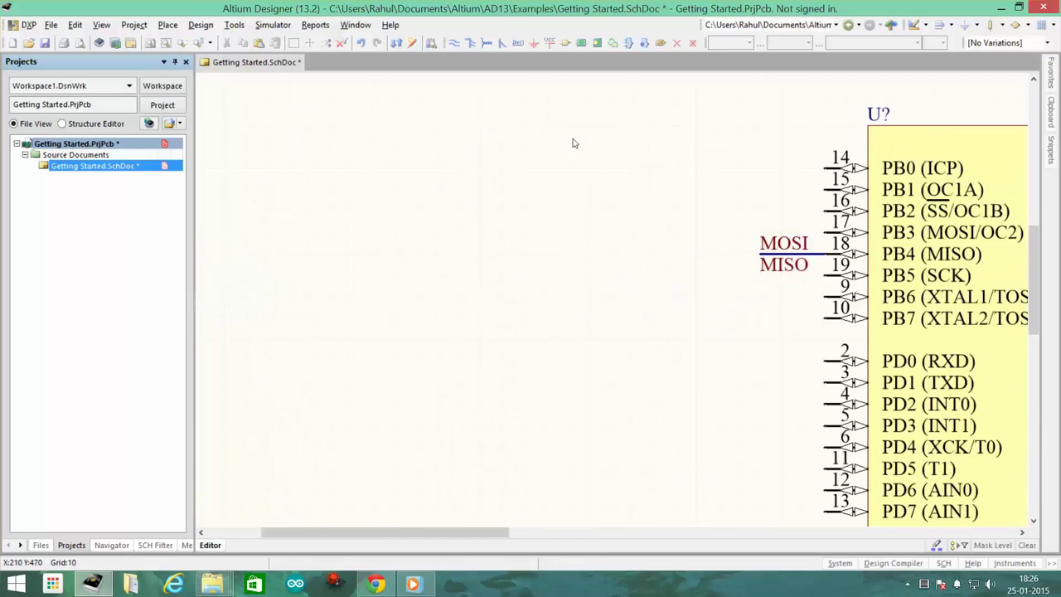
# Step: Wire the second MISO label to pin 19 of the ATmega8
pyautogui.click(454, 42)
pyautogui.click(824, 275)
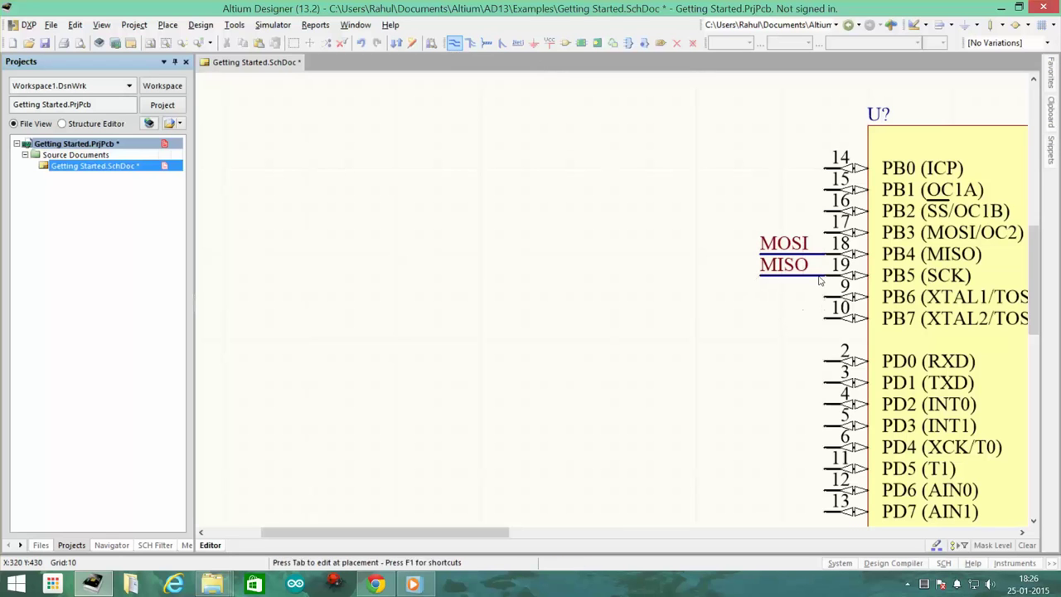
pyautogui.press('Escape')
pyautogui.moveTo(501, 530); pyautogui.dragTo(756, 531)
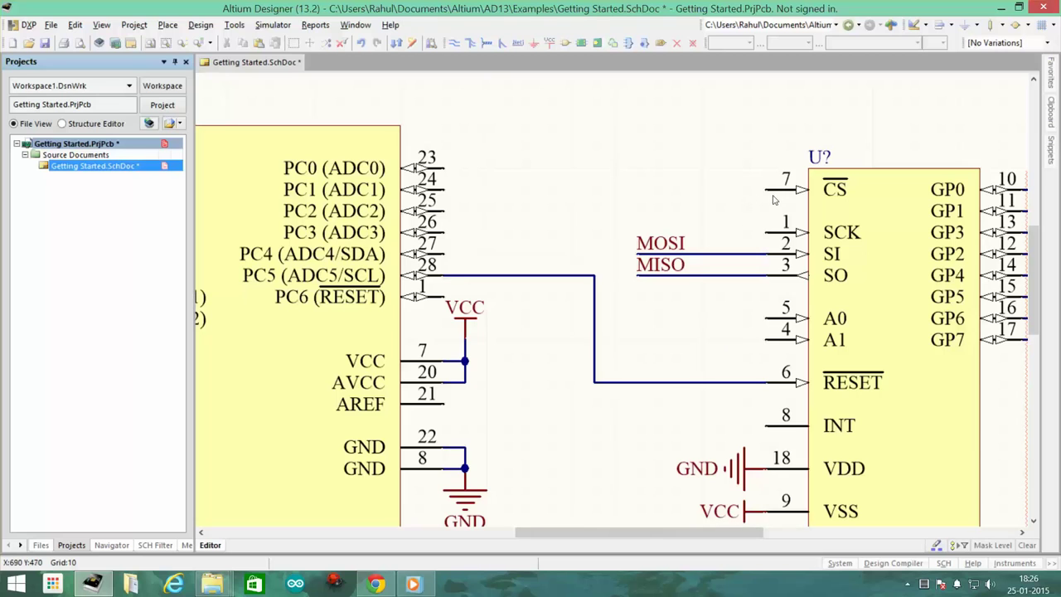
# Step: Route a wire from the MCP23S08 CS pin 7 to ATmega8 PC4 pin 27
pyautogui.click(454, 43)
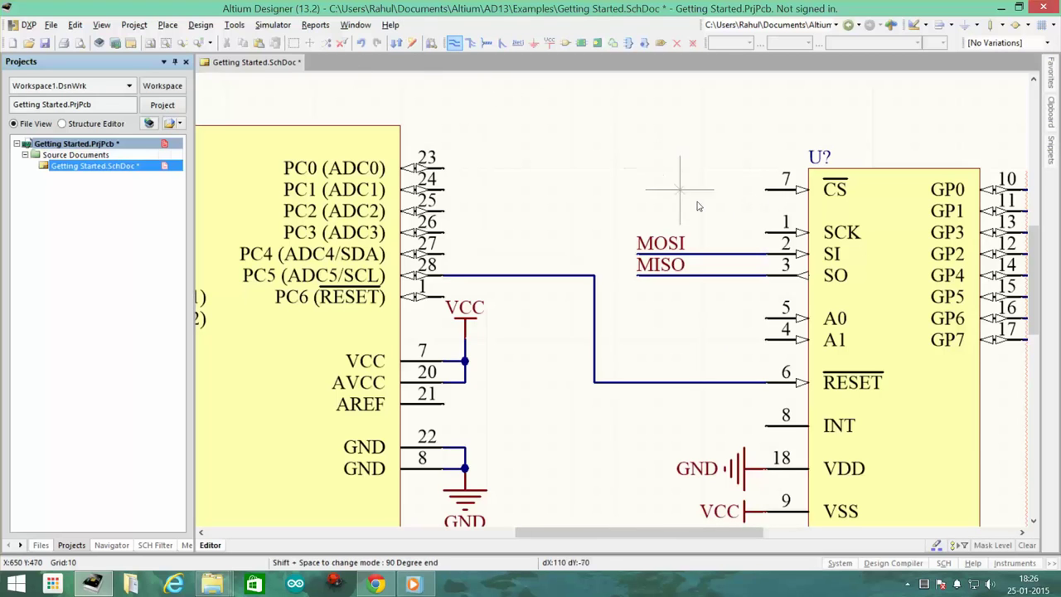
pyautogui.click(767, 191)
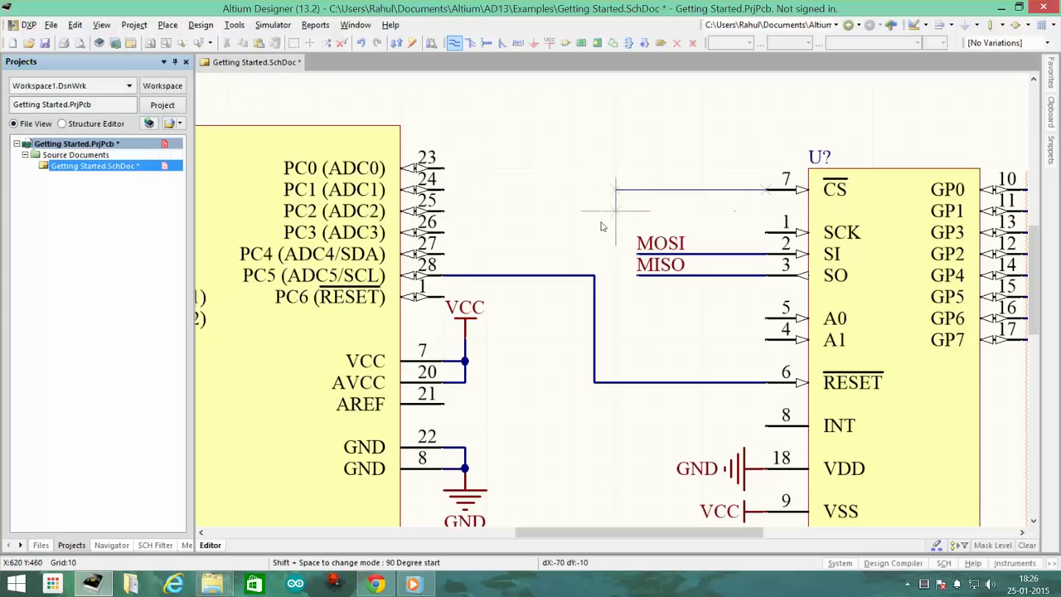
pyautogui.click(594, 253)
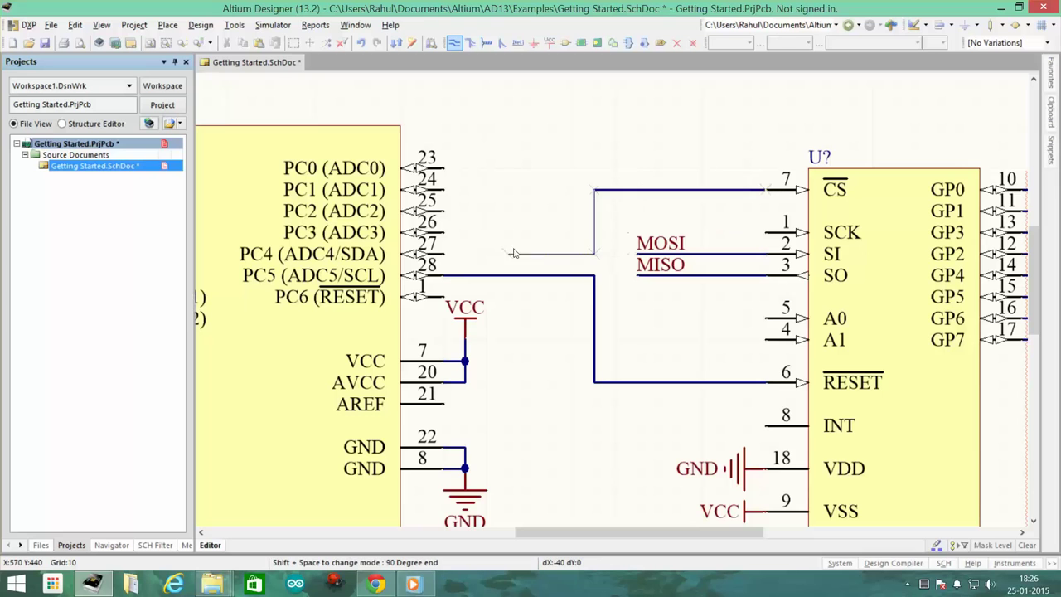
pyautogui.click(444, 253)
pyautogui.press('Escape')
pyautogui.scroll(-2, 737, 296)
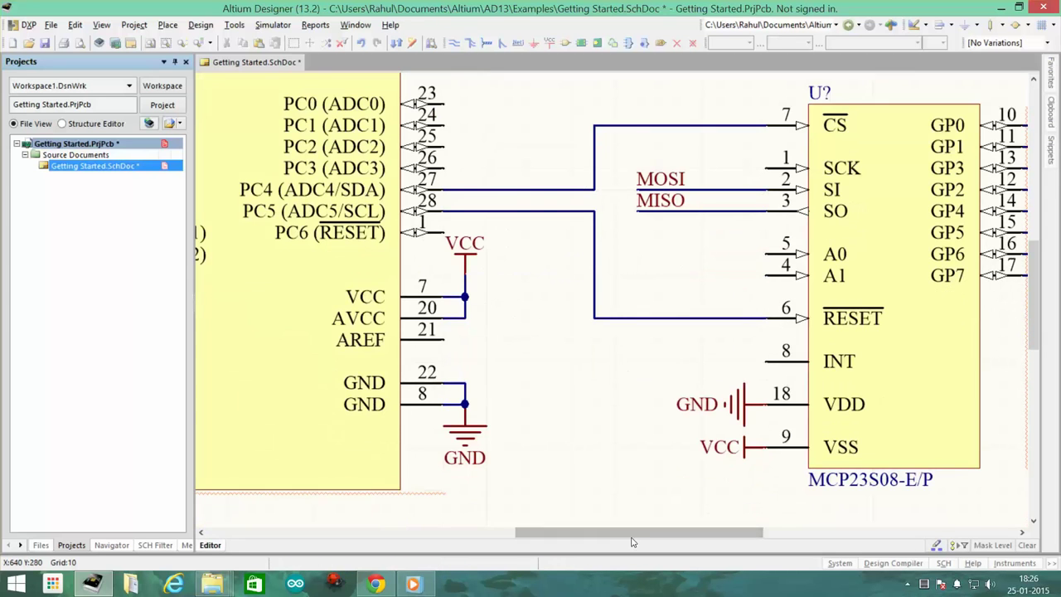
pyautogui.moveTo(638, 532)
pyautogui.mouseDown()
pyautogui.moveTo(718, 533)
pyautogui.moveTo(639, 524)
pyautogui.mouseUp()
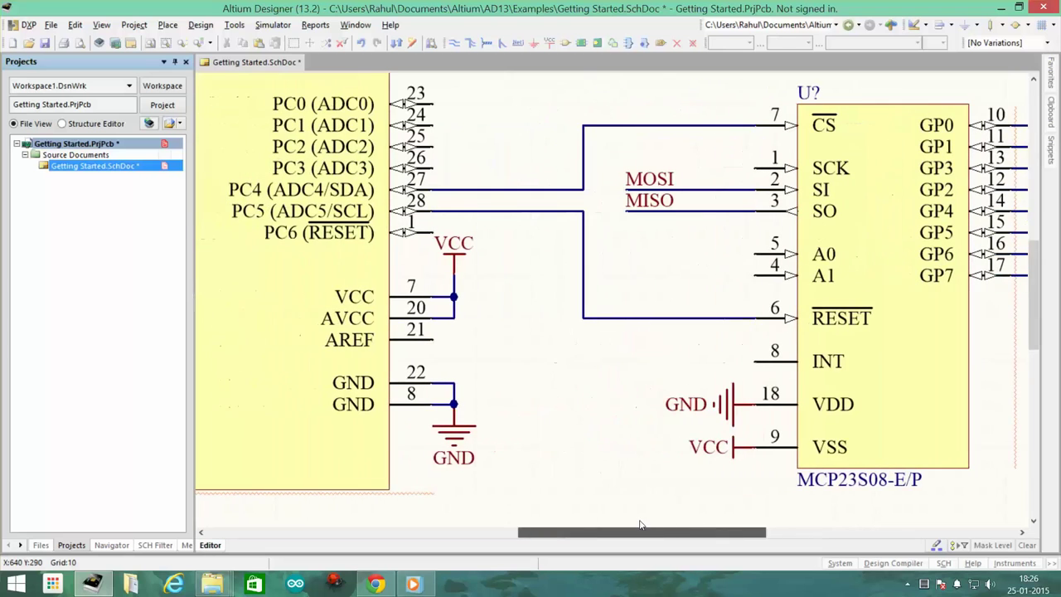
pyautogui.keyDown('ctrl'); pyautogui.scroll(-3, 640, 522); pyautogui.keyUp('ctrl')
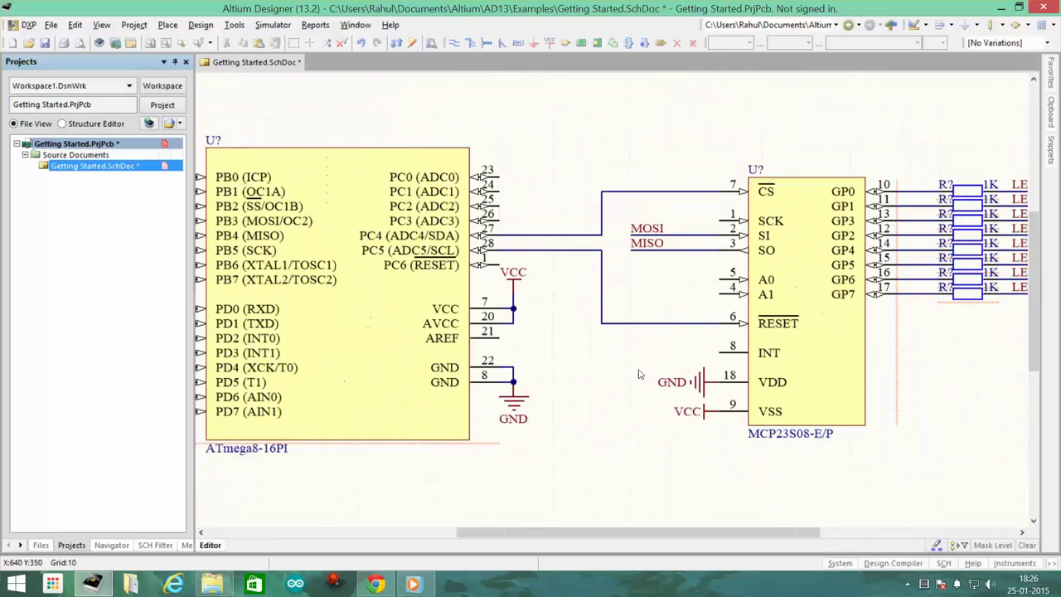
pyautogui.moveTo(622, 533); pyautogui.dragTo(464, 524)
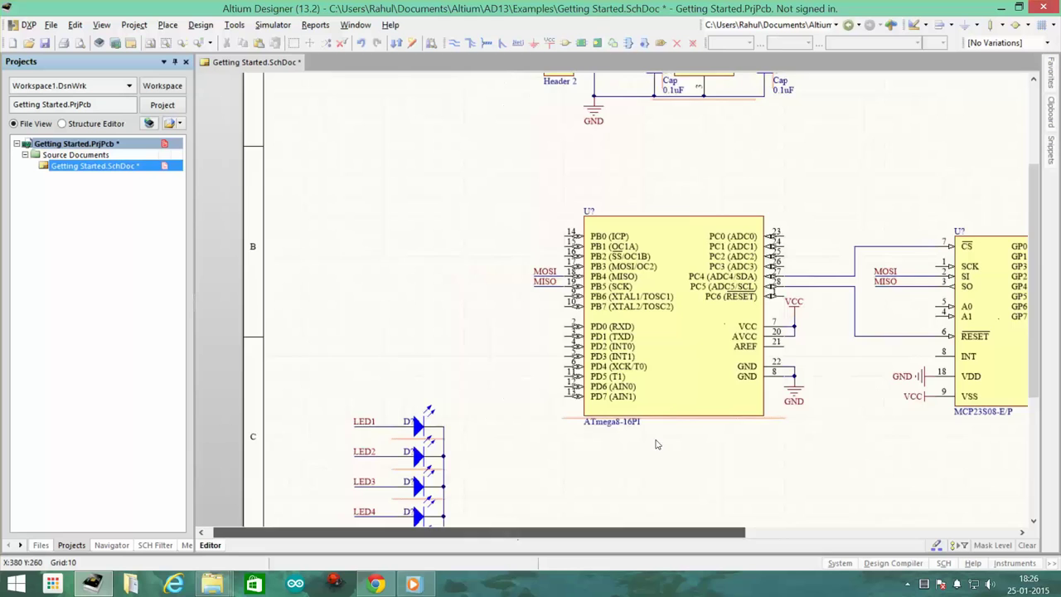
pyautogui.scroll(-2, 877, 342)
pyautogui.keyDown('ctrl'); pyautogui.scroll(-3, 878, 364); pyautogui.keyUp('ctrl')
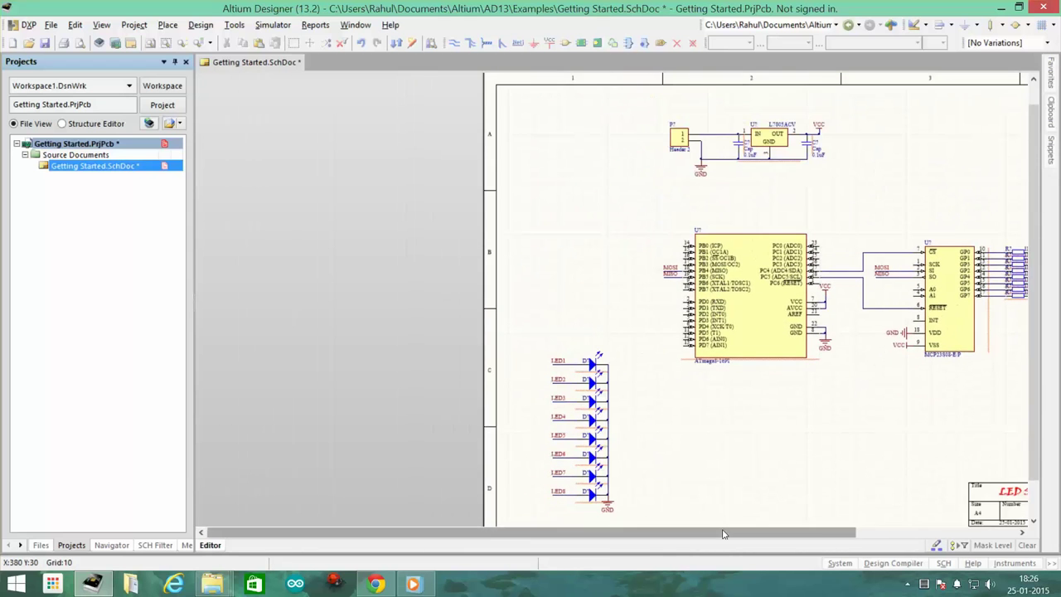
pyautogui.moveTo(725, 533); pyautogui.dragTo(796, 539)
pyautogui.scroll(-1, 802, 344)
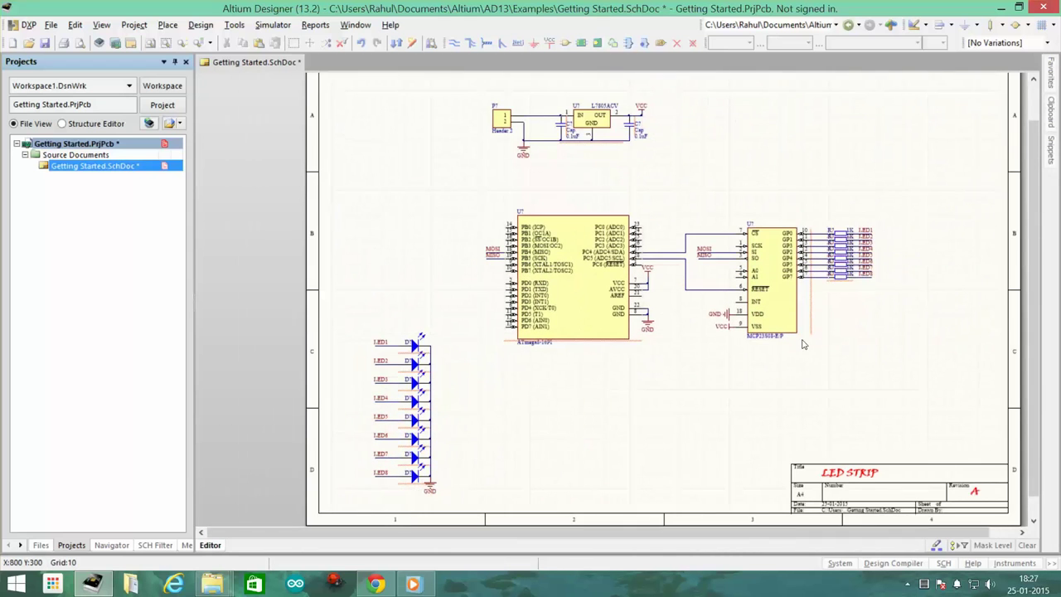
pyautogui.scroll(2, 788, 382)
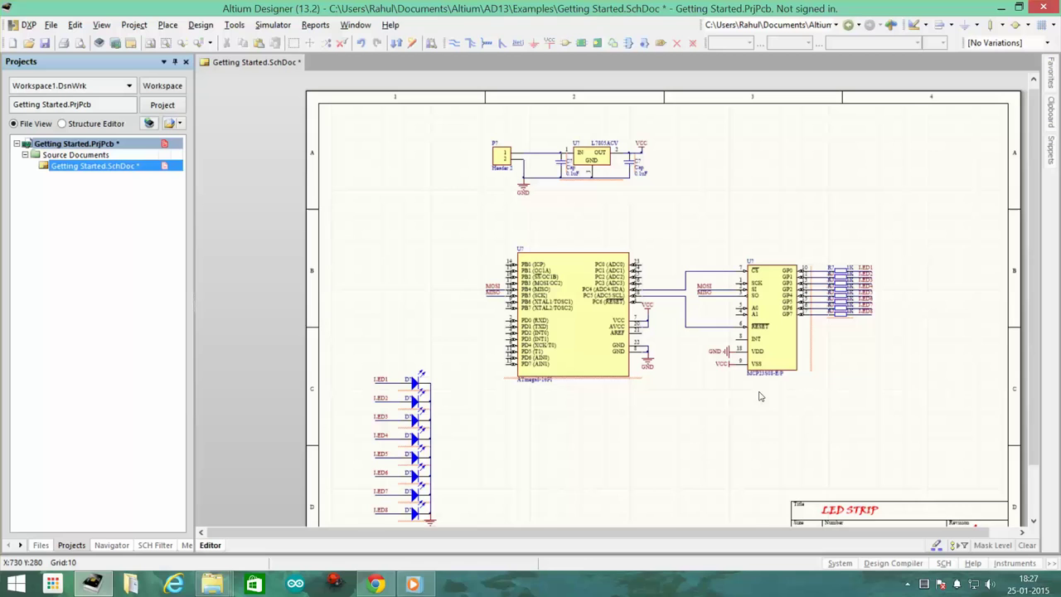
# Step: Annotate the schematic quietly, accepting changes to all 22 designators (P1, U1–U3, C1–C2, R1–R8, D1–D8)
pyautogui.click(227, 27)
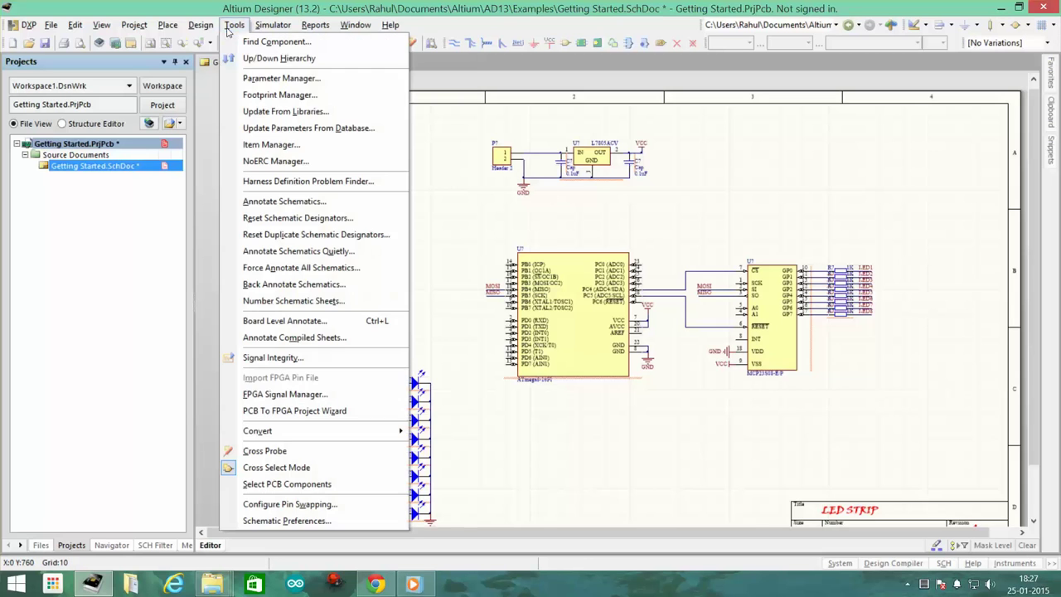
pyautogui.click(282, 251)
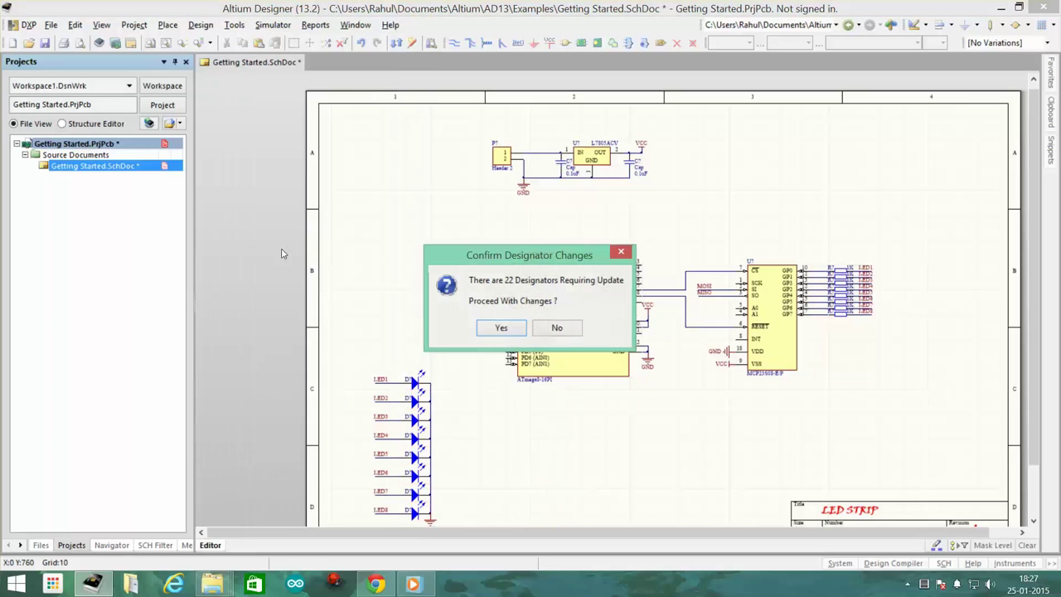
pyautogui.click(501, 329)
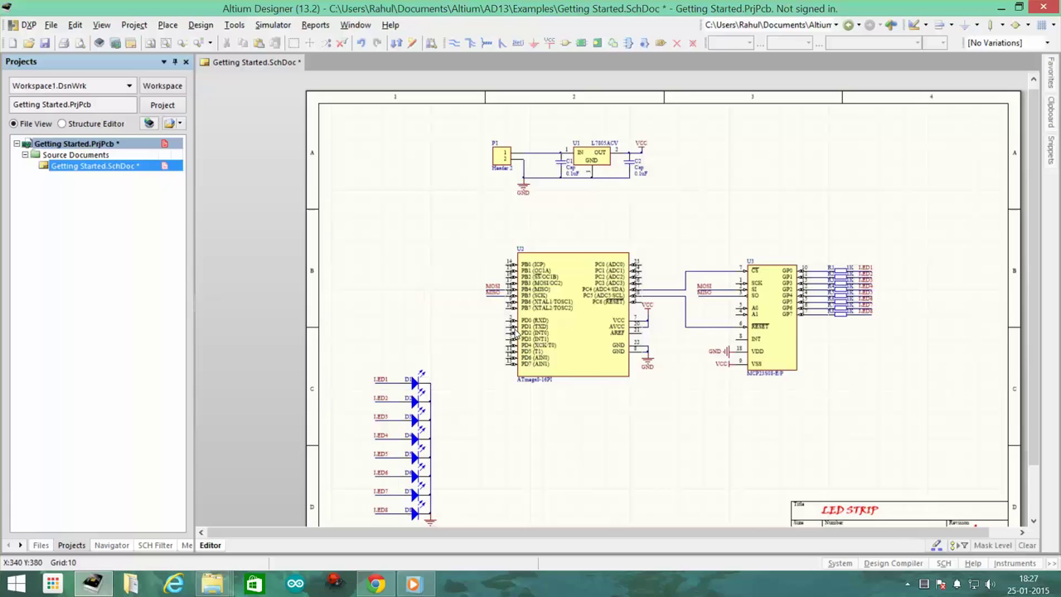
pyautogui.keyDown('ctrl'); pyautogui.scroll(2, 532, 412); pyautogui.keyUp('ctrl')
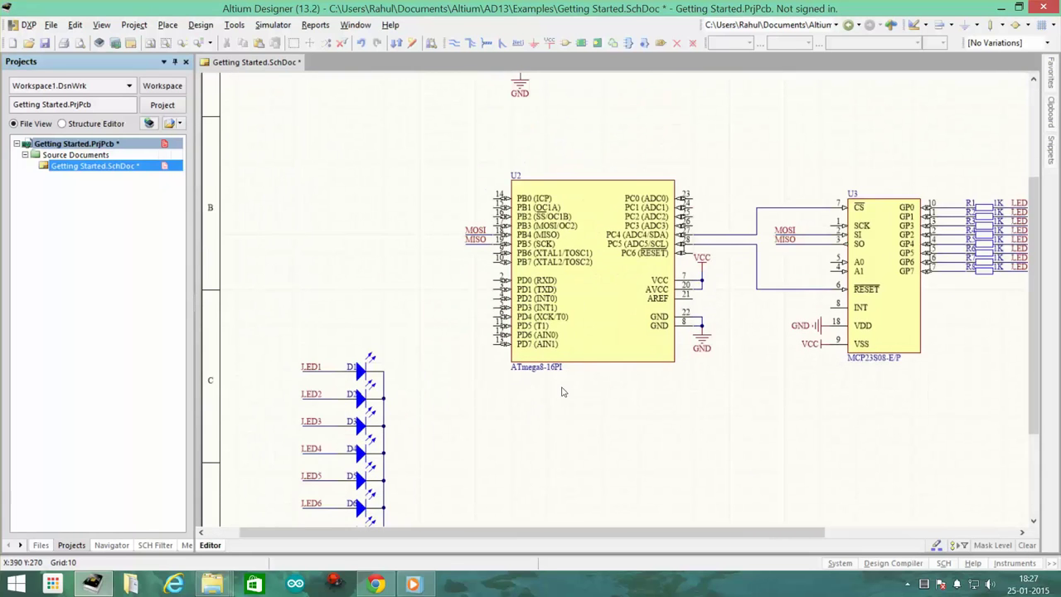
pyautogui.scroll(2, 562, 391)
pyautogui.scroll(1, 694, 354)
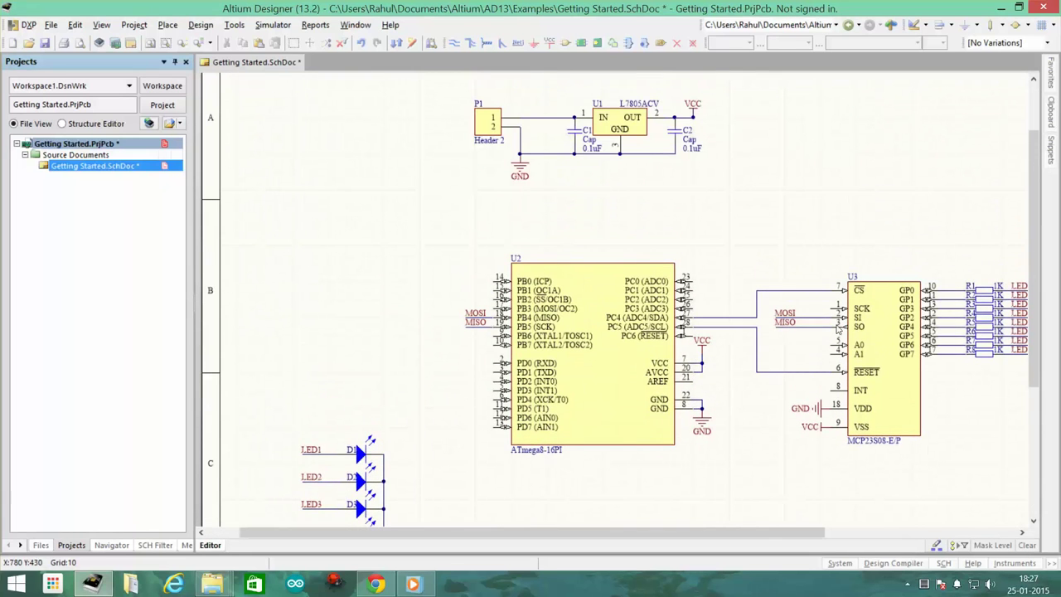
pyautogui.moveTo(787, 533); pyautogui.dragTo(823, 532)
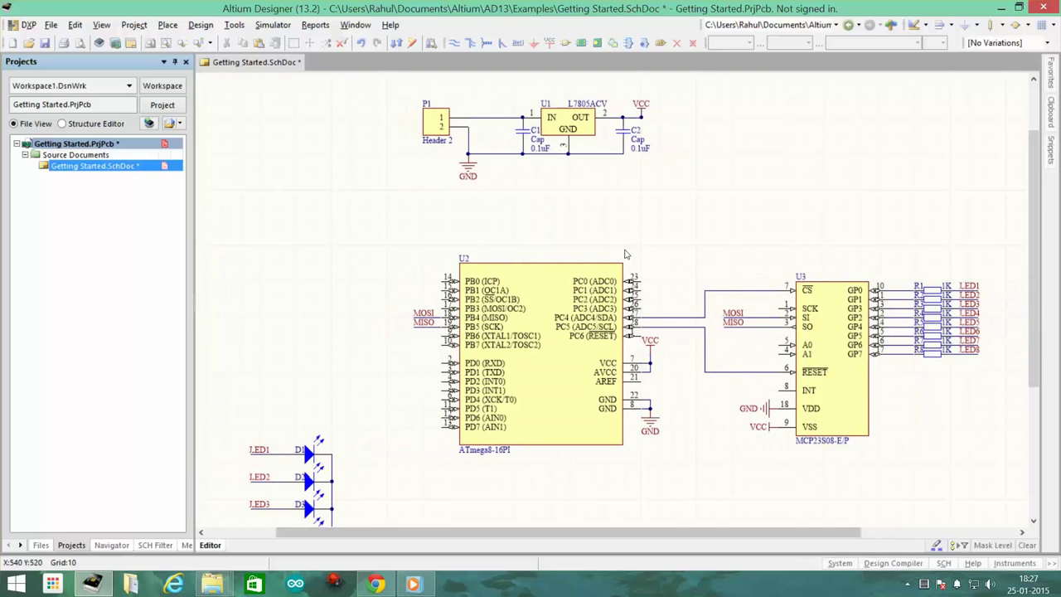
# Step: Compile Getting Started.SchDoc and display the Messages panel with its warnings
pyautogui.click(134, 24)
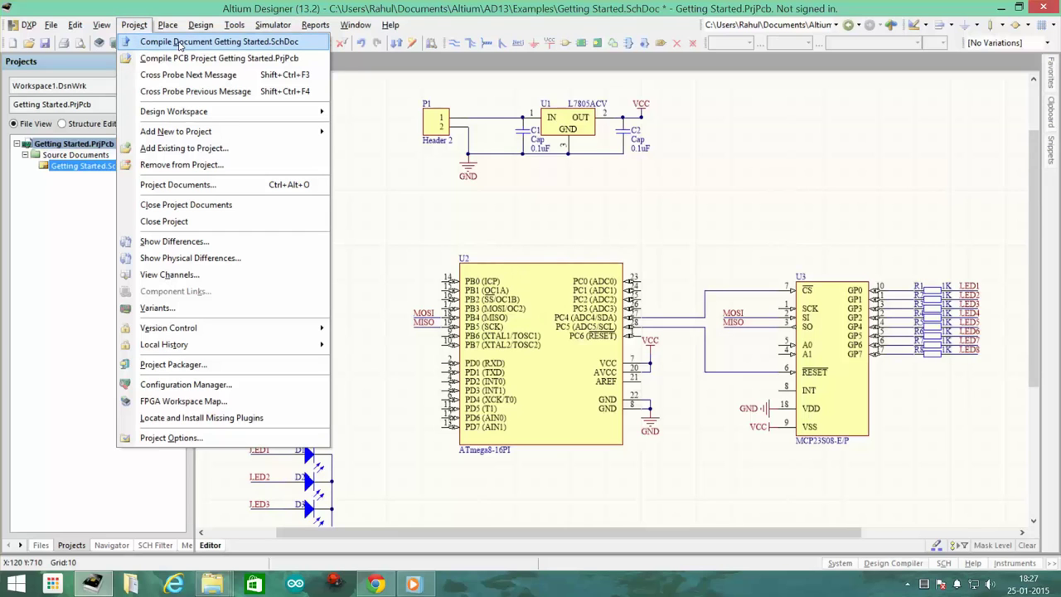
pyautogui.click(179, 43)
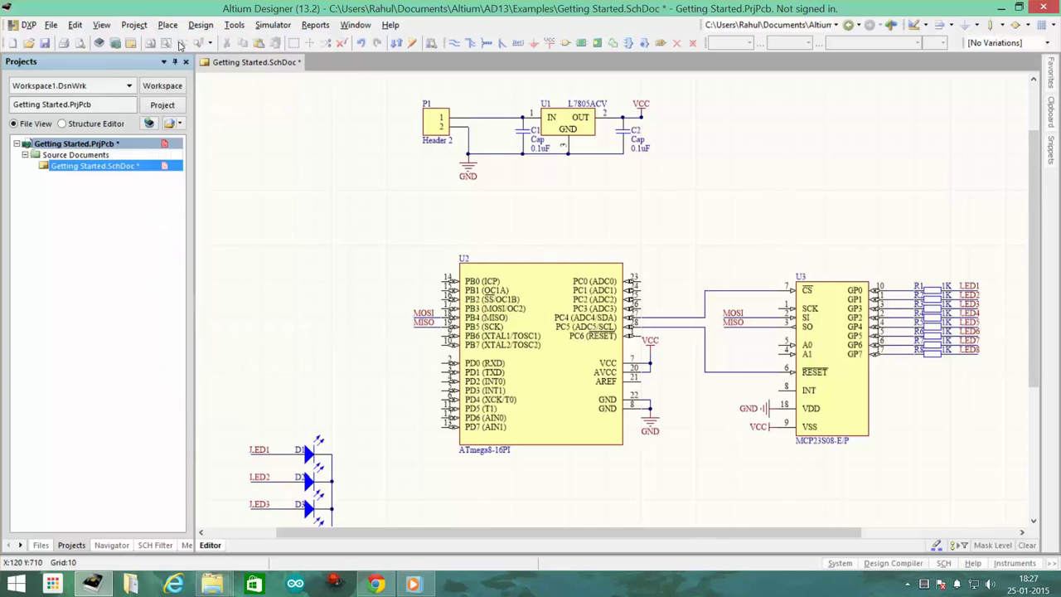
pyautogui.click(102, 26)
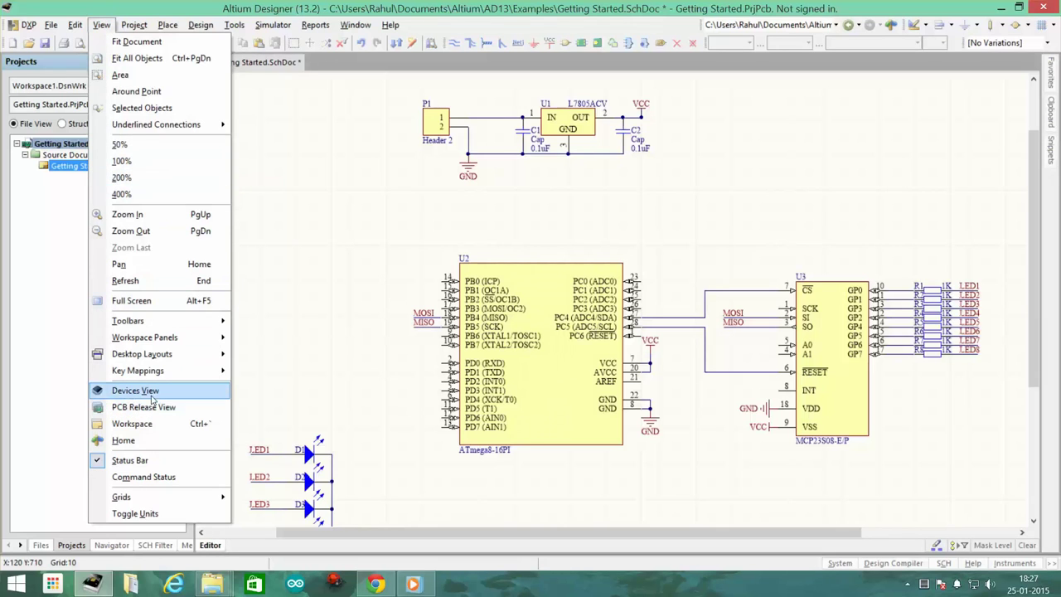
pyautogui.moveTo(163, 341)
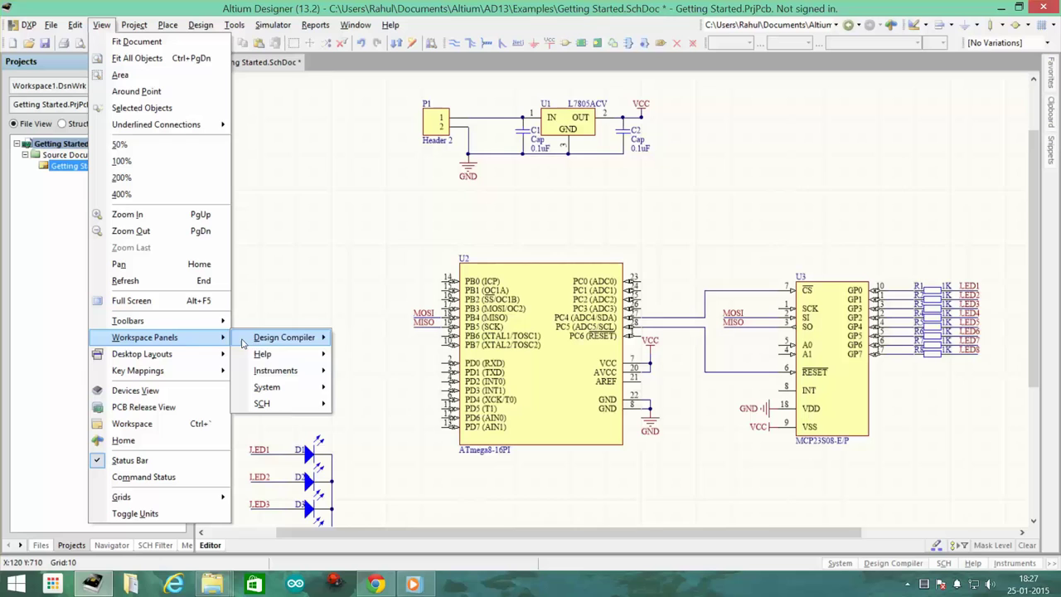
pyautogui.moveTo(267, 387)
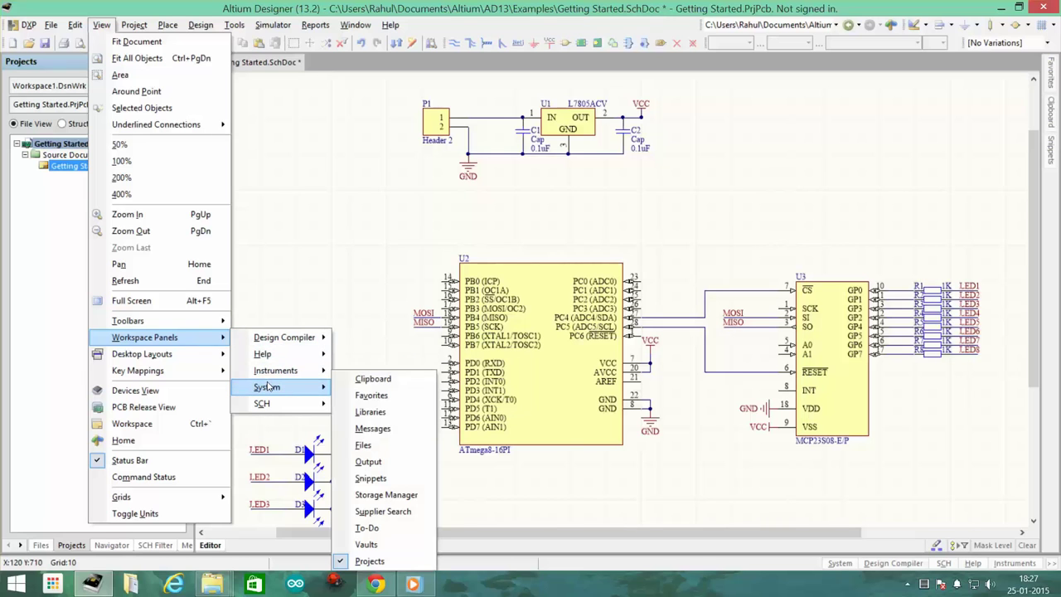
pyautogui.click(372, 428)
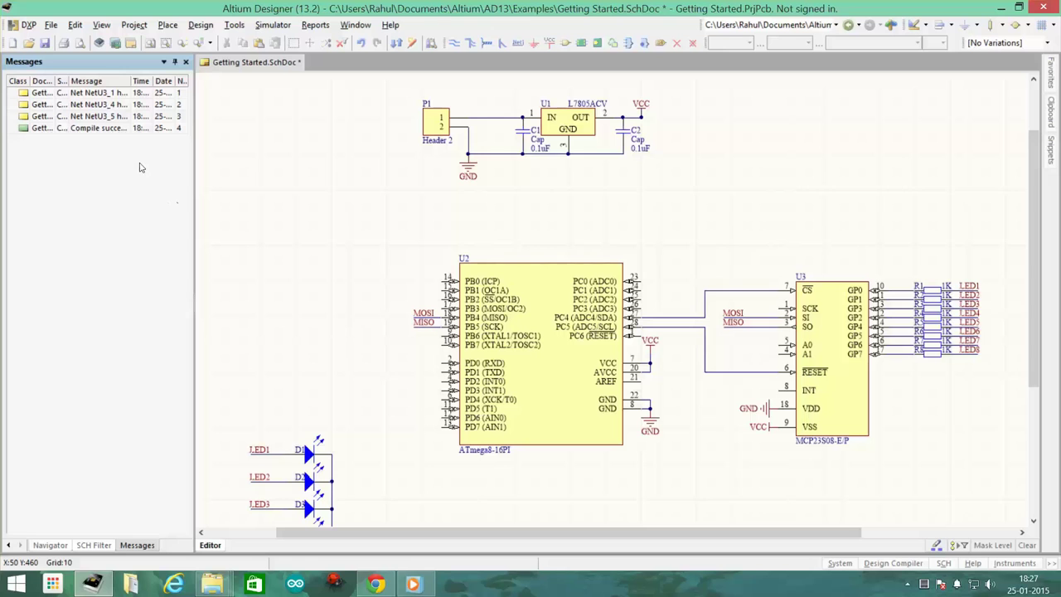
pyautogui.keyDown('ctrl'); pyautogui.scroll(-2, 406, 285); pyautogui.keyUp('ctrl')
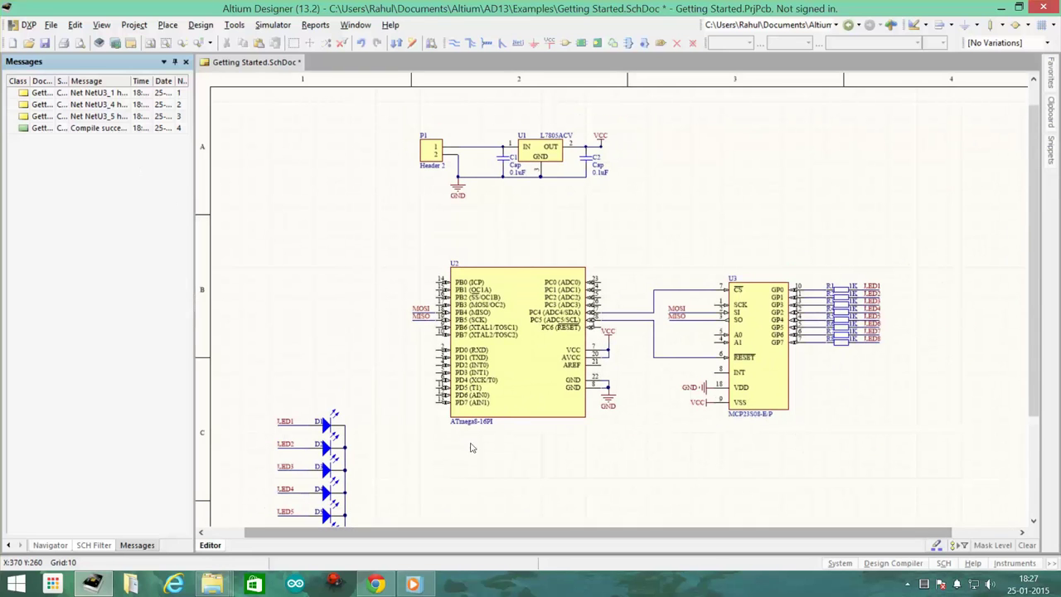
pyautogui.scroll(-1, 472, 396)
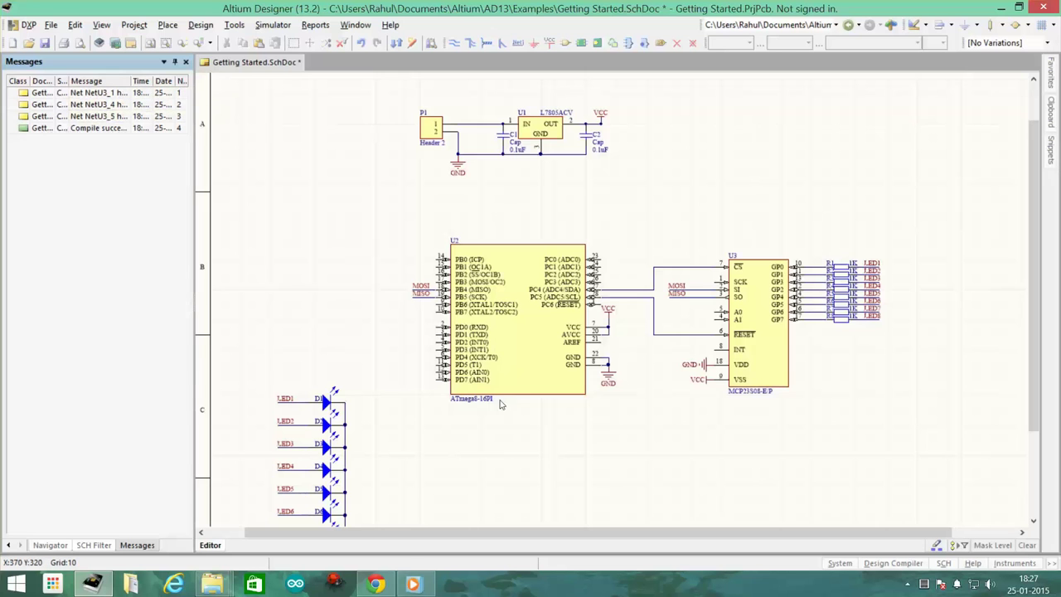
pyautogui.keyDown('ctrl'); pyautogui.scroll(-4, 530, 427); pyautogui.keyUp('ctrl')
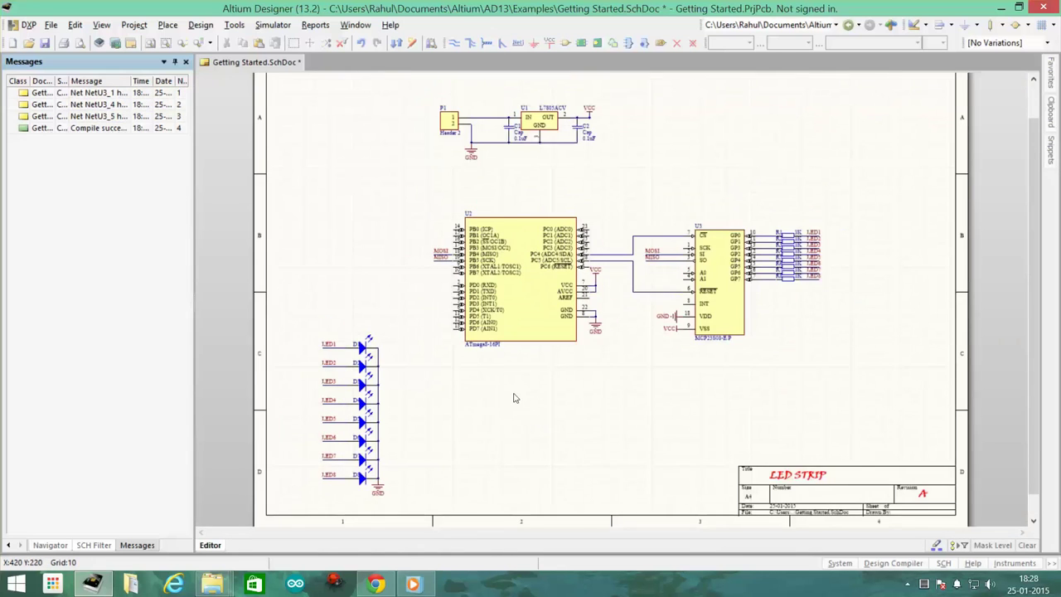
pyautogui.scroll(1, 512, 398)
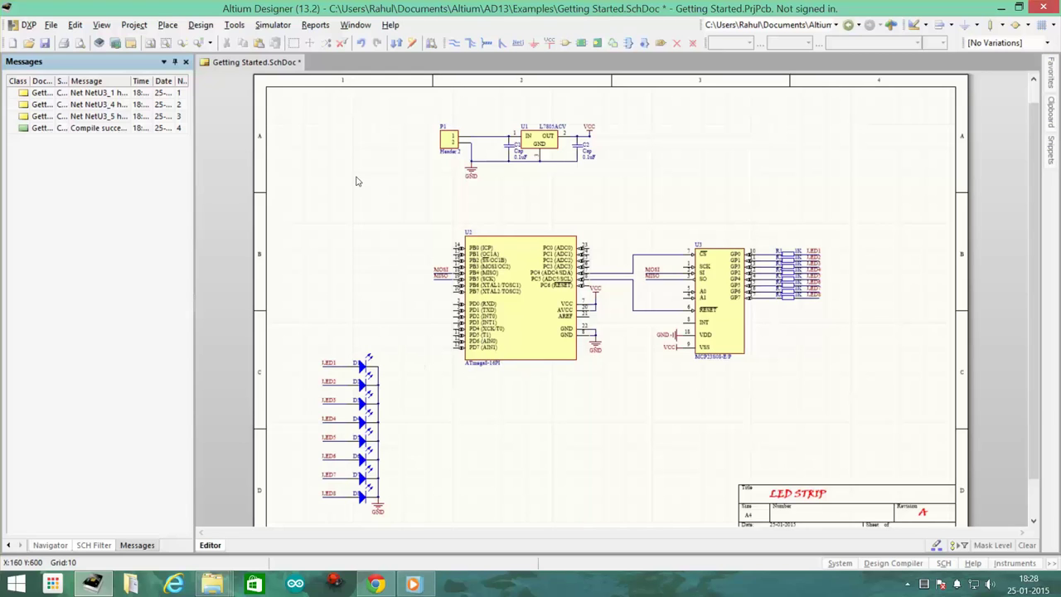
pyautogui.moveTo(328, 123); pyautogui.dragTo(406, 187)
pyautogui.moveTo(668, 154); pyautogui.dragTo(756, 200)
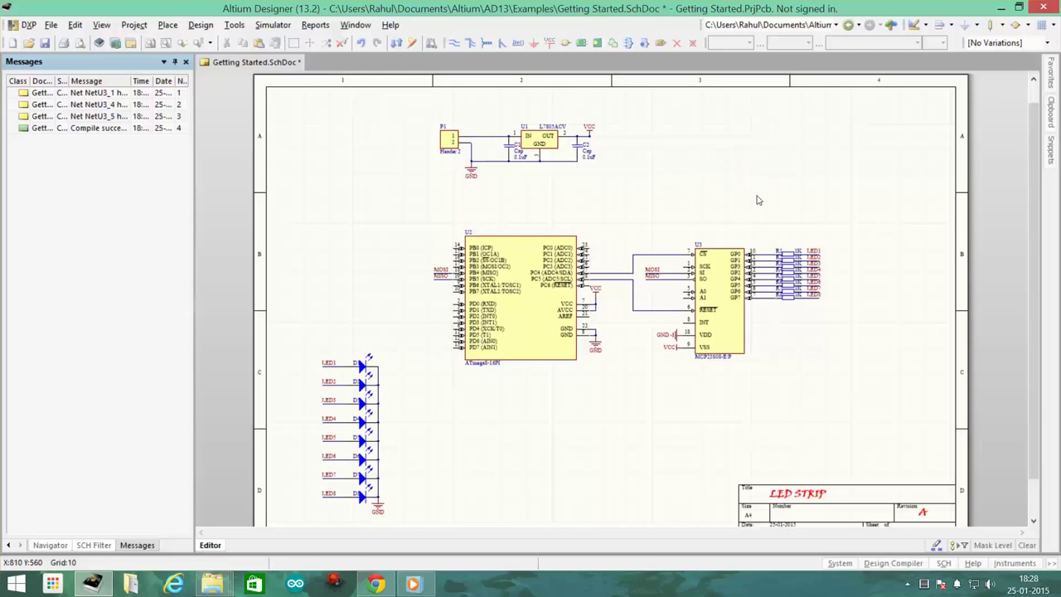